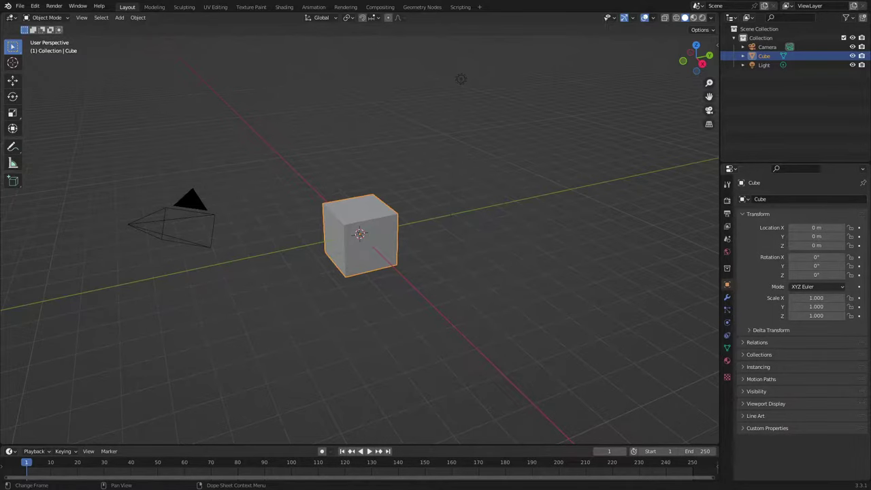
- Delete all the default scene objects and add a mesh plane scaled up to about 3.52
{"action": "left_click_drag", "start_coordinate": [642, 395], "coordinate": [70, 60]}
{"action": "key", "text": "Delete"}
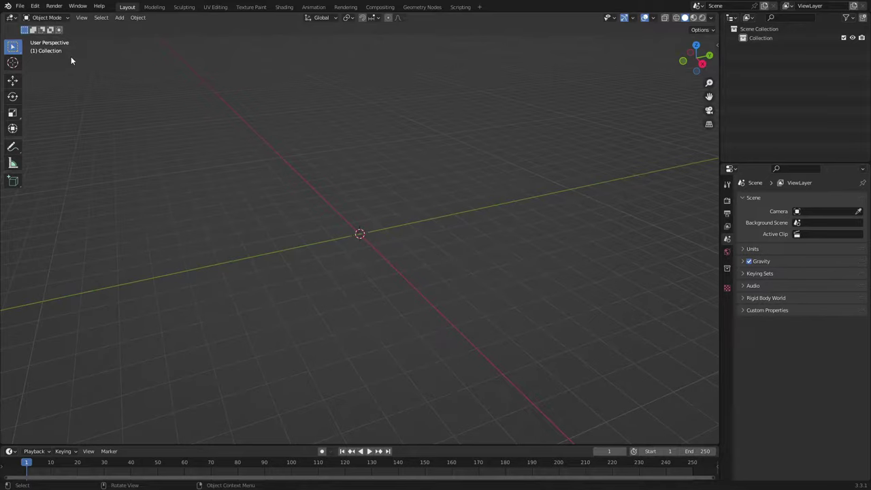
{"action": "key", "text": "shift+a"}
{"action": "mouse_move", "coordinate": [263, 173]}
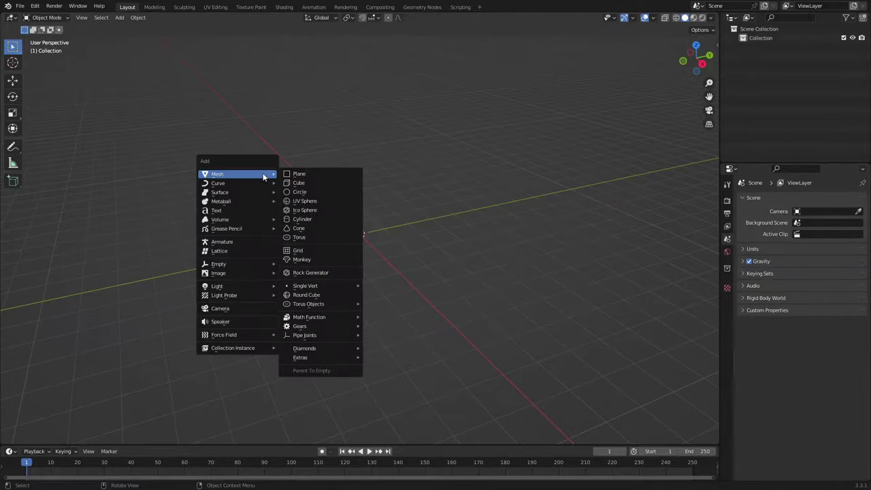
{"action": "left_click", "coordinate": [308, 175]}
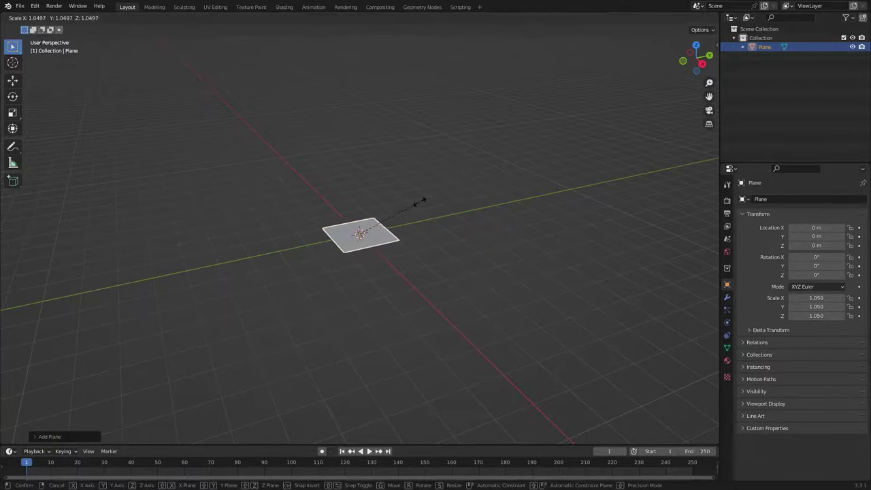
{"action": "left_click", "coordinate": [576, 177]}
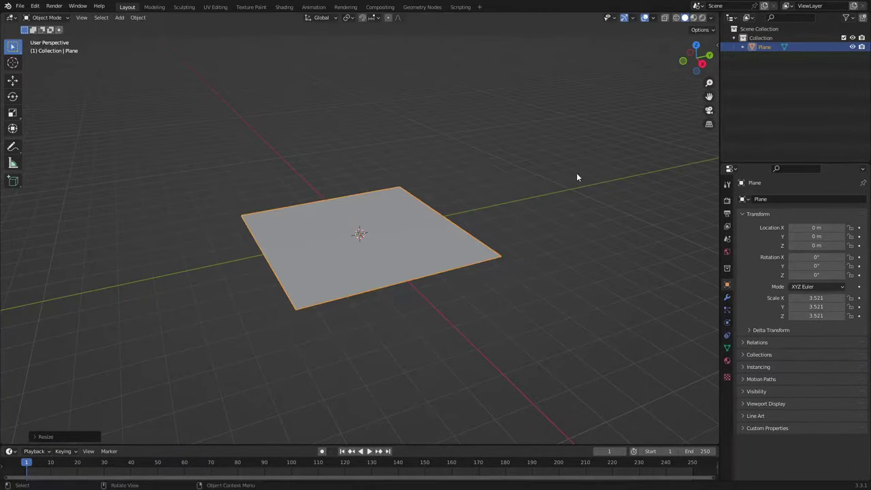
- Add an emitter particle system to the plane
{"action": "middle_click_drag", "start_coordinate": [404, 236], "coordinate": [485, 240]}
{"action": "middle_click_drag", "start_coordinate": [543, 262], "coordinate": [599, 268]}
{"action": "left_click", "coordinate": [727, 310]}
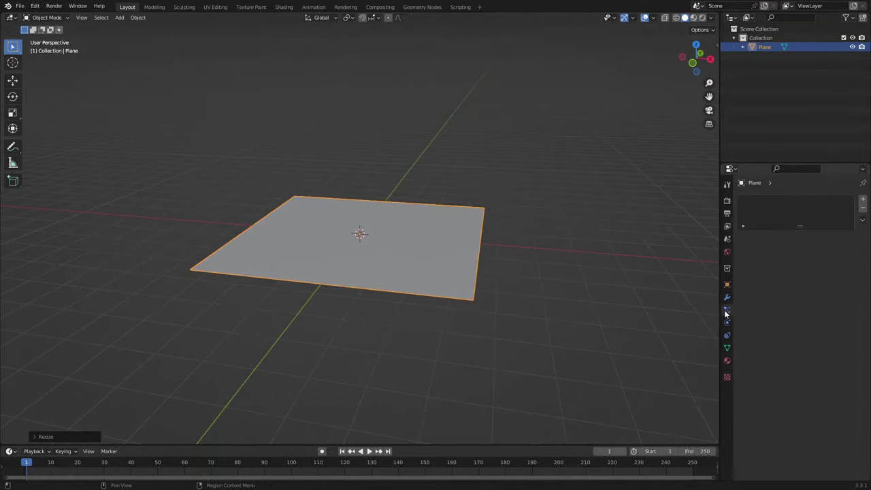
{"action": "left_click", "coordinate": [863, 201]}
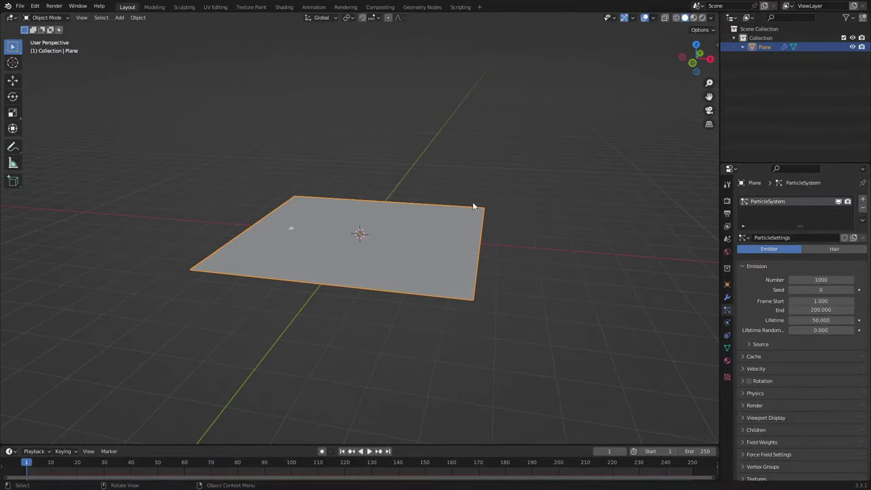
- Play the animation and examine how the particles move from the plane in a side view
{"action": "middle_click_drag", "start_coordinate": [475, 206], "coordinate": [411, 239]}
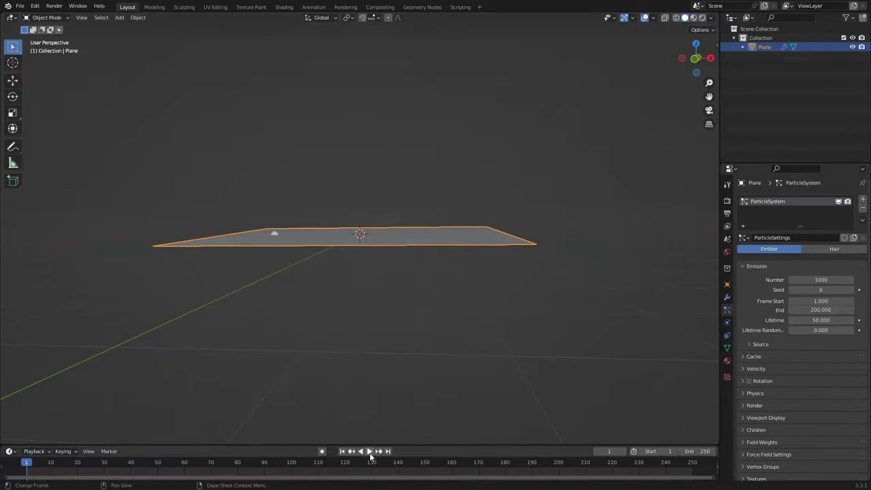
{"action": "left_click_drag", "start_coordinate": [331, 445], "coordinate": [333, 434]}
{"action": "scroll", "coordinate": [340, 368], "scroll_direction": "down", "scroll_amount": 1}
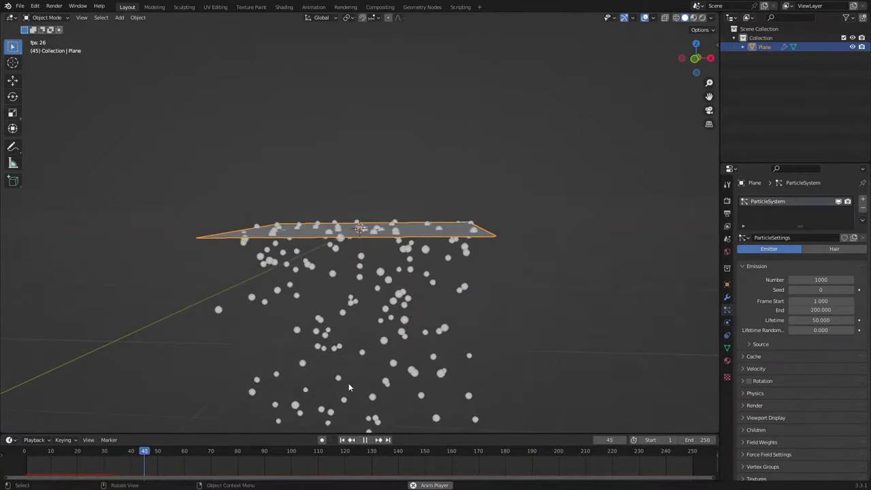
{"action": "scroll", "coordinate": [323, 259], "scroll_direction": "up", "scroll_amount": 5}
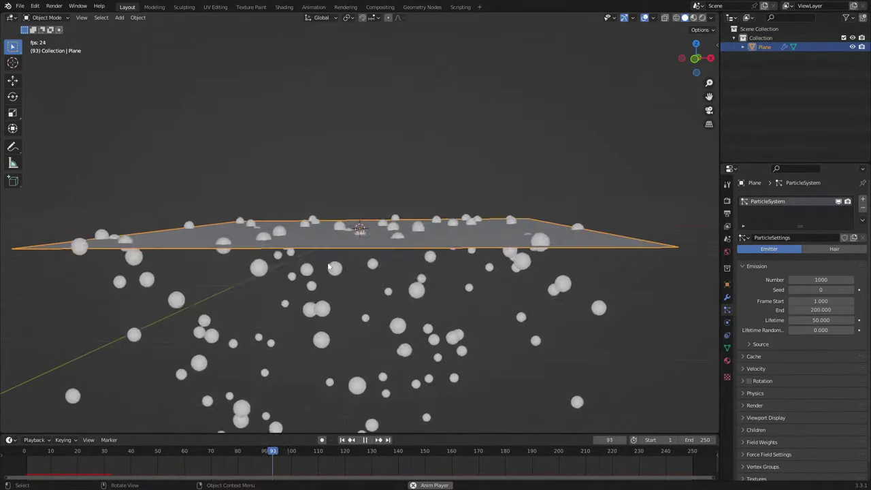
{"action": "scroll", "coordinate": [372, 187], "scroll_direction": "down", "scroll_amount": 5}
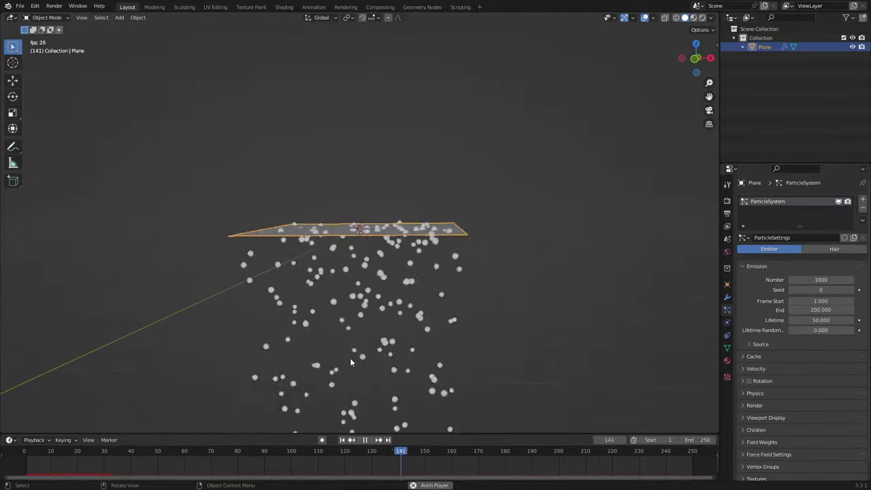
- Set the particle system's gravity field weight to 0 and check the particle motion during playback
{"action": "scroll", "coordinate": [784, 416], "scroll_direction": "down", "scroll_amount": 1}
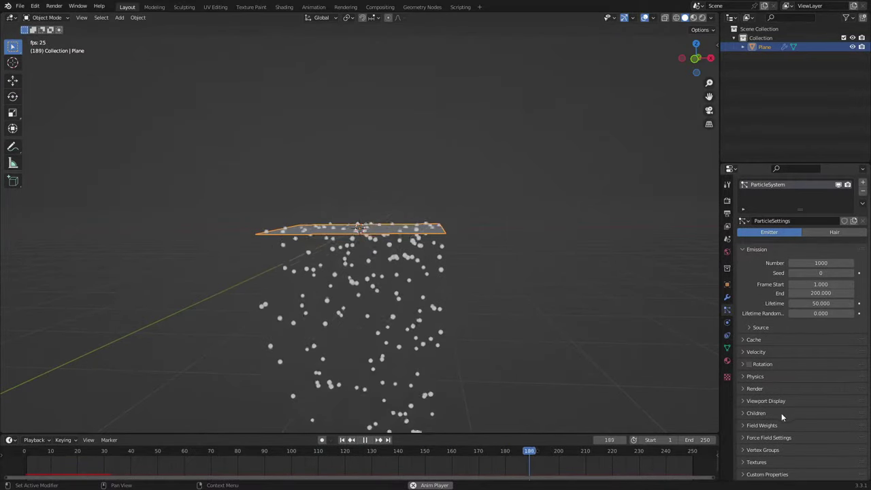
{"action": "left_click", "coordinate": [767, 427]}
{"action": "scroll", "coordinate": [783, 408], "scroll_direction": "down", "scroll_amount": 5}
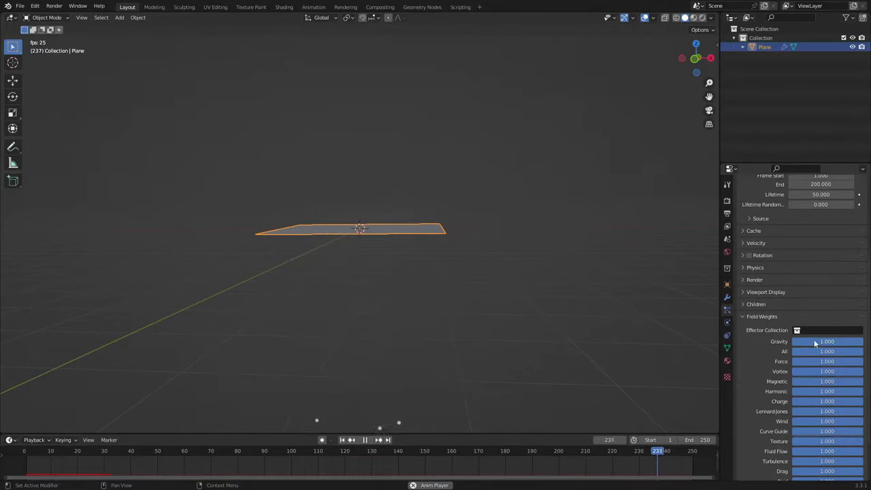
{"action": "left_click_drag", "start_coordinate": [842, 342], "coordinate": [767, 341]}
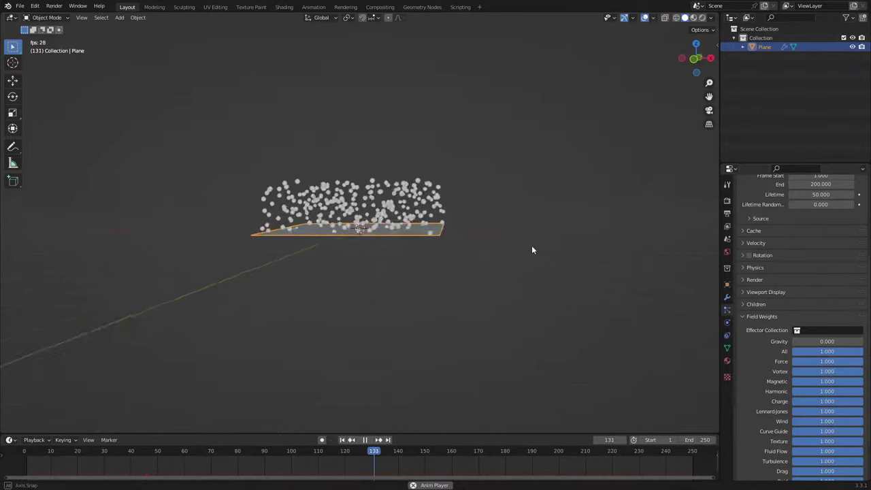
{"action": "middle_click_drag", "start_coordinate": [531, 245], "coordinate": [439, 248]}
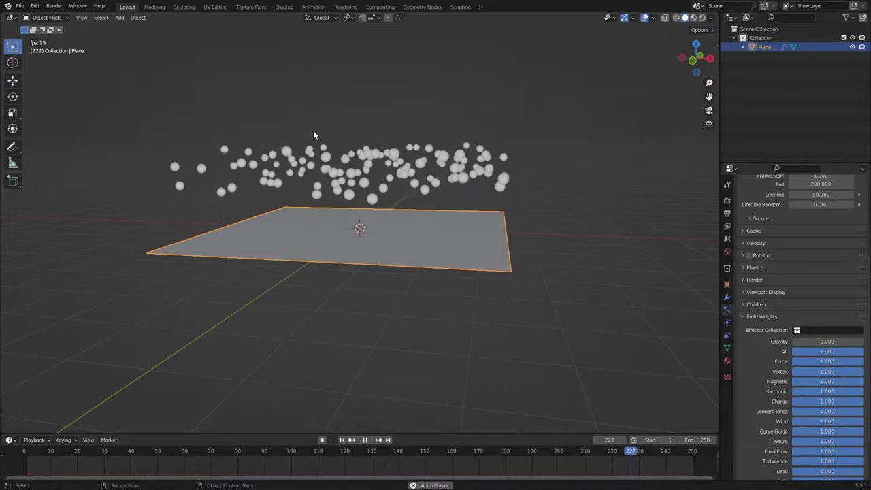
{"action": "middle_click_drag", "start_coordinate": [342, 159], "coordinate": [360, 198]}
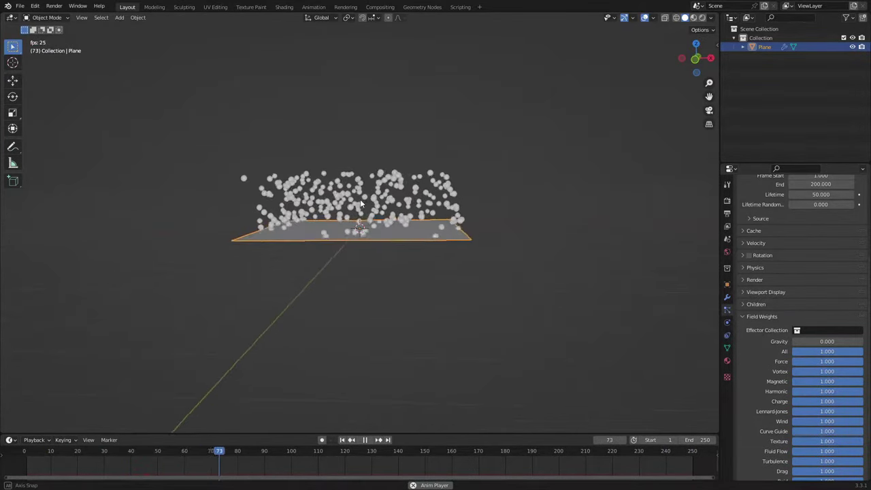
- Set the particle lifetime to 200 and replay the animation from the first frame
{"action": "scroll", "coordinate": [808, 290], "scroll_direction": "up", "scroll_amount": 5}
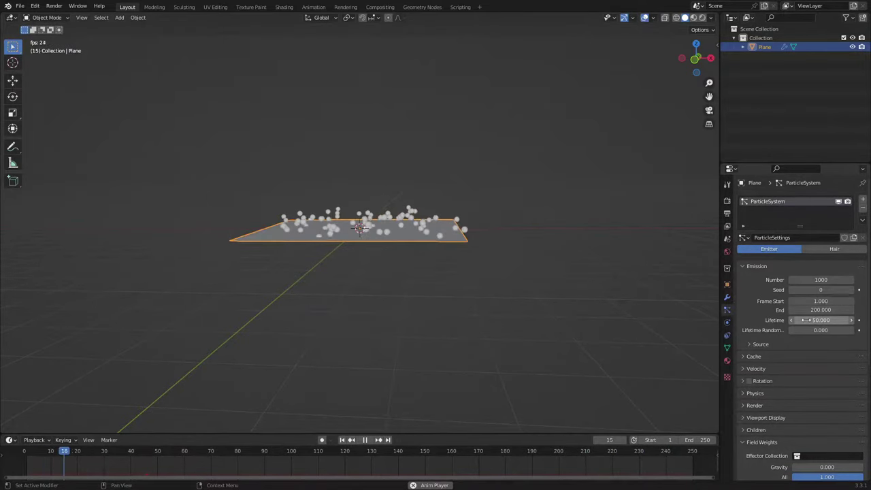
{"action": "left_click", "coordinate": [805, 320]}
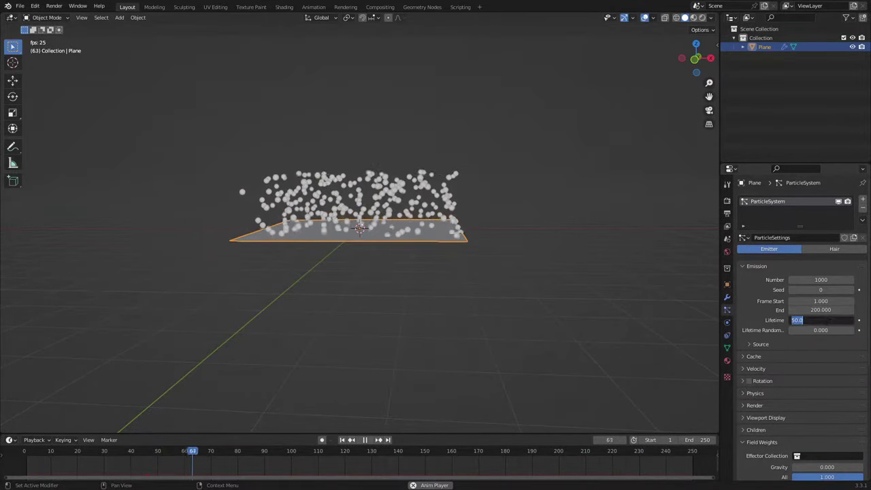
{"action": "type", "text": "200"}
{"action": "key", "text": "Return"}
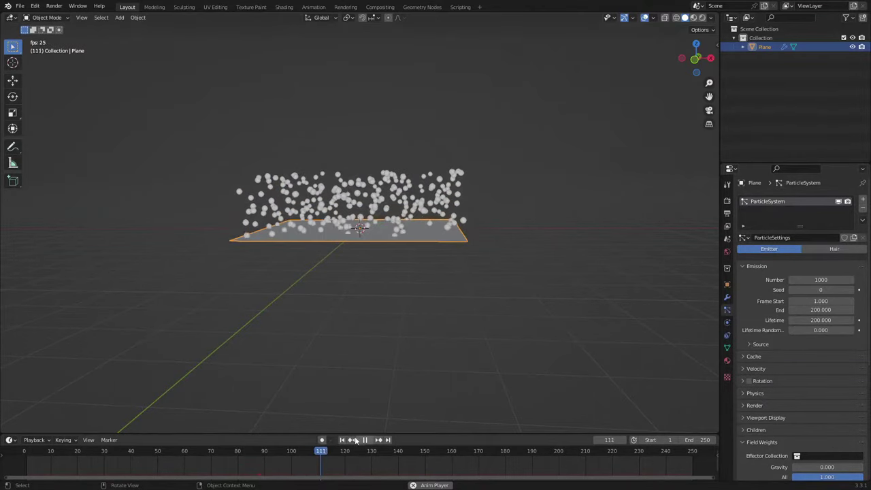
{"action": "left_click", "coordinate": [343, 440]}
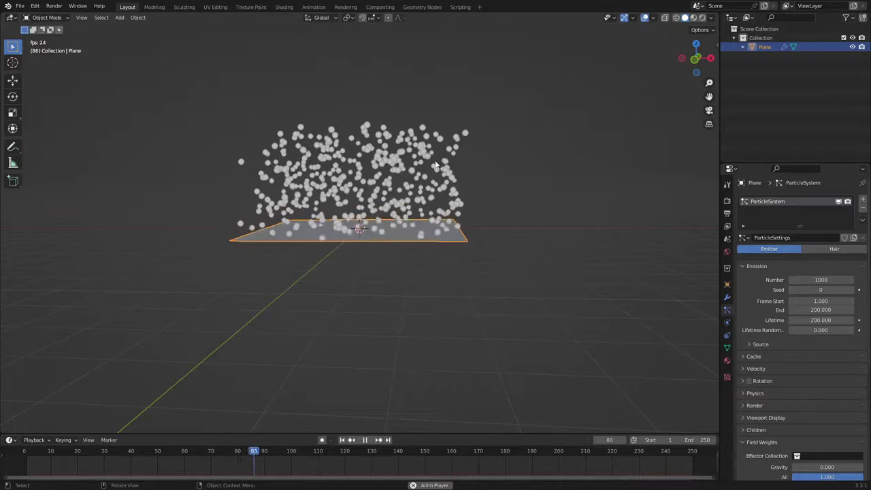
{"action": "scroll", "coordinate": [393, 159], "scroll_direction": "down", "scroll_amount": 3}
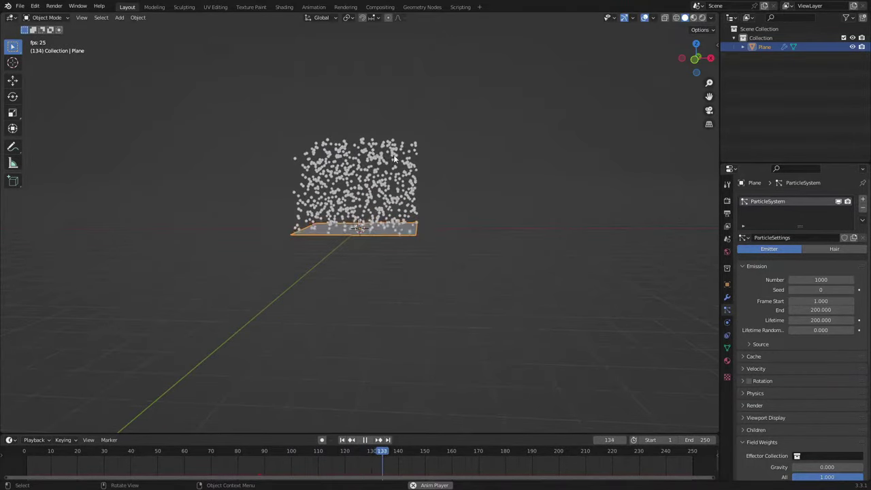
{"action": "scroll", "coordinate": [393, 158], "scroll_direction": "down", "scroll_amount": 1}
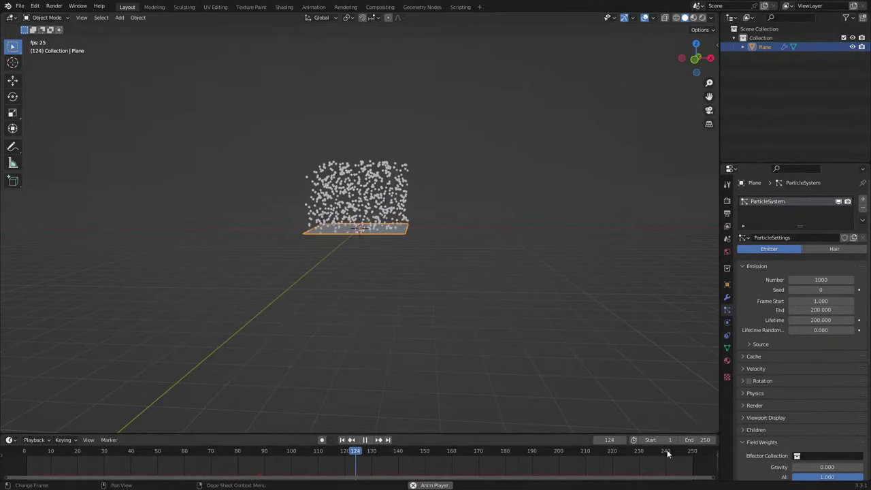
- Set the particle lifetime to 250 and check the emission during playback
{"action": "left_click", "coordinate": [821, 310]}
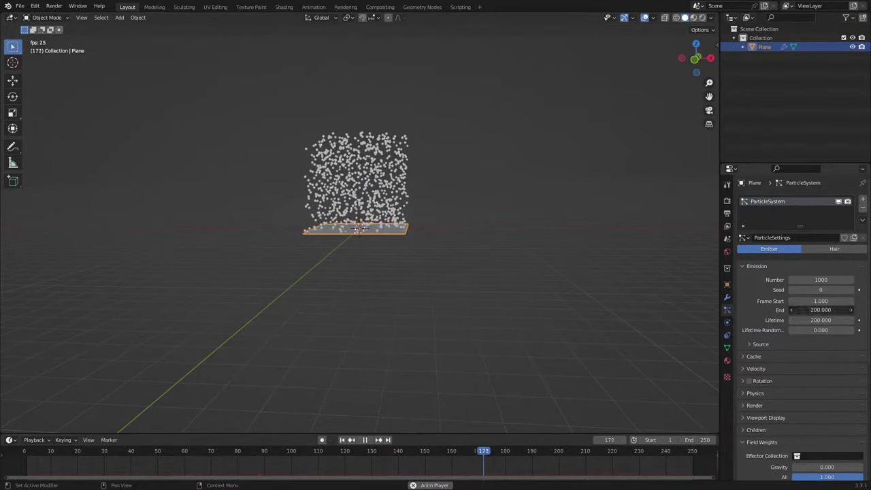
{"action": "left_click", "coordinate": [823, 320]}
{"action": "type", "text": "250"}
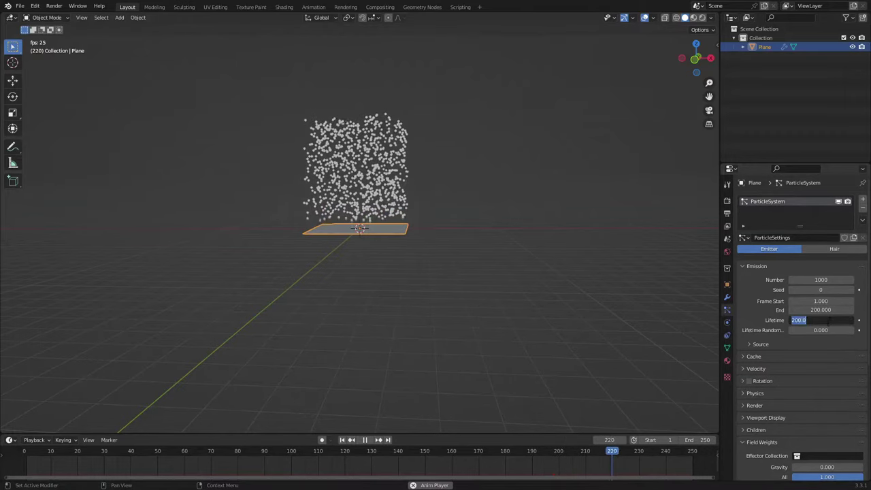
{"action": "key", "text": "Return"}
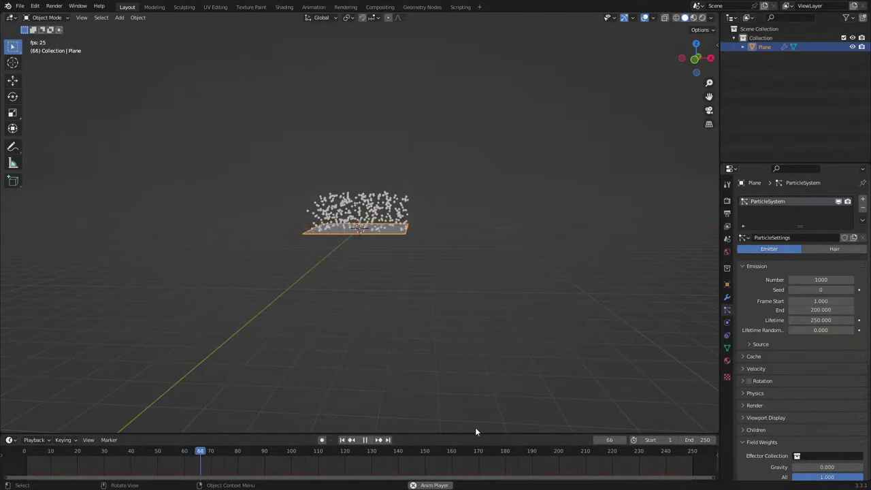
{"action": "scroll", "coordinate": [424, 239], "scroll_direction": "up", "scroll_amount": 7}
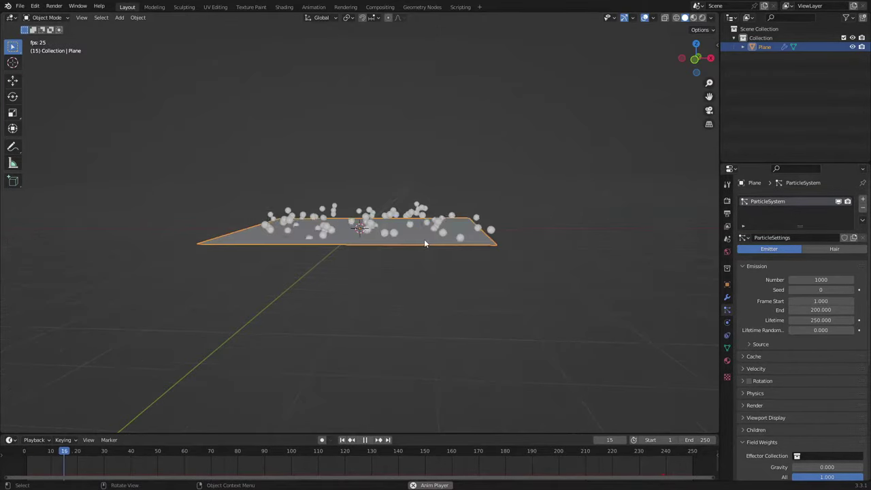
- Set the number of emitted particles to 100
{"action": "left_click", "coordinate": [816, 279]}
{"action": "key", "text": "BackSpace"}
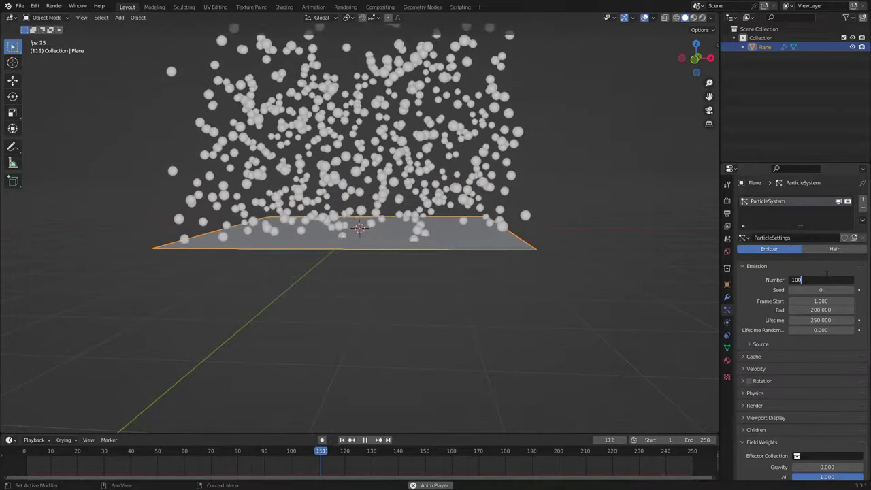
{"action": "key", "text": "Return"}
{"action": "scroll", "coordinate": [358, 199], "scroll_direction": "down", "scroll_amount": 3}
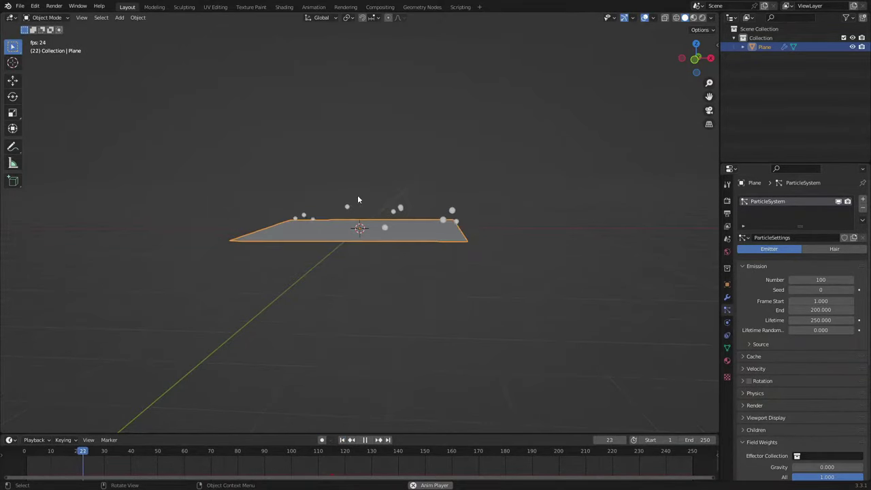
- Set the number of emitted particles to 10000 and replay the animation from the start
{"action": "middle_click_drag", "start_coordinate": [465, 166], "coordinate": [535, 247]}
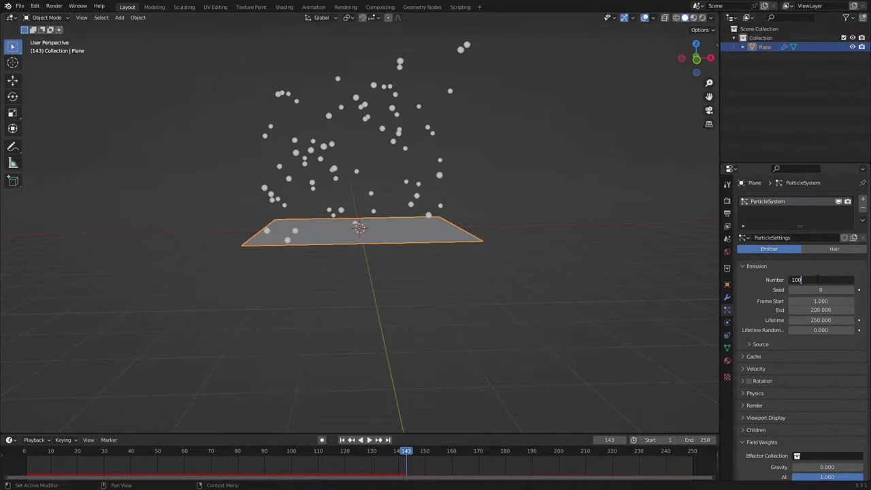
{"action": "key", "text": "Return"}
{"action": "left_click", "coordinate": [342, 439]}
{"action": "key", "text": "space"}
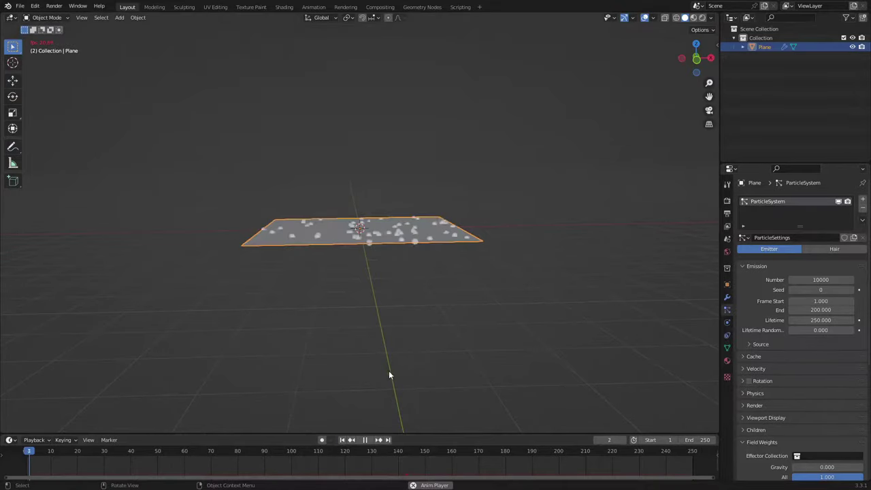
{"action": "middle_click_drag", "start_coordinate": [400, 335], "coordinate": [424, 368]}
{"action": "scroll", "coordinate": [413, 330], "scroll_direction": "up", "scroll_amount": 4}
{"action": "scroll", "coordinate": [414, 326], "scroll_direction": "down", "scroll_amount": 1}
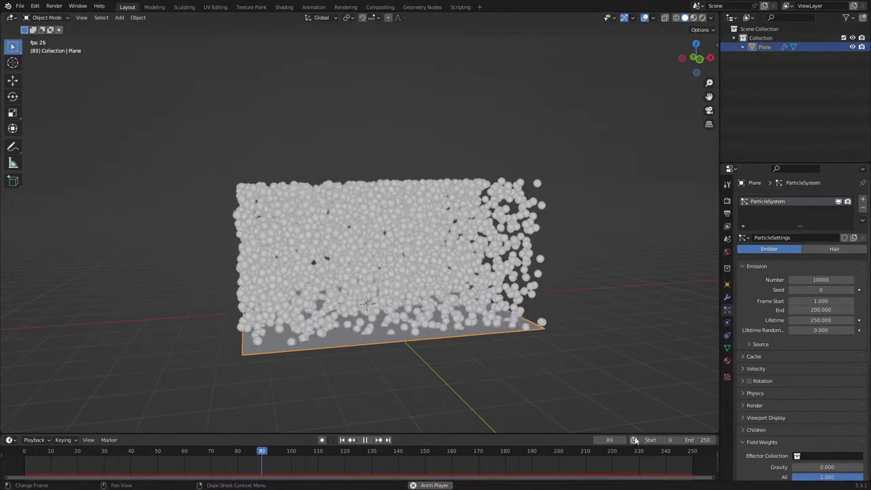
- Set the particle emission to run from frame 0 to frame 250 and replay the animation from the start
{"action": "left_click_drag", "start_coordinate": [634, 433], "coordinate": [634, 424]}
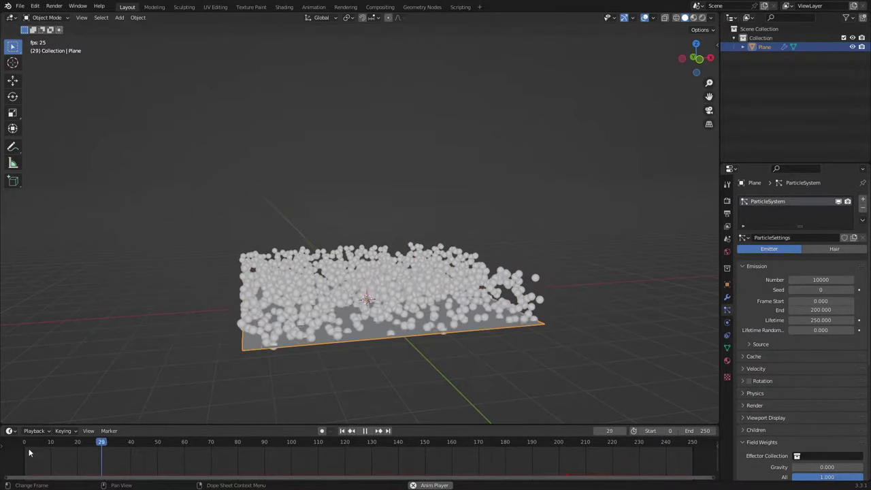
{"action": "left_click", "coordinate": [387, 431]}
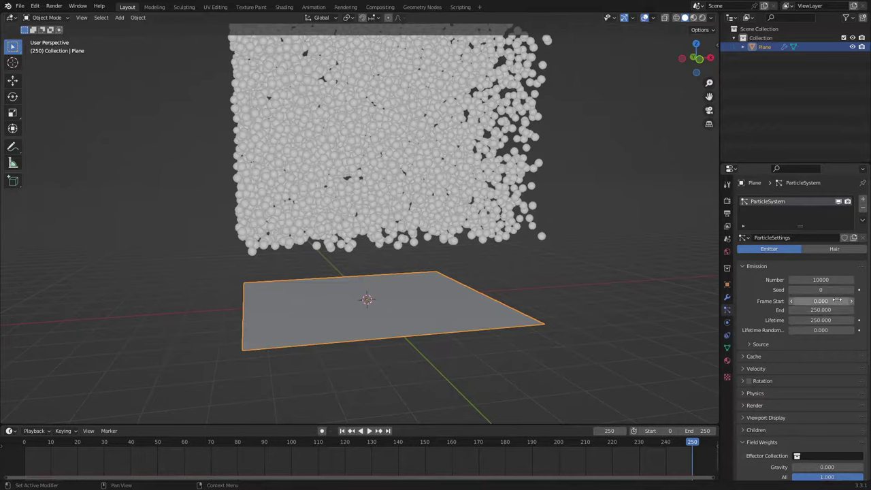
{"action": "left_click", "coordinate": [342, 431]}
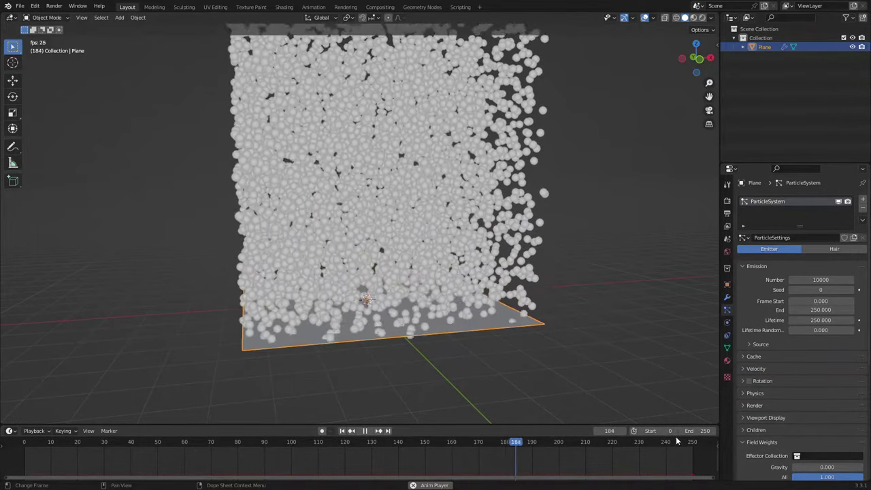
- Set the number of emitted particles to 5000 and replay the animation from the start
{"action": "scroll", "coordinate": [481, 341], "scroll_direction": "down", "scroll_amount": 4}
{"action": "scroll", "coordinate": [483, 340], "scroll_direction": "up", "scroll_amount": 1}
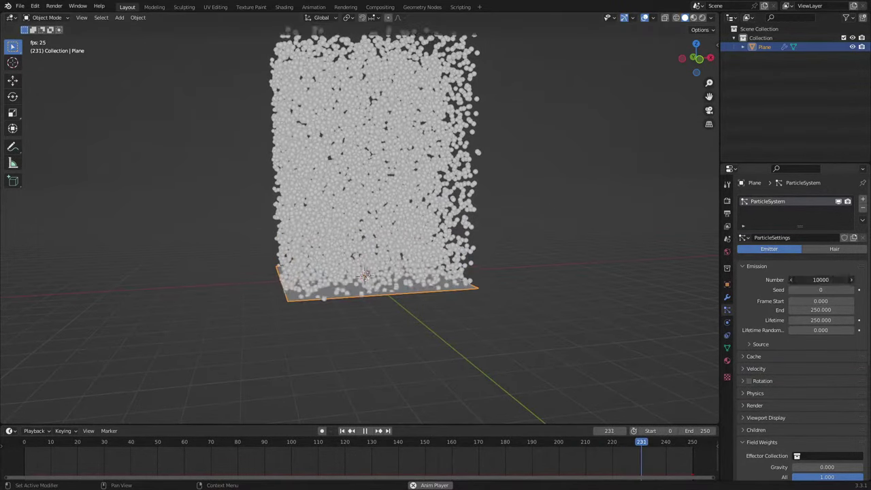
{"action": "double_click", "coordinate": [827, 281]}
{"action": "key", "text": "BackSpace"}
{"action": "type", "text": "5000"}
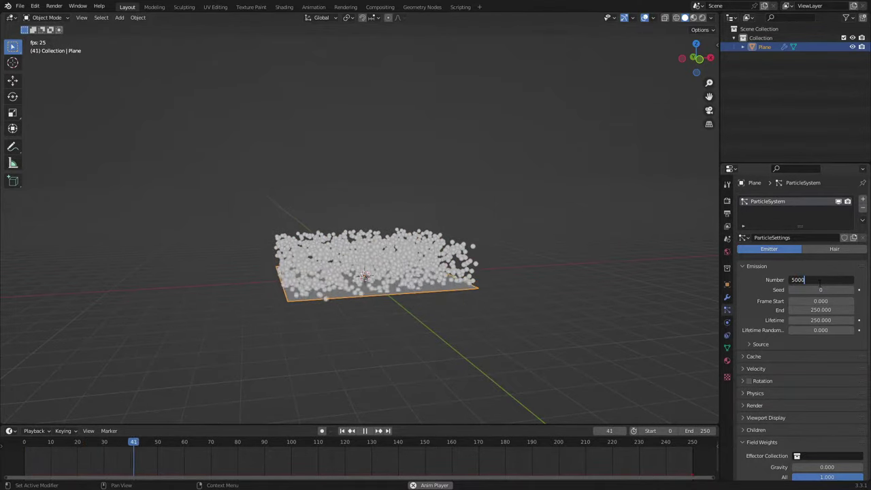
{"action": "key", "text": "Return"}
{"action": "left_click", "coordinate": [342, 430]}
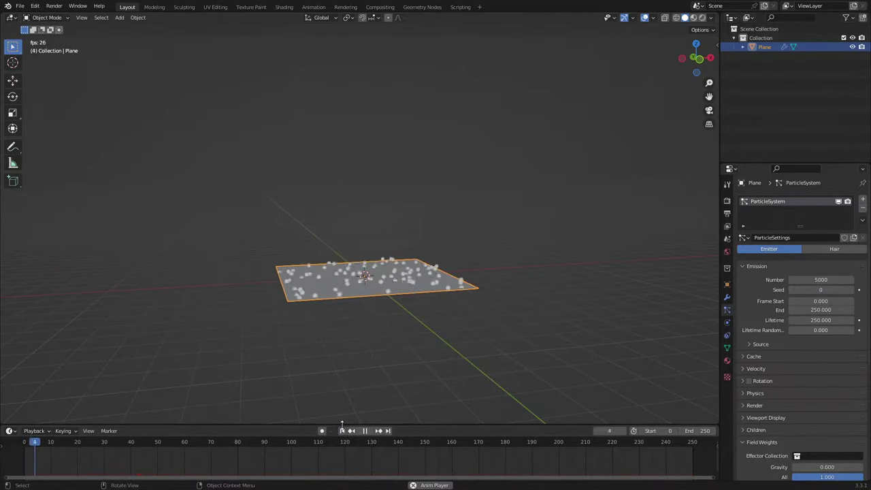
{"action": "mouse_move", "coordinate": [418, 353]}
{"action": "middle_mouse_down"}
{"action": "mouse_move", "coordinate": [409, 345]}
{"action": "mouse_move", "coordinate": [414, 353]}
{"action": "middle_mouse_up"}
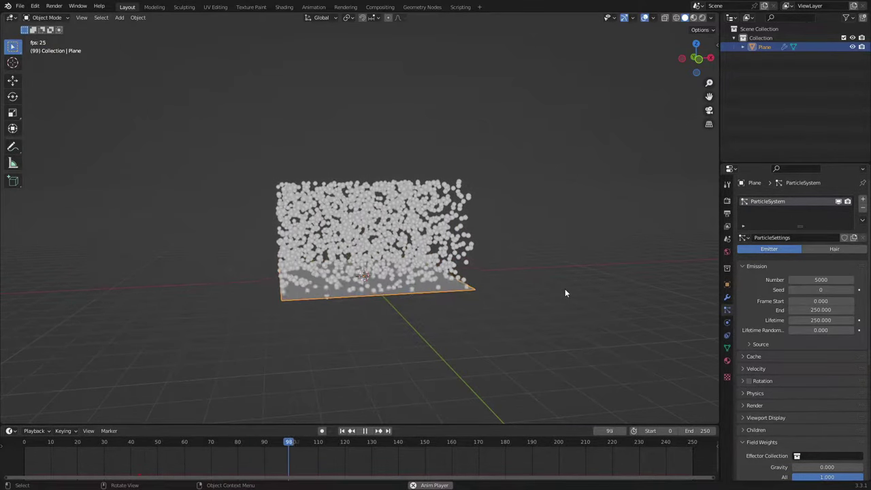
- Scale the emitter plane up to about one and a half times its width and replay the animation from the start
{"action": "key", "text": "s"}
{"action": "left_click", "coordinate": [679, 287]}
{"action": "left_click", "coordinate": [343, 430]}
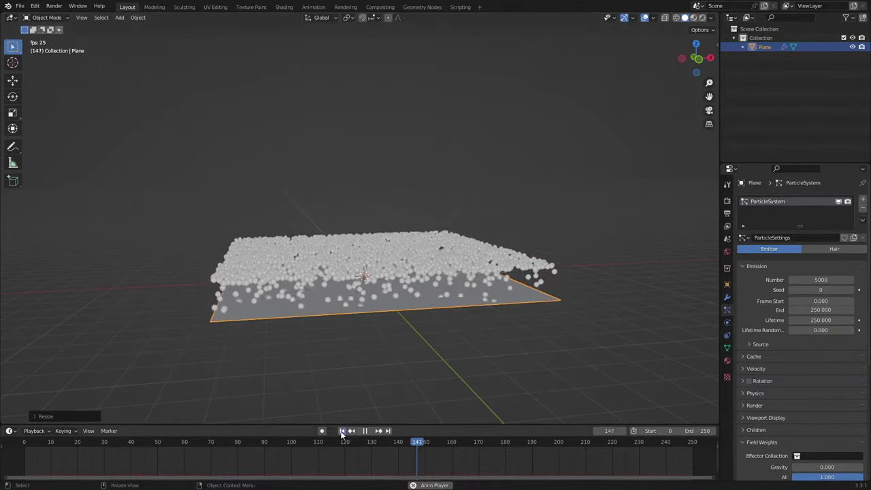
{"action": "middle_click_drag", "start_coordinate": [428, 333], "coordinate": [395, 286]}
{"action": "scroll", "coordinate": [396, 286], "scroll_direction": "up", "scroll_amount": 5}
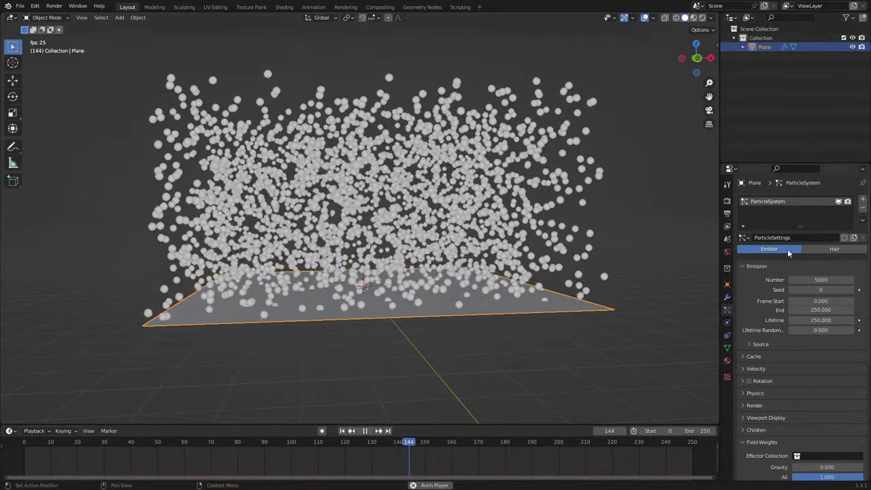
- Set the particles' normal velocity to 1.06 m/s and velocity randomize to 0.390, and replay the animation from the start
{"action": "scroll", "coordinate": [808, 297], "scroll_direction": "down", "scroll_amount": 4}
{"action": "left_click", "coordinate": [749, 332]}
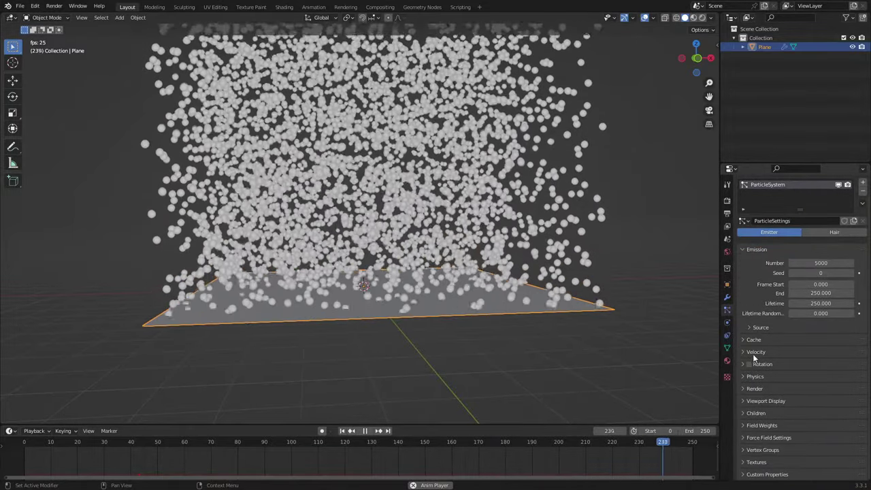
{"action": "left_click", "coordinate": [752, 351]}
{"action": "left_click_drag", "start_coordinate": [820, 366], "coordinate": [823, 366]}
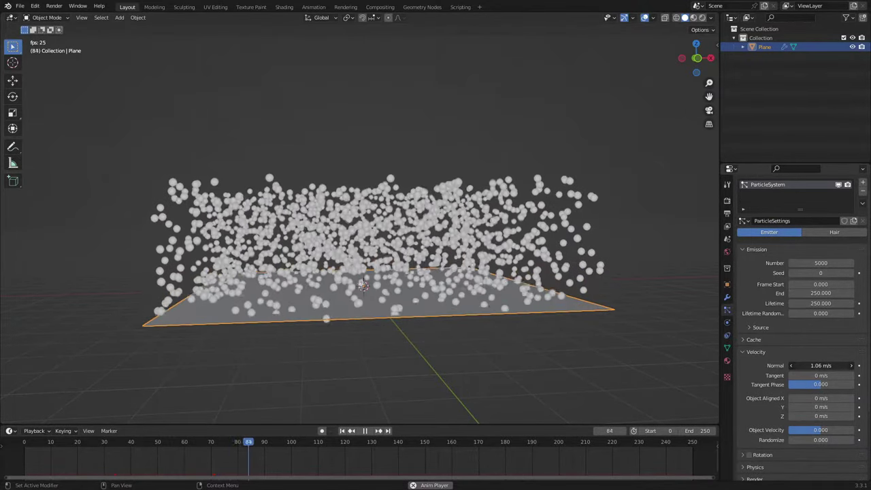
{"action": "left_click_drag", "start_coordinate": [820, 440], "coordinate": [846, 439]}
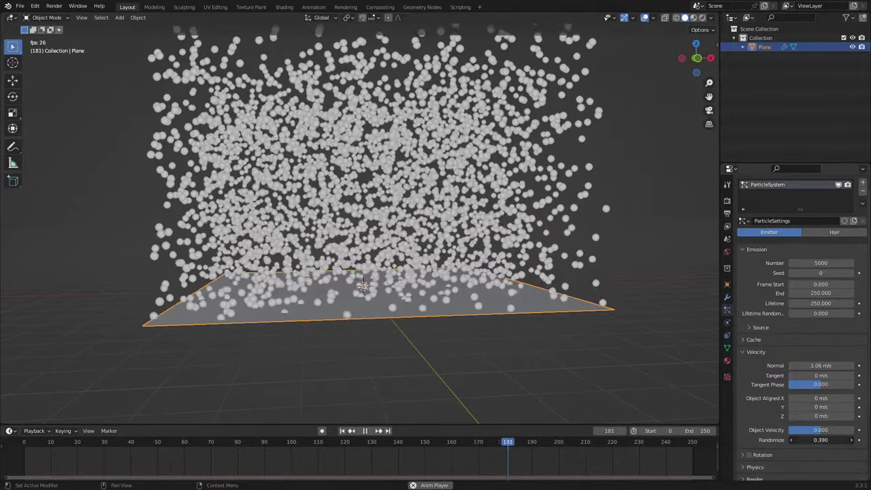
{"action": "left_click", "coordinate": [342, 430]}
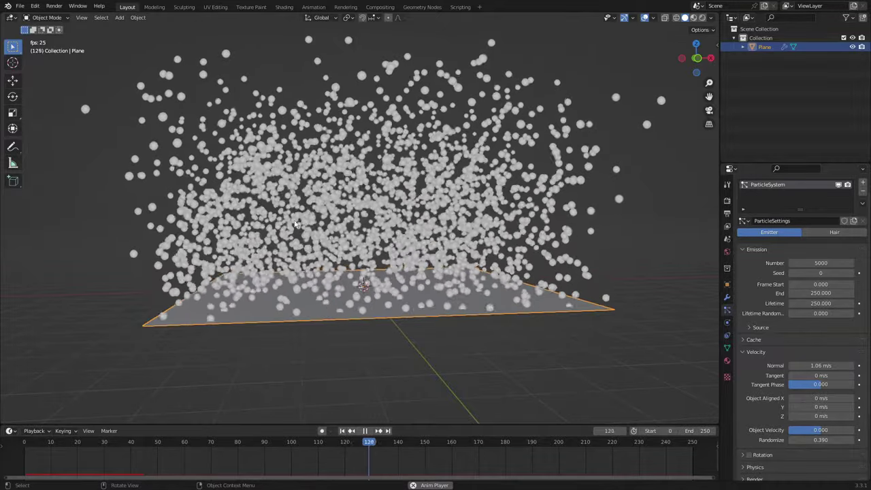
- Set the Brownian force in the particle physics to 19.810 and check the particle spread during playback
{"action": "scroll", "coordinate": [770, 334], "scroll_direction": "down", "scroll_amount": 3}
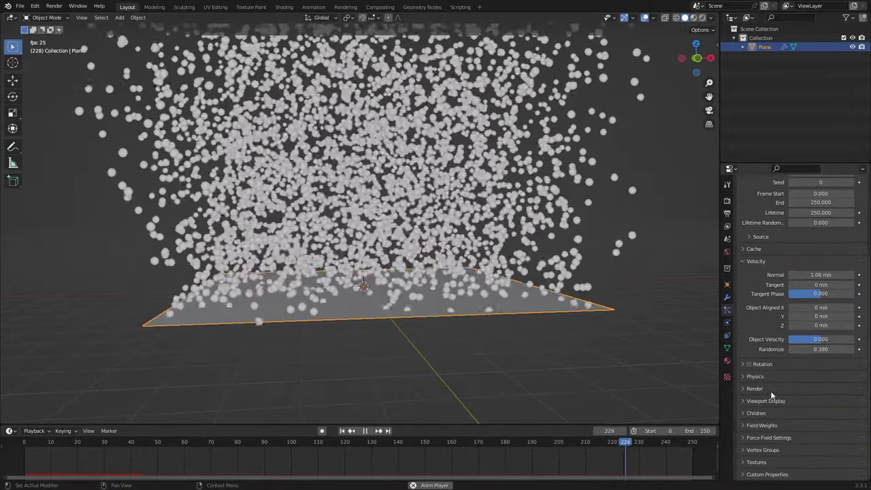
{"action": "left_click", "coordinate": [760, 377]}
{"action": "scroll", "coordinate": [759, 377], "scroll_direction": "down", "scroll_amount": 2}
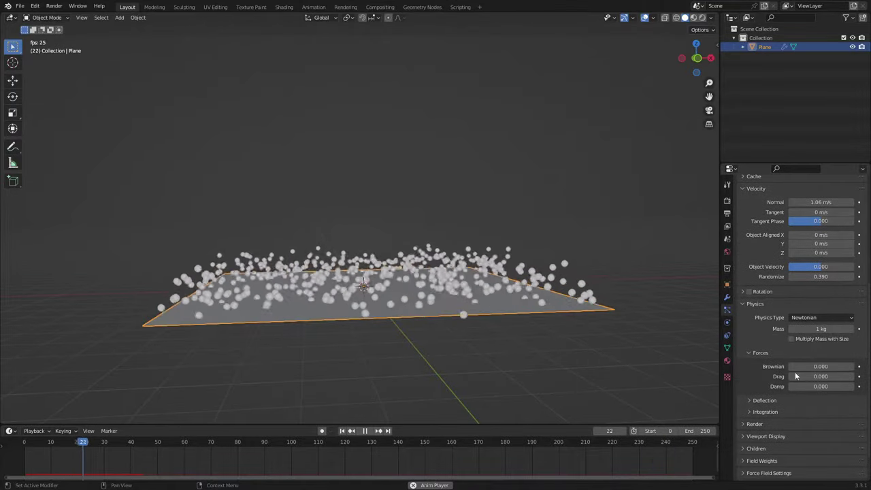
{"action": "left_click_drag", "start_coordinate": [821, 367], "coordinate": [864, 366]}
{"action": "scroll", "coordinate": [401, 281], "scroll_direction": "down", "scroll_amount": 4}
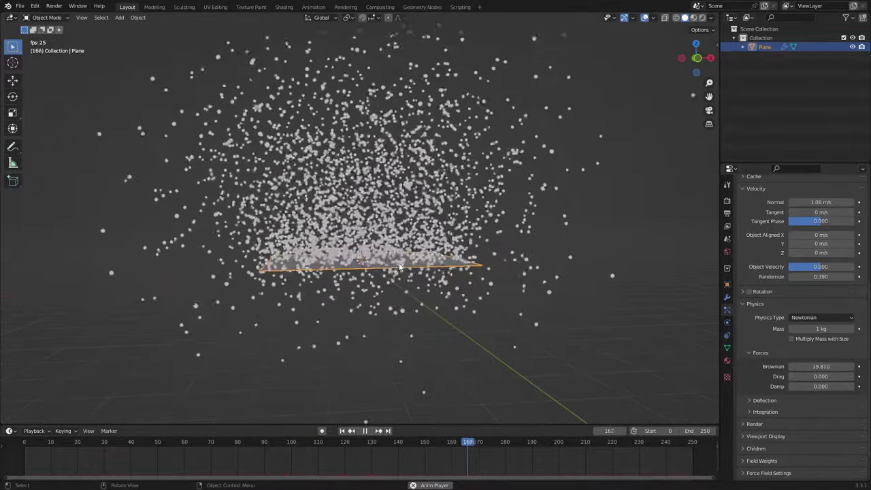
{"action": "scroll", "coordinate": [459, 287], "scroll_direction": "down", "scroll_amount": 3}
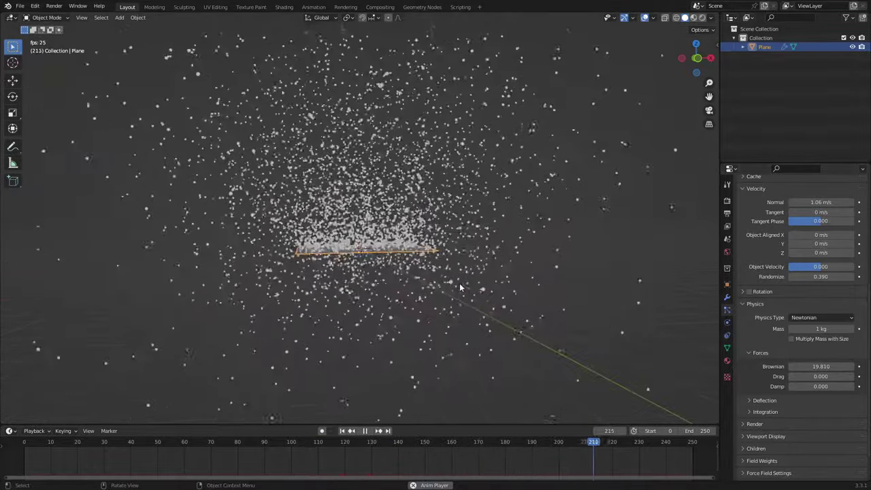
{"action": "scroll", "coordinate": [462, 281], "scroll_direction": "up", "scroll_amount": 4}
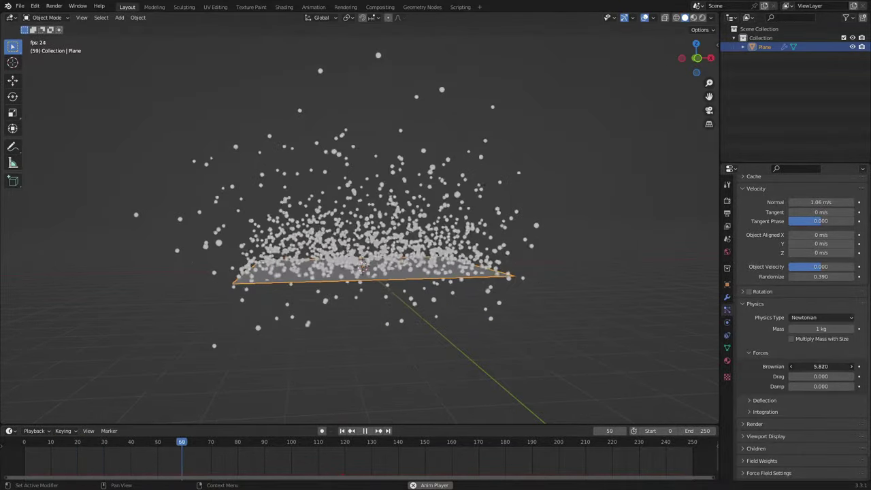
- Set the Brownian force to 2.180 and replay the animation from the start
{"action": "left_click_drag", "start_coordinate": [821, 367], "coordinate": [841, 366]}
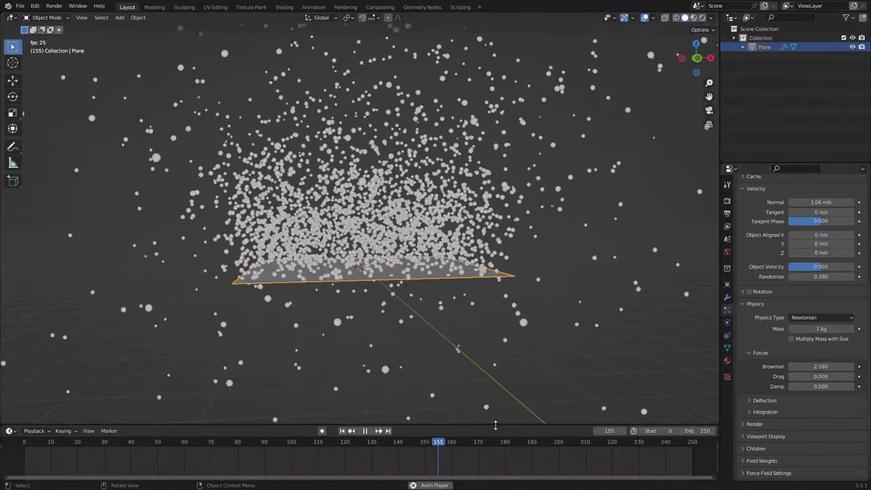
{"action": "left_click", "coordinate": [343, 431]}
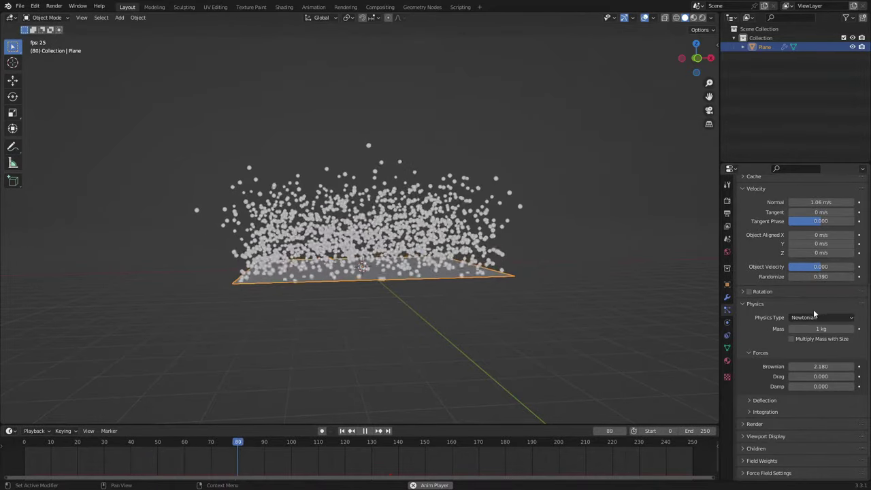
- Set the particle velocity randomize to 0.100 and check the emission during playback
{"action": "scroll", "coordinate": [836, 277], "scroll_direction": "up", "scroll_amount": 3}
{"action": "scroll", "coordinate": [824, 261], "scroll_direction": "up", "scroll_amount": 1}
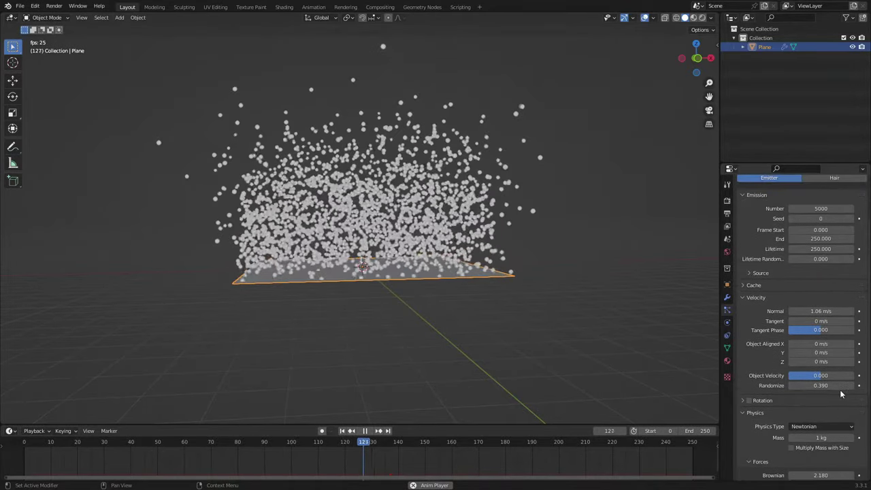
{"action": "left_click_drag", "start_coordinate": [821, 385], "coordinate": [799, 386]}
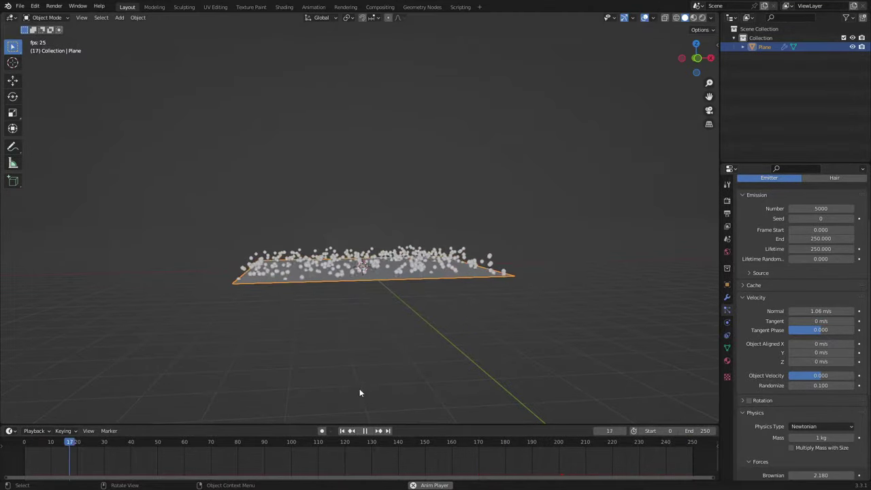
{"action": "scroll", "coordinate": [362, 391], "scroll_direction": "up", "scroll_amount": 5}
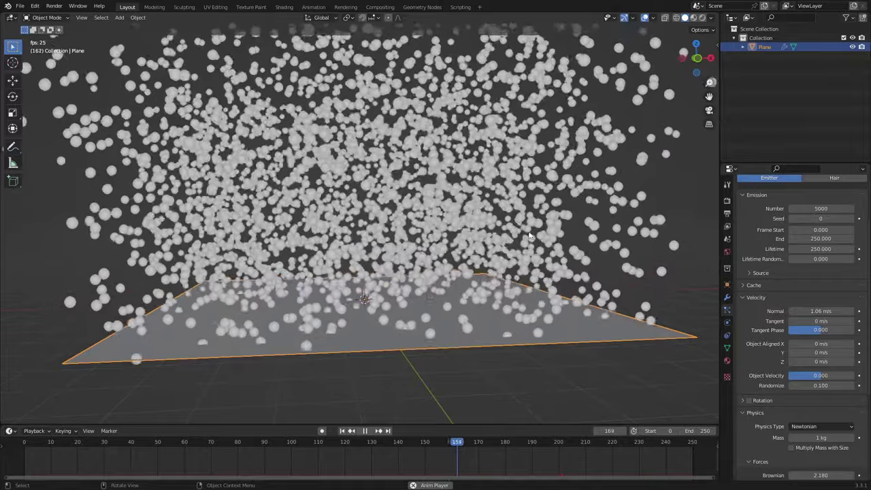
{"action": "scroll", "coordinate": [612, 170], "scroll_direction": "down", "scroll_amount": 3}
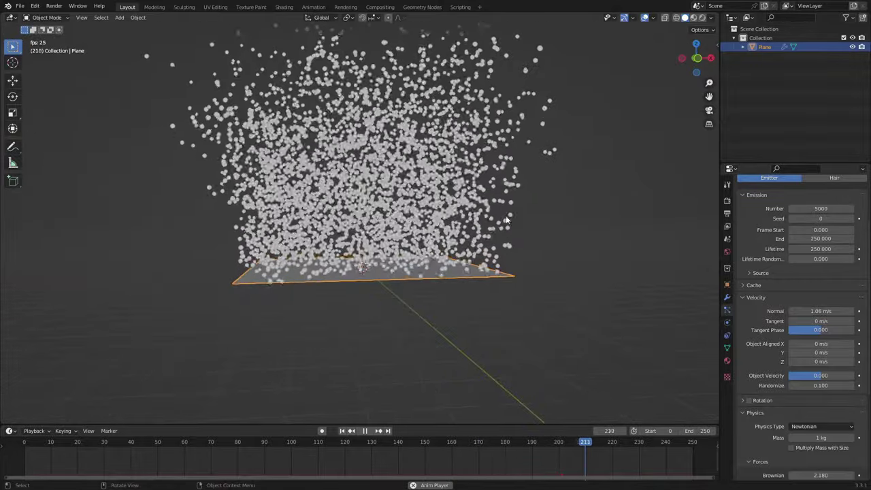
{"action": "middle_click_drag", "start_coordinate": [501, 218], "coordinate": [435, 234]}
- Set the damp force in the particle physics to 0.027 and check the particle motion from another angle
{"action": "scroll", "coordinate": [737, 286], "scroll_direction": "down", "scroll_amount": 5}
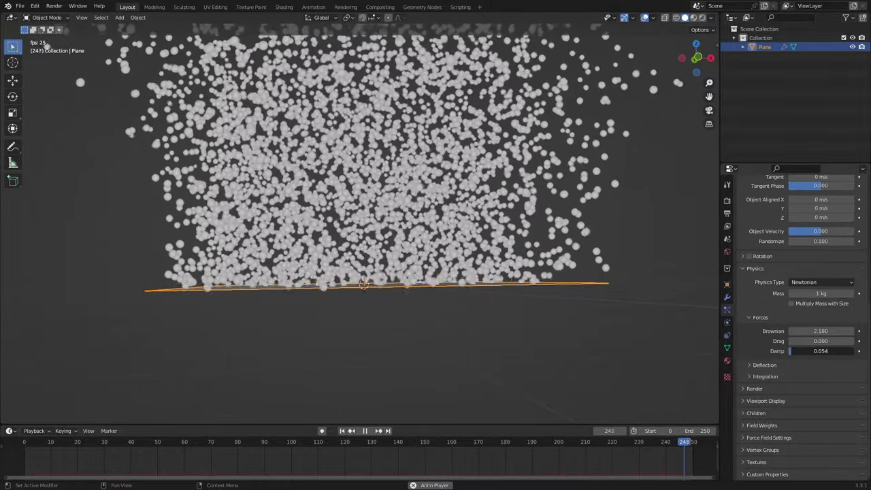
{"action": "left_click_drag", "start_coordinate": [817, 353], "coordinate": [820, 353]}
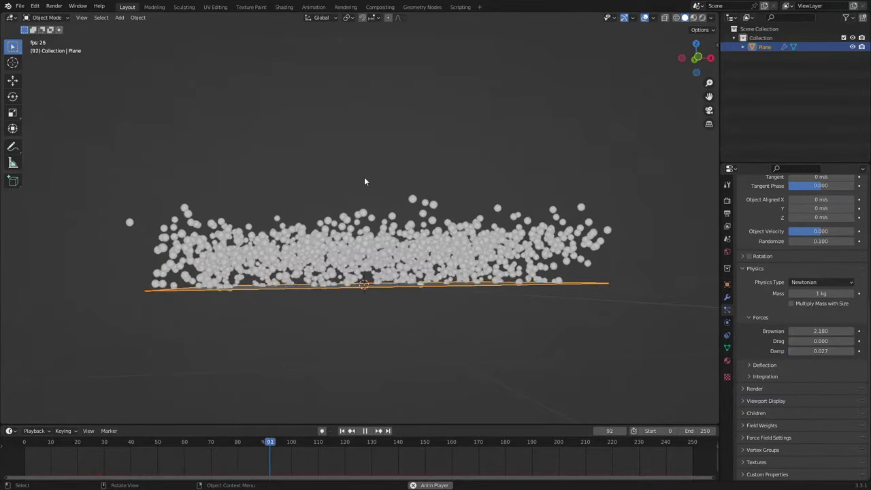
{"action": "middle_click_drag", "start_coordinate": [361, 276], "coordinate": [400, 237]}
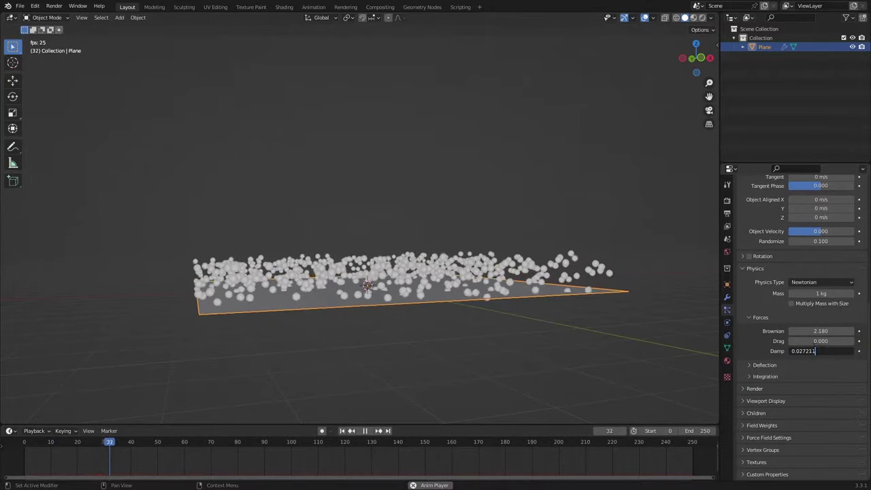
- Set the damp force to 0.01, replay the animation from the start and inspect the particles
{"action": "left_click_drag", "start_coordinate": [816, 350], "coordinate": [803, 350]}
{"action": "key", "text": "BackSpace"}
{"action": "key", "text": "Return"}
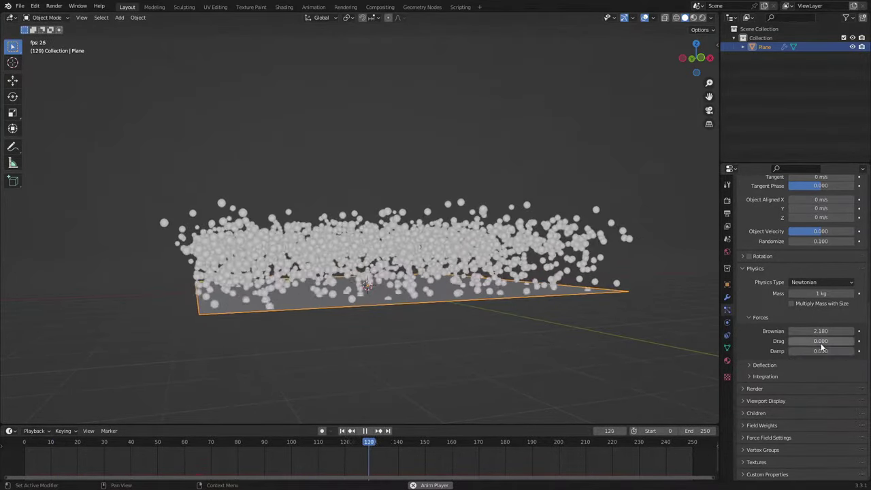
{"action": "left_click", "coordinate": [342, 431]}
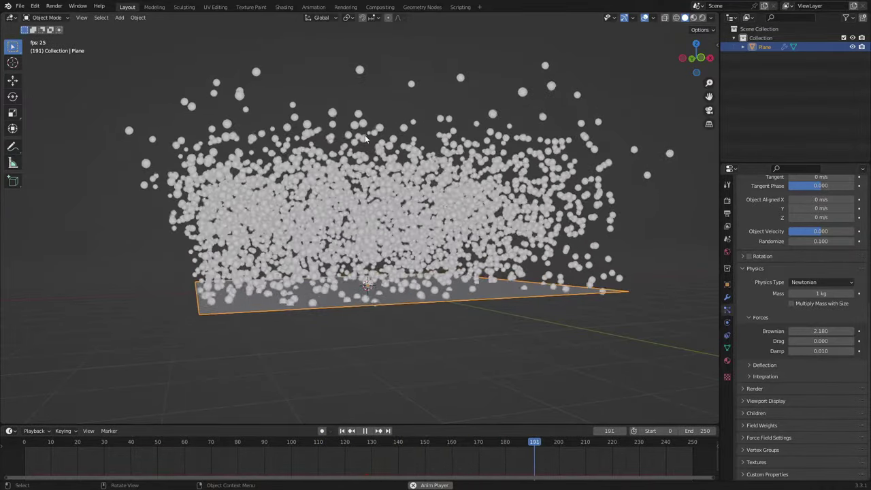
{"action": "middle_click_drag", "start_coordinate": [365, 139], "coordinate": [352, 165]}
- Set the damp force to 0 and replay the animation from the start
{"action": "left_click", "coordinate": [829, 352]}
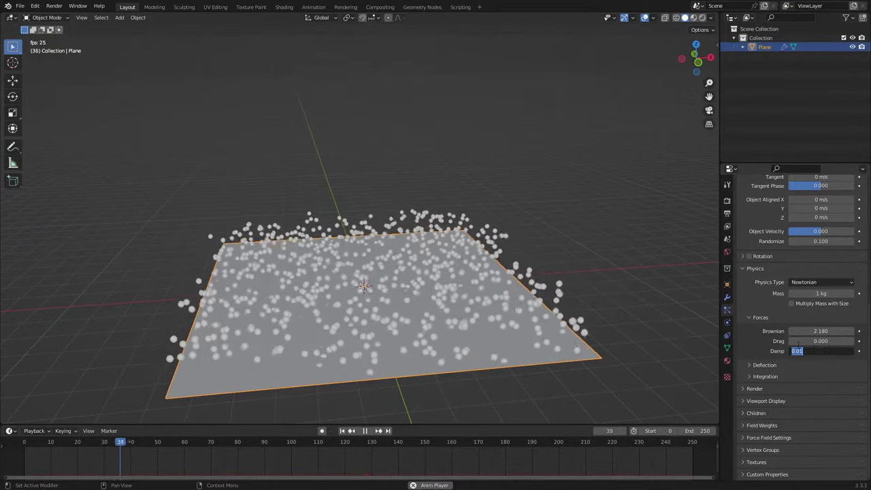
{"action": "type", "text": "0"}
{"action": "key", "text": "Return"}
{"action": "left_click", "coordinate": [343, 431]}
{"action": "middle_click_drag", "start_coordinate": [384, 347], "coordinate": [399, 292]}
{"action": "scroll", "coordinate": [567, 312], "scroll_direction": "down", "scroll_amount": 3}
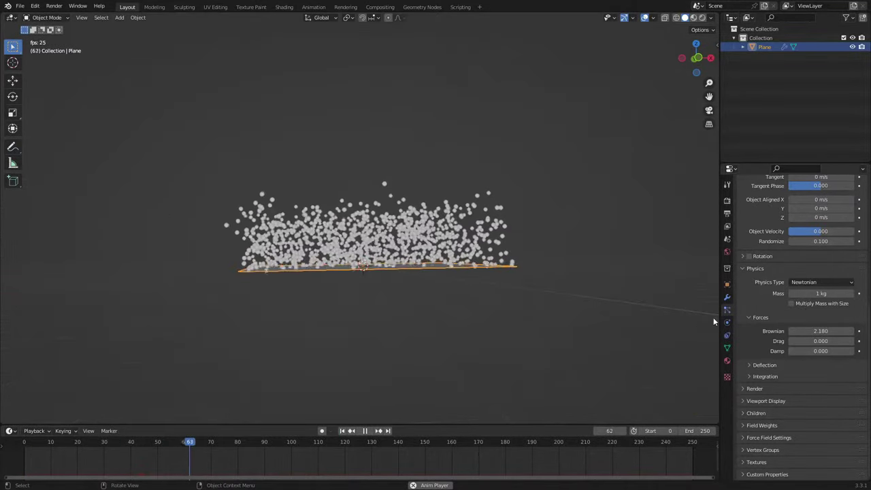
{"action": "middle_click_drag", "start_coordinate": [481, 254], "coordinate": [455, 245]}
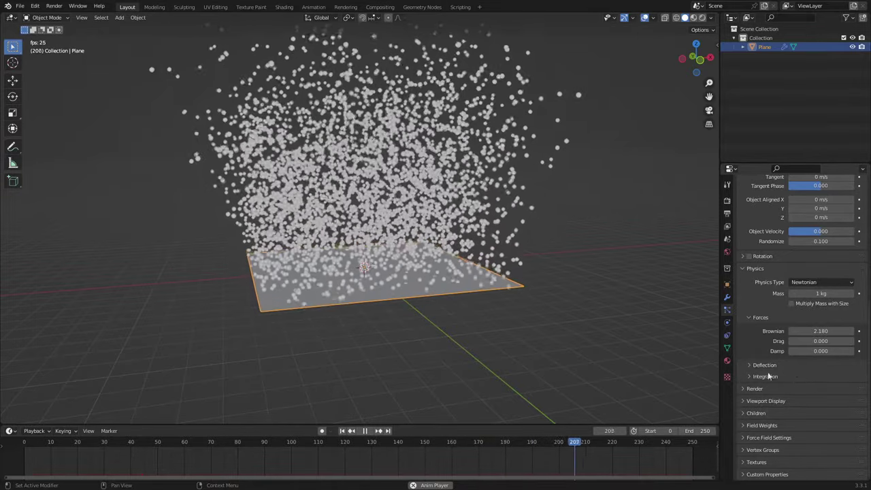
- Pause playback at frame 246, examine the particles up close and preview them in rendered shading before returning to solid shading
{"action": "scroll", "coordinate": [429, 232], "scroll_direction": "up", "scroll_amount": 8}
{"action": "key", "text": "space"}
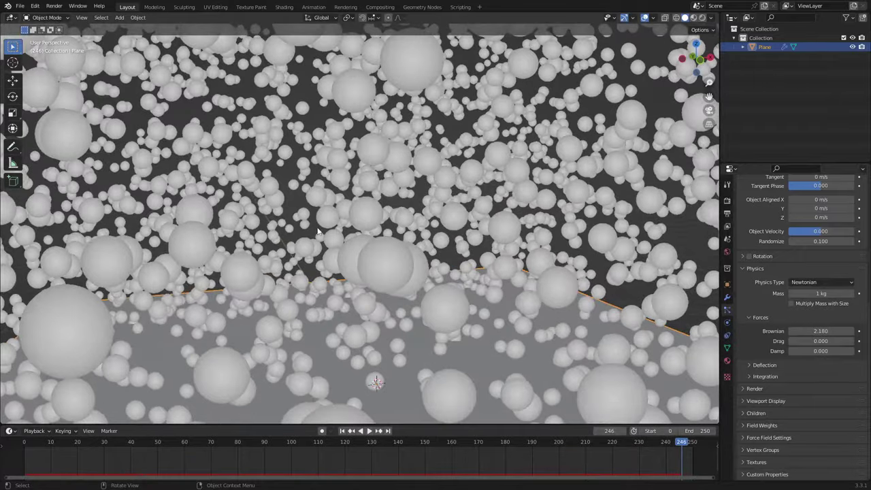
{"action": "middle_click_drag", "start_coordinate": [366, 282], "coordinate": [358, 303]}
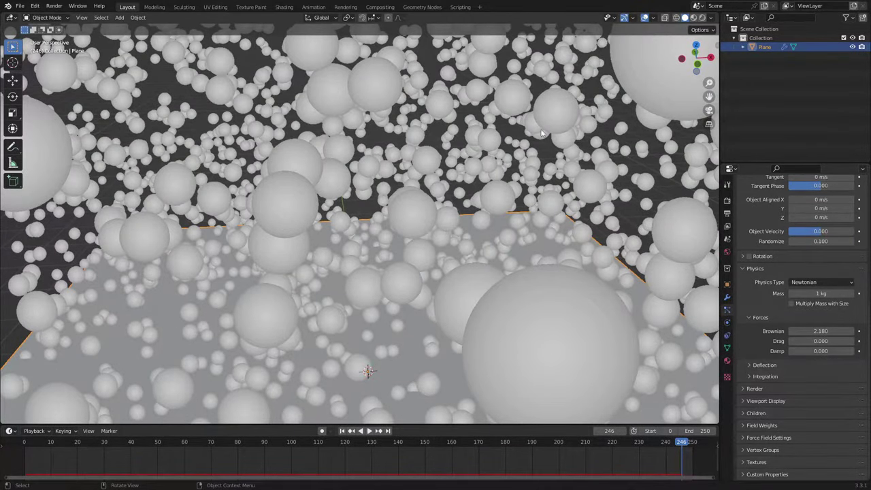
{"action": "left_click", "coordinate": [702, 18]}
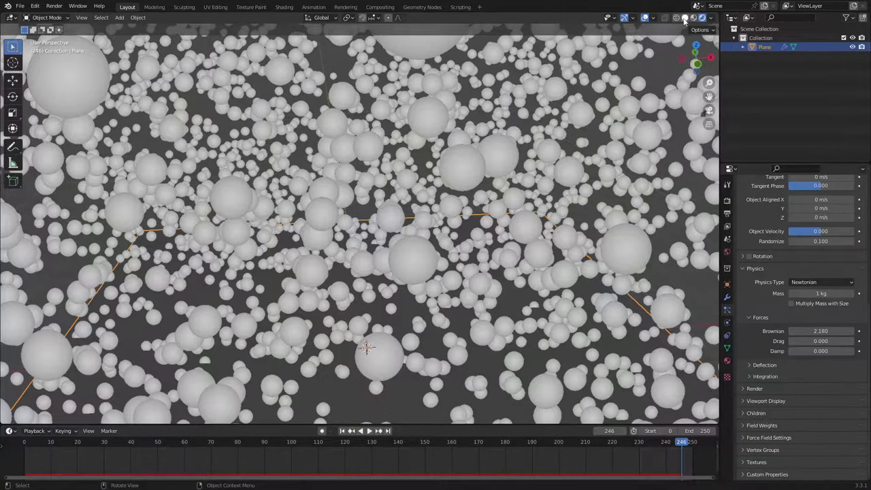
{"action": "left_click", "coordinate": [684, 18]}
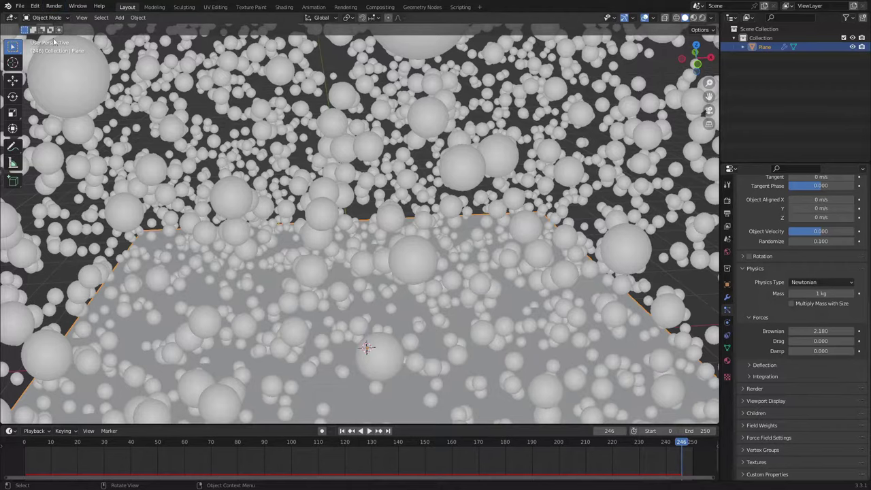
- Add a camera to the scene with the particle plane
{"action": "scroll", "coordinate": [361, 272], "scroll_direction": "down", "scroll_amount": 6}
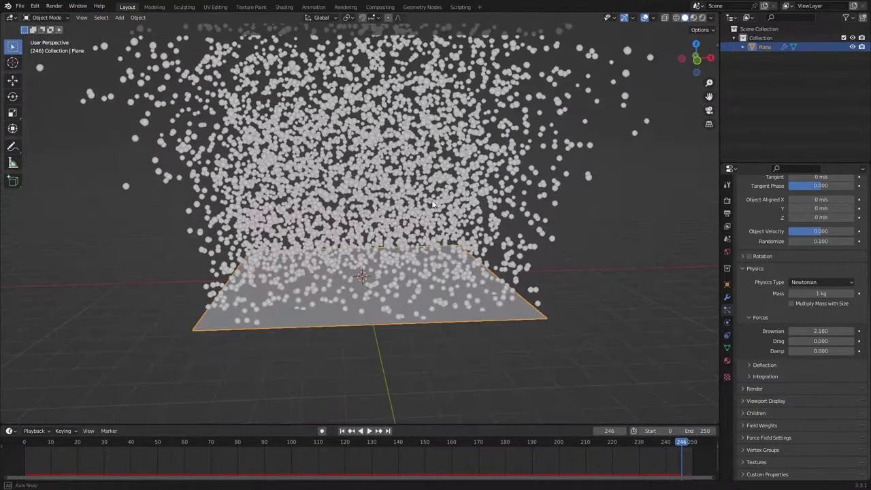
{"action": "key", "text": "shift+a"}
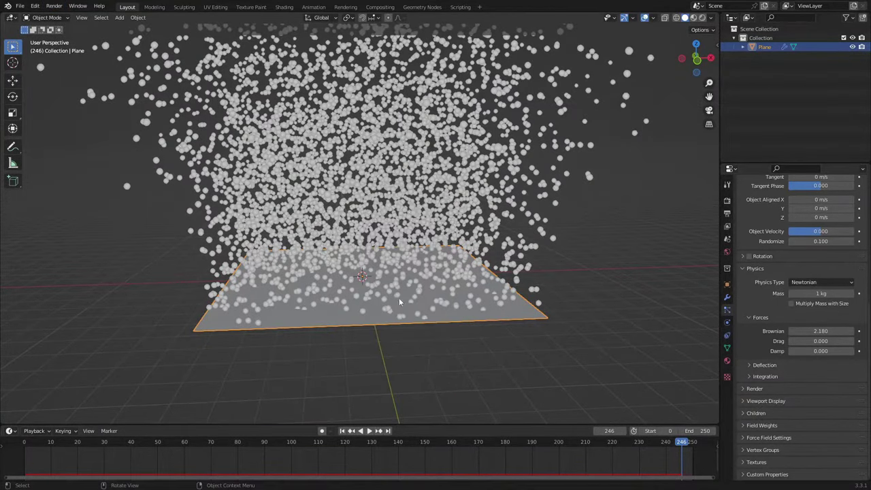
{"action": "key", "text": "shift+a"}
{"action": "left_click", "coordinate": [348, 381]}
- Move the camera back along its local Z axis and raise it to about X -1.08, Y -17.96, Z 6.36 m, viewing the particles through it
{"action": "scroll", "coordinate": [477, 271], "scroll_direction": "down", "scroll_amount": 4}
{"action": "key", "text": "g"}
{"action": "key", "text": "z"}
{"action": "key", "text": "z"}
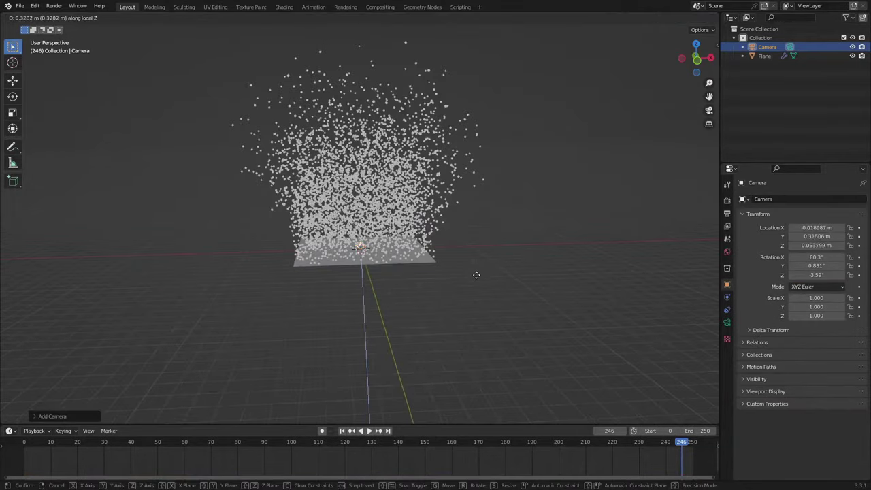
{"action": "middle_click_drag", "start_coordinate": [487, 299], "coordinate": [450, 245]}
{"action": "key", "text": "g"}
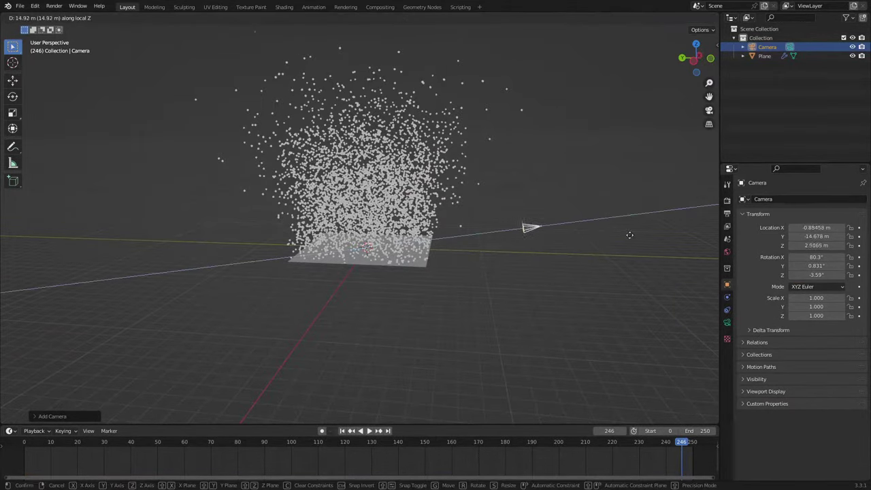
{"action": "key", "text": "KP_0"}
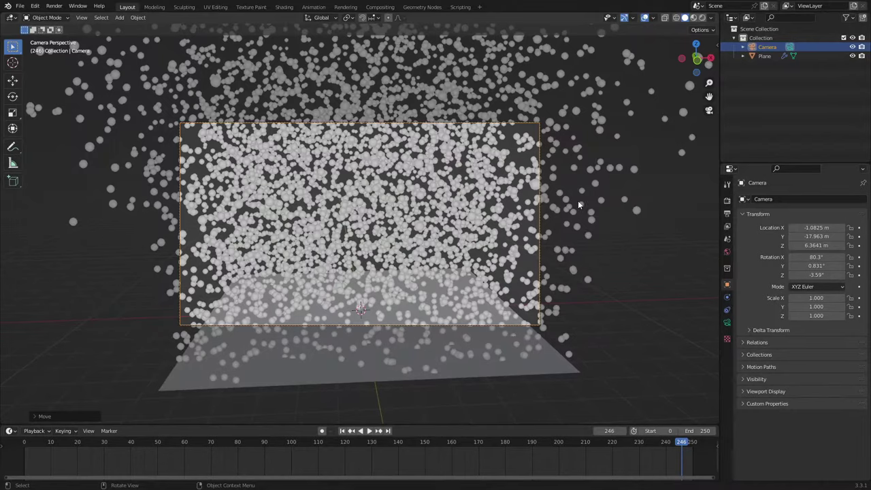
- Render frame 246 from the camera, examine the whole image and close the render window
{"action": "left_click", "coordinate": [60, 17]}
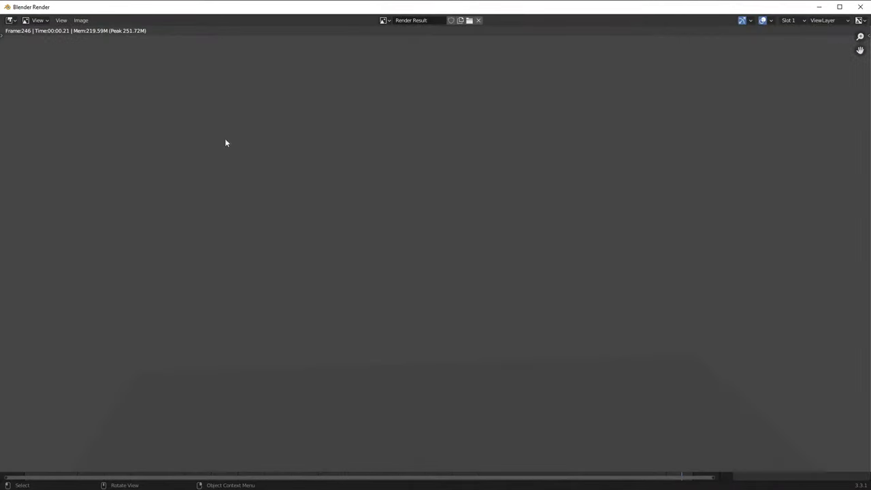
{"action": "scroll", "coordinate": [453, 283], "scroll_direction": "down", "scroll_amount": 3}
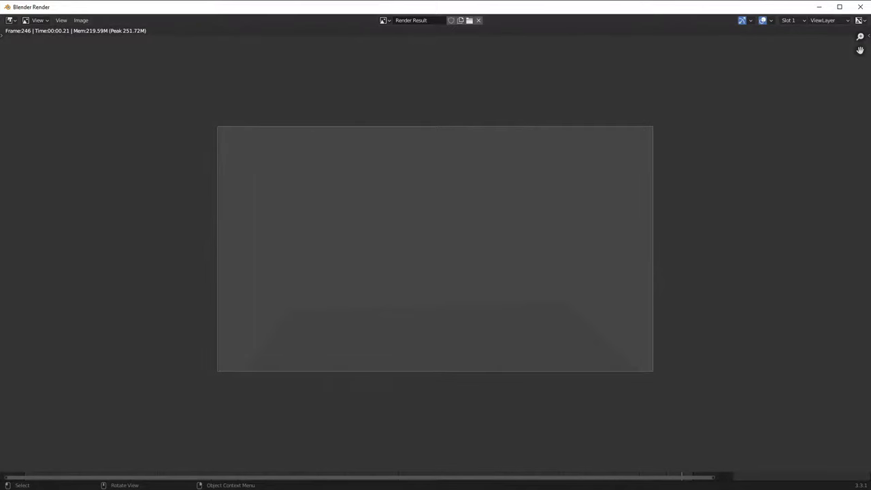
{"action": "left_click", "coordinate": [861, 7]}
- Select the emitter plane and move the animation to frame 135
{"action": "middle_click_drag", "start_coordinate": [529, 214], "coordinate": [457, 200]}
{"action": "left_click", "coordinate": [389, 277]}
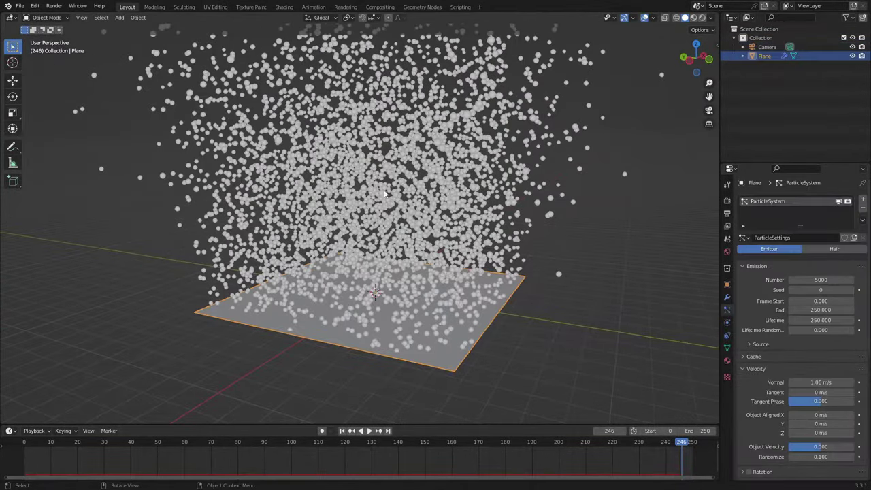
{"action": "mouse_move", "coordinate": [384, 191]}
{"action": "middle_mouse_down"}
{"action": "mouse_move", "coordinate": [320, 197]}
{"action": "mouse_move", "coordinate": [376, 198]}
{"action": "middle_mouse_up"}
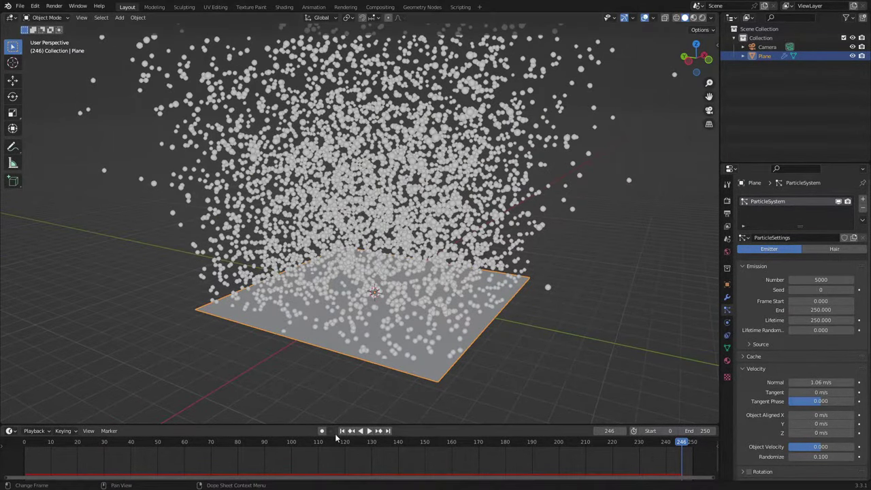
{"action": "left_click_drag", "start_coordinate": [337, 438], "coordinate": [384, 441]}
- Add an ico sphere at the world origin and set its subdivisions to 1
{"action": "middle_click_drag", "start_coordinate": [408, 320], "coordinate": [382, 190]}
{"action": "key", "text": "shift+a"}
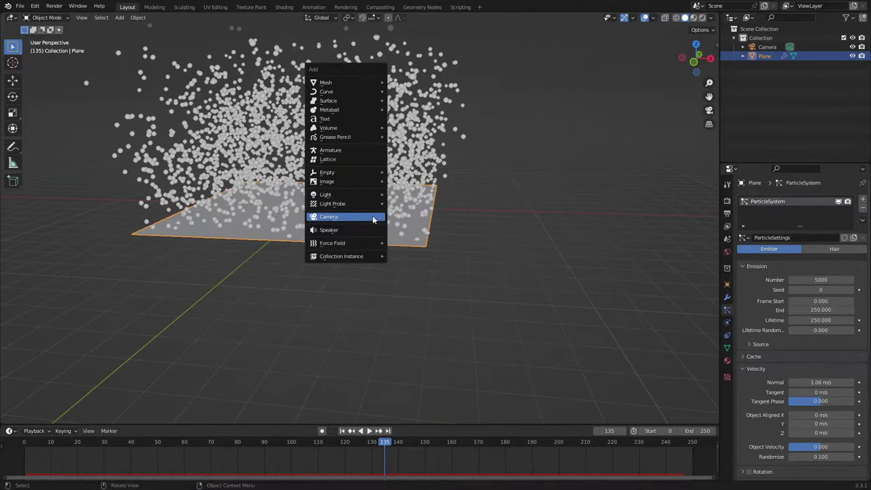
{"action": "mouse_move", "coordinate": [347, 82]}
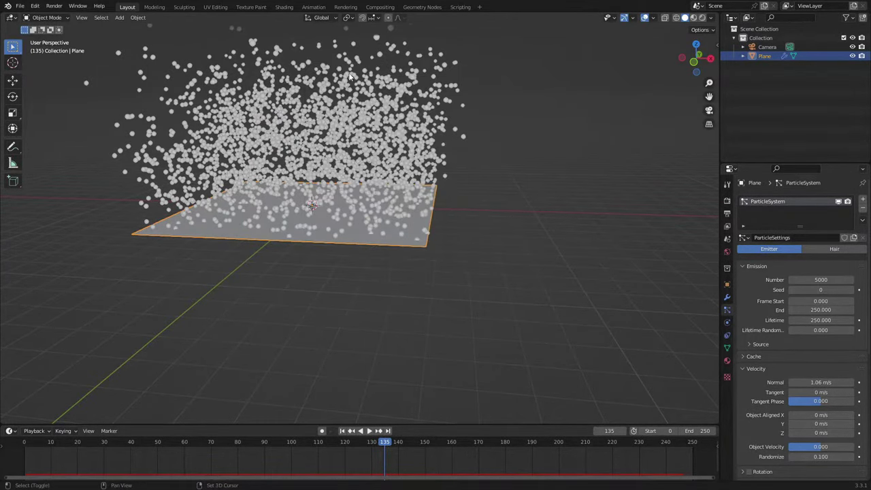
{"action": "key", "text": "shift+a"}
{"action": "mouse_move", "coordinate": [313, 25]}
{"action": "left_click", "coordinate": [401, 64]}
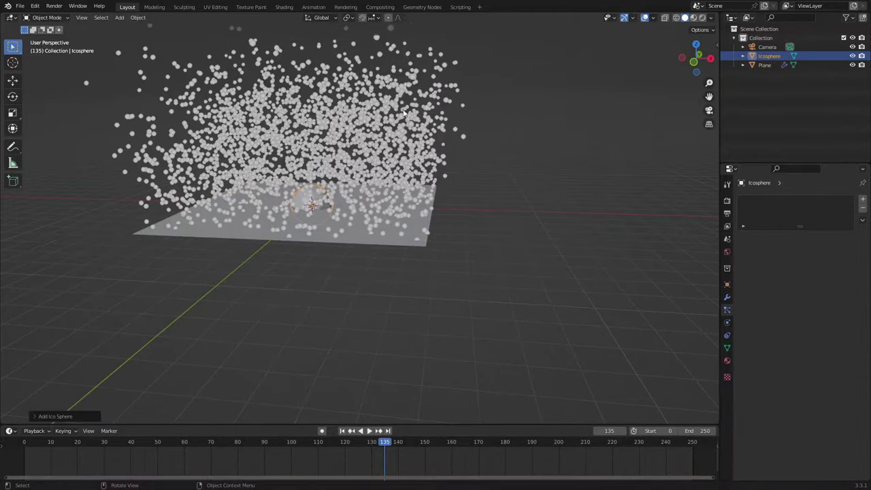
{"action": "scroll", "coordinate": [313, 213], "scroll_direction": "up", "scroll_amount": 10}
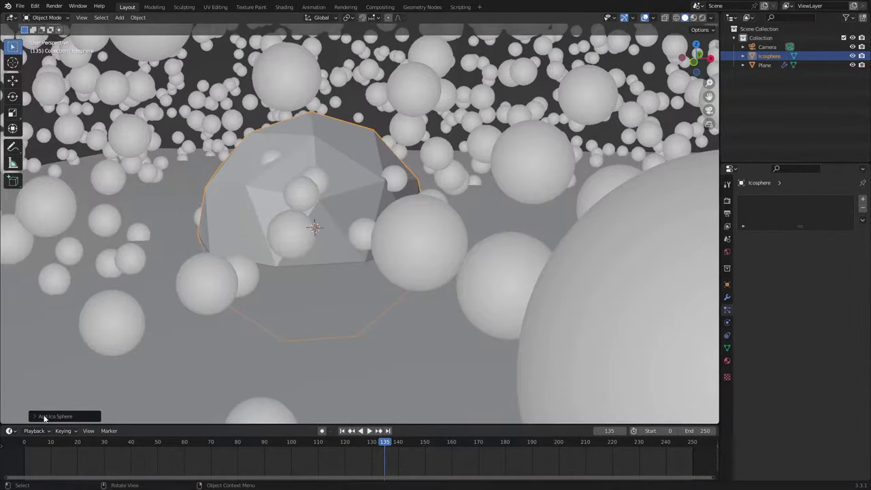
{"action": "left_click", "coordinate": [40, 417]}
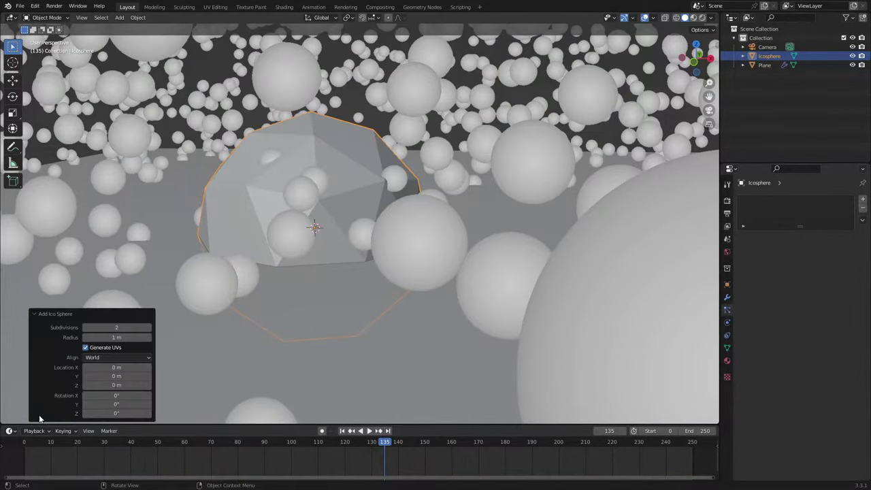
{"action": "left_click", "coordinate": [84, 328]}
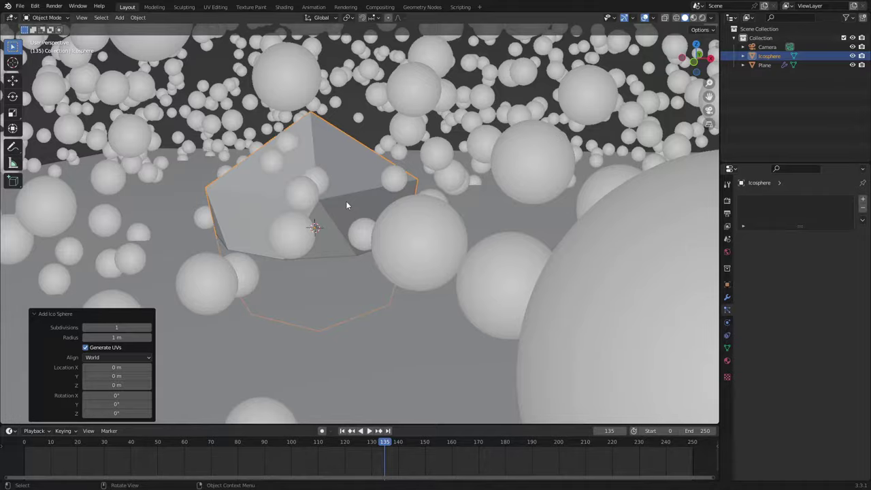
- Move the ico sphere behind the camera, by about X -3.28, Y -23.23, Z 7.43 m
{"action": "scroll", "coordinate": [346, 204], "scroll_direction": "down", "scroll_amount": 14}
{"action": "middle_click_drag", "start_coordinate": [452, 193], "coordinate": [376, 195]}
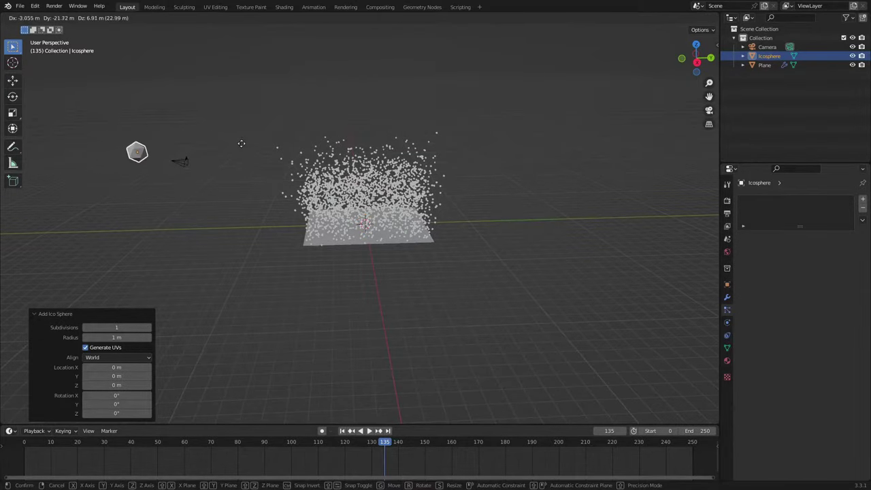
{"action": "left_click", "coordinate": [243, 139]}
{"action": "middle_click_drag", "start_coordinate": [245, 136], "coordinate": [124, 249]}
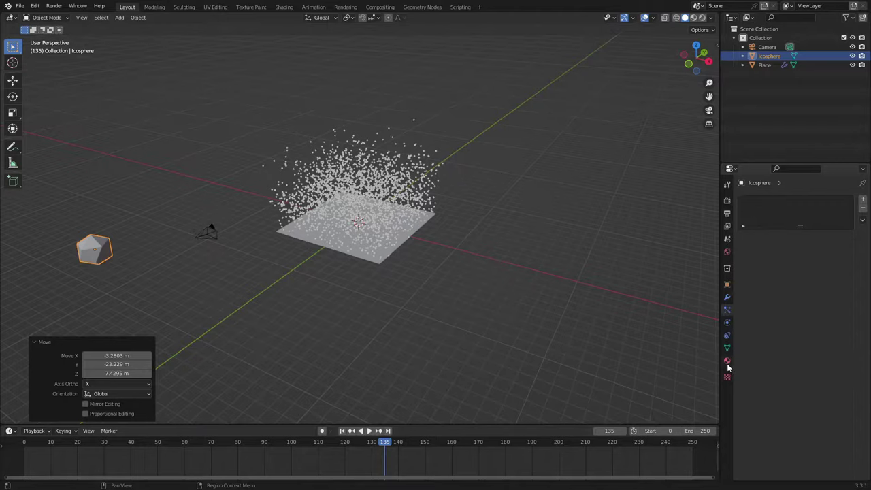
- Assign the existing Material to the ico sphere and set its base color to pale cyan, about hue 0.524, saturation 0.2, value 0.8
{"action": "left_click", "coordinate": [750, 237]}
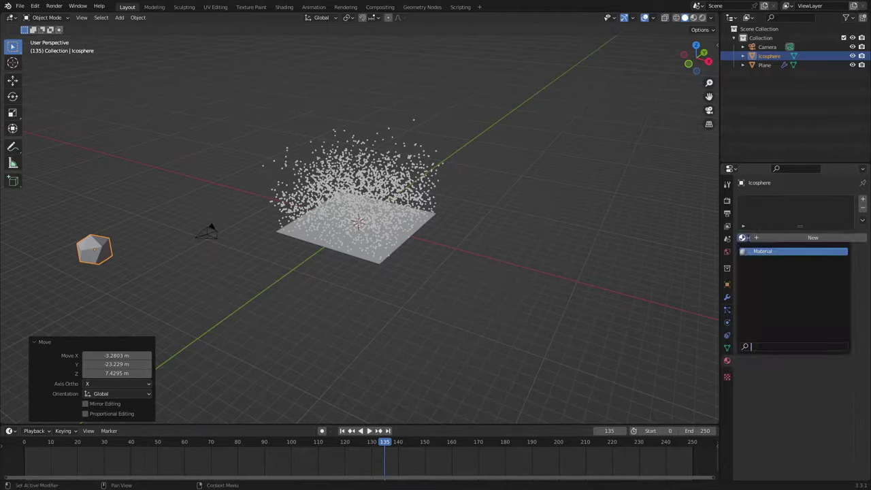
{"action": "left_click", "coordinate": [752, 251]}
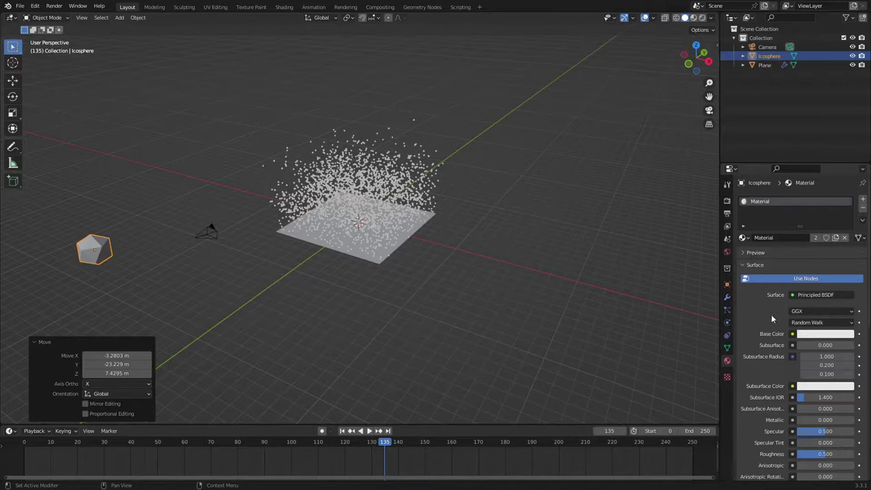
{"action": "left_click", "coordinate": [816, 296]}
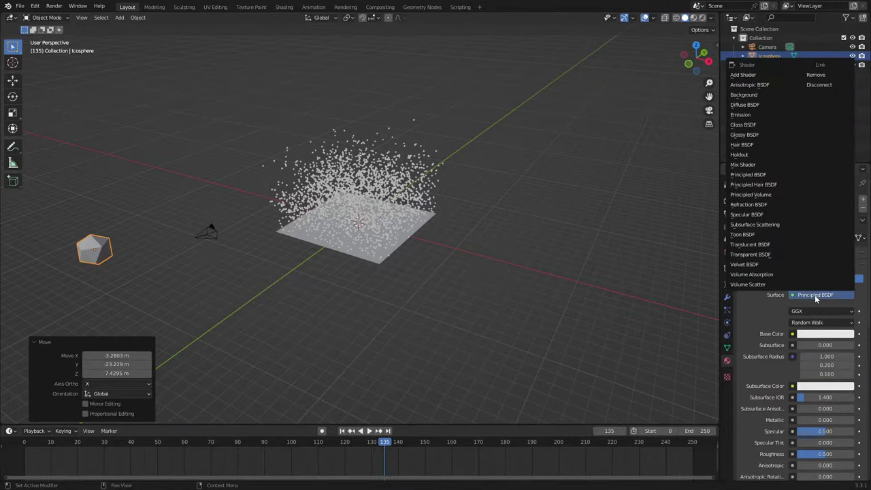
{"action": "key", "text": "Escape"}
{"action": "scroll", "coordinate": [808, 311], "scroll_direction": "down", "scroll_amount": 2}
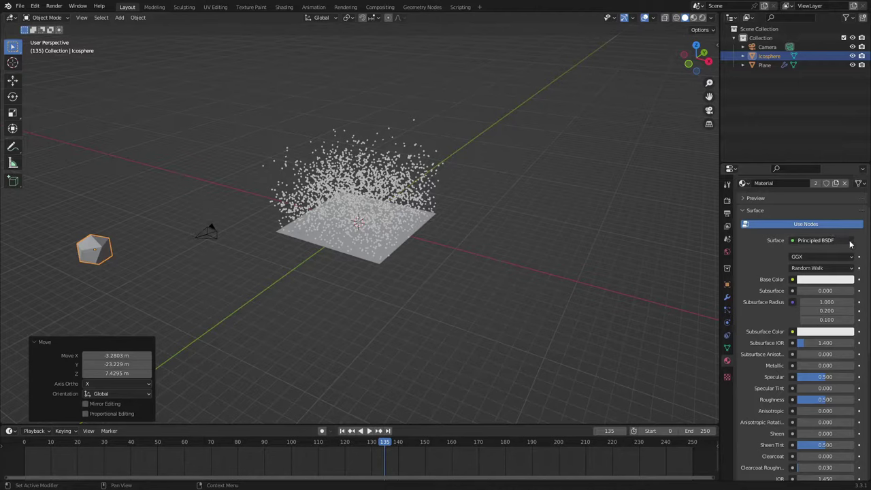
{"action": "scroll", "coordinate": [824, 286], "scroll_direction": "down", "scroll_amount": 1}
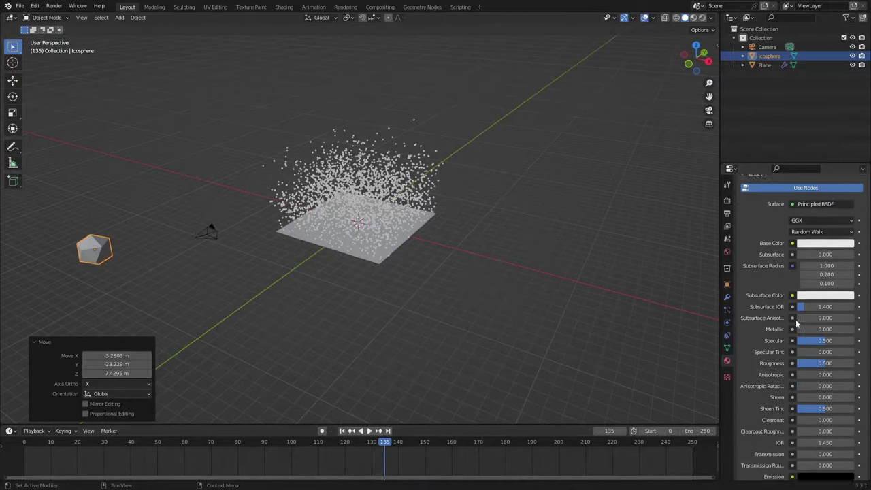
{"action": "left_click", "coordinate": [825, 260]}
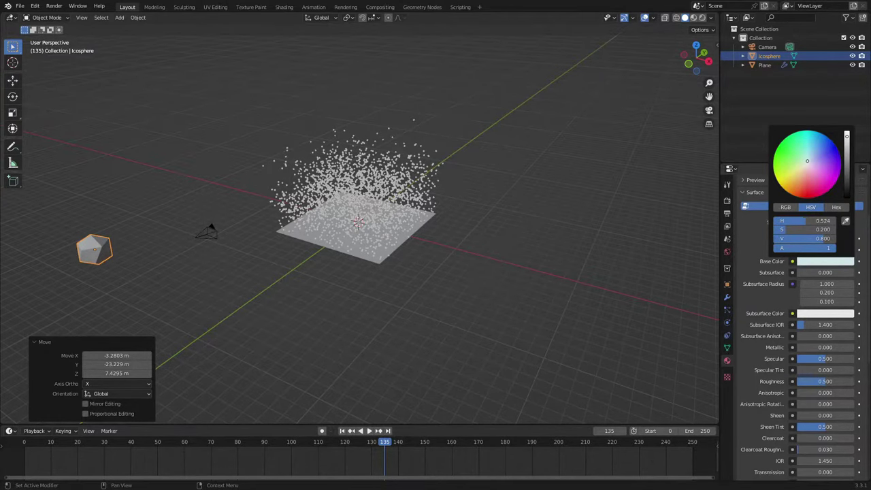
{"action": "left_click", "coordinate": [835, 261]}
- Set the plane's particle system to render as Object, with the Icosphere as its instance object
{"action": "scroll", "coordinate": [486, 257], "scroll_direction": "up", "scroll_amount": 5}
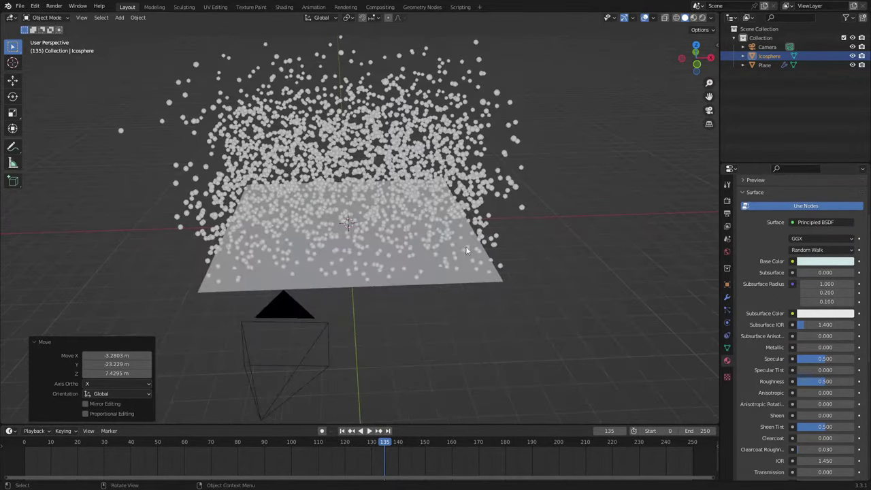
{"action": "left_click", "coordinate": [435, 242]}
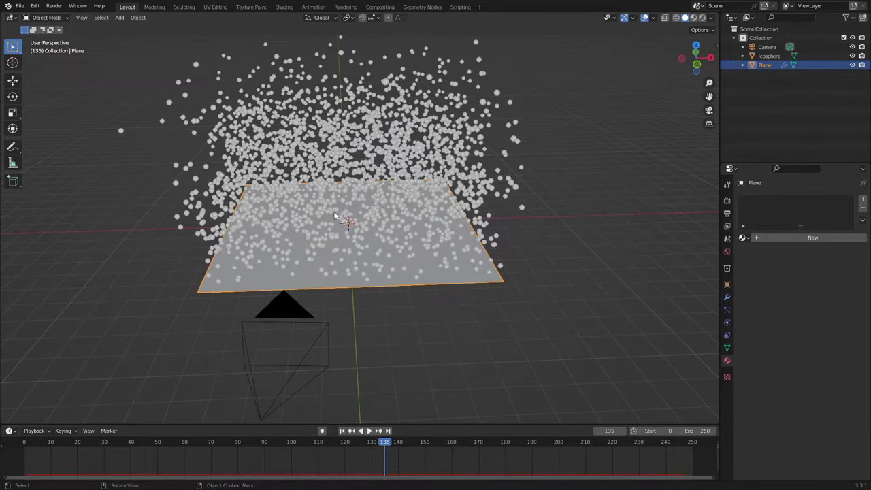
{"action": "middle_click_drag", "start_coordinate": [436, 241], "coordinate": [410, 139]}
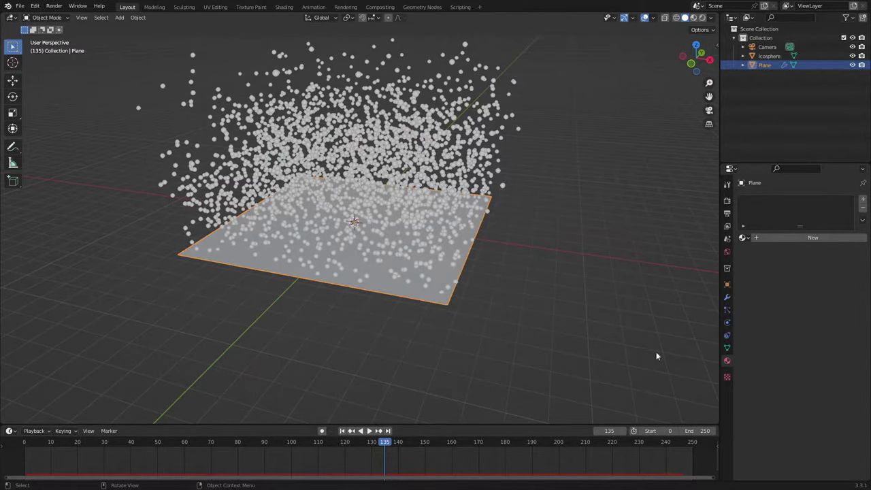
{"action": "left_click", "coordinate": [727, 309]}
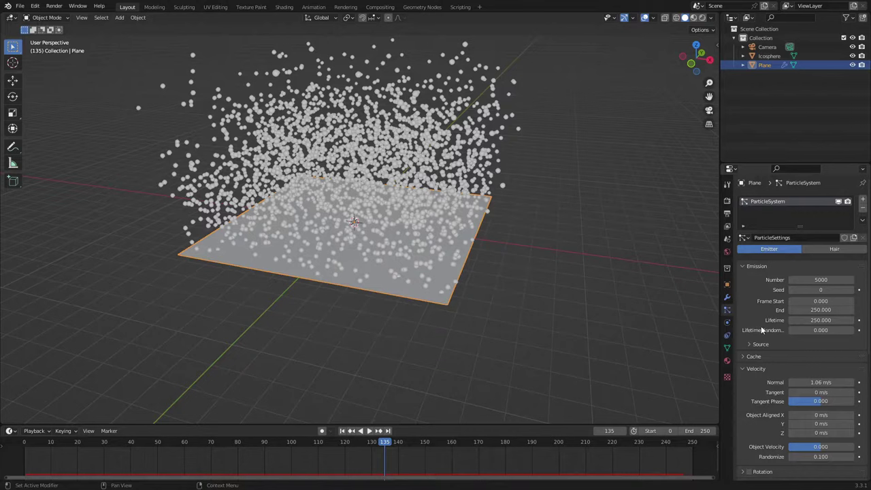
{"action": "scroll", "coordinate": [762, 330], "scroll_direction": "down", "scroll_amount": 8}
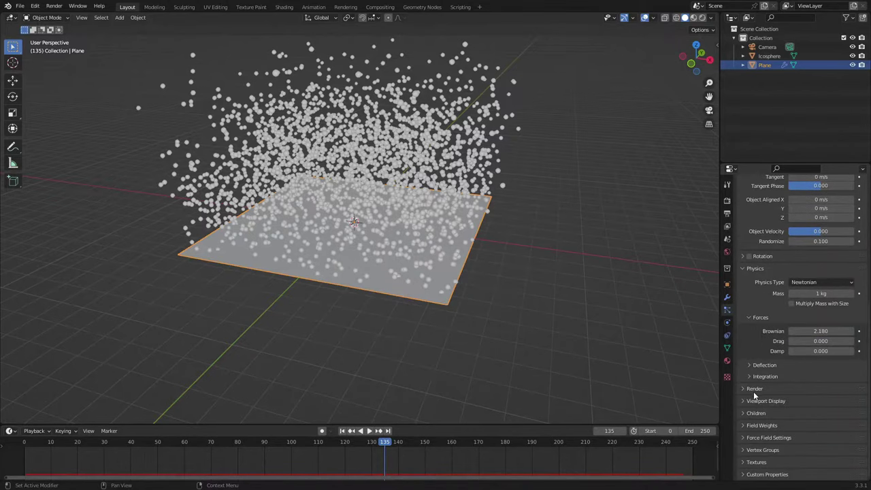
{"action": "left_click", "coordinate": [755, 390]}
{"action": "scroll", "coordinate": [755, 390], "scroll_direction": "down", "scroll_amount": 3}
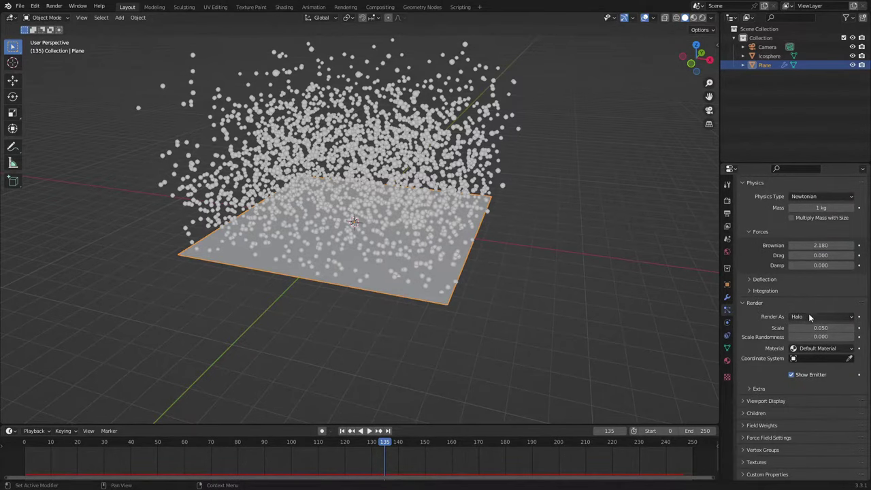
{"action": "left_click", "coordinate": [810, 317]}
{"action": "left_click", "coordinate": [801, 368]}
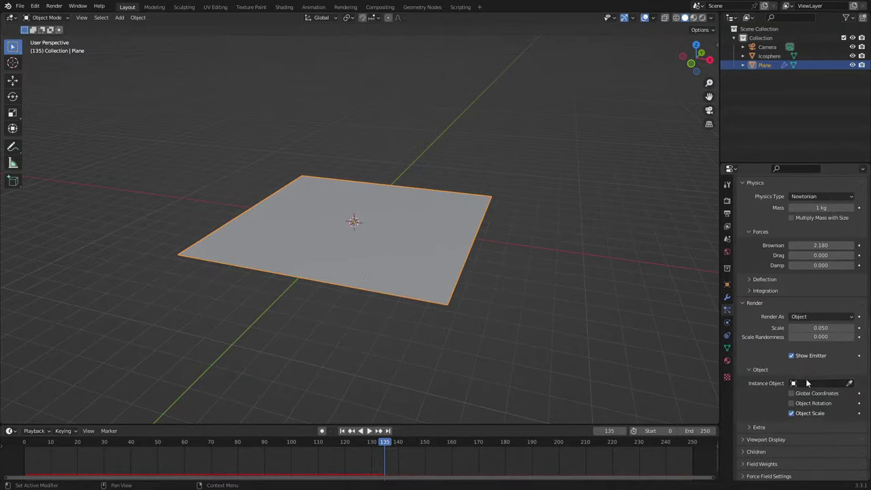
{"action": "left_click", "coordinate": [806, 383]}
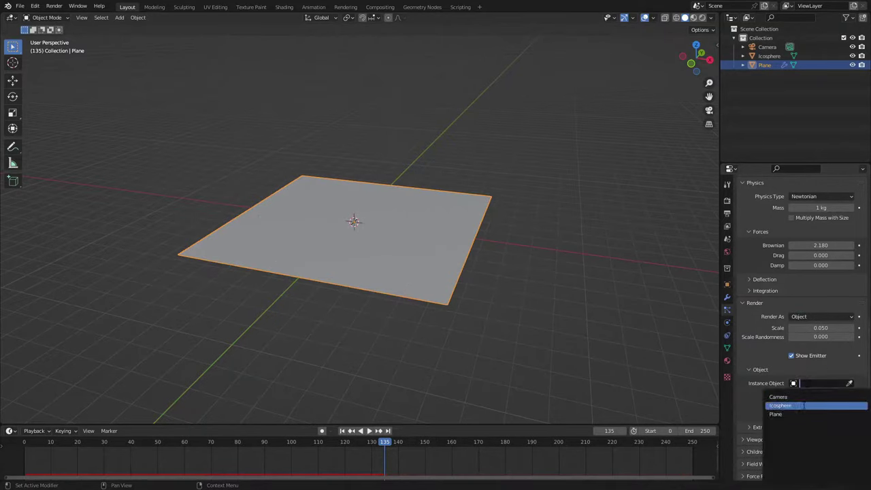
{"action": "left_click", "coordinate": [800, 406]}
- Set the particle render's scale randomness to 0.844 and its scale to 0.040
{"action": "scroll", "coordinate": [377, 215], "scroll_direction": "up", "scroll_amount": 6}
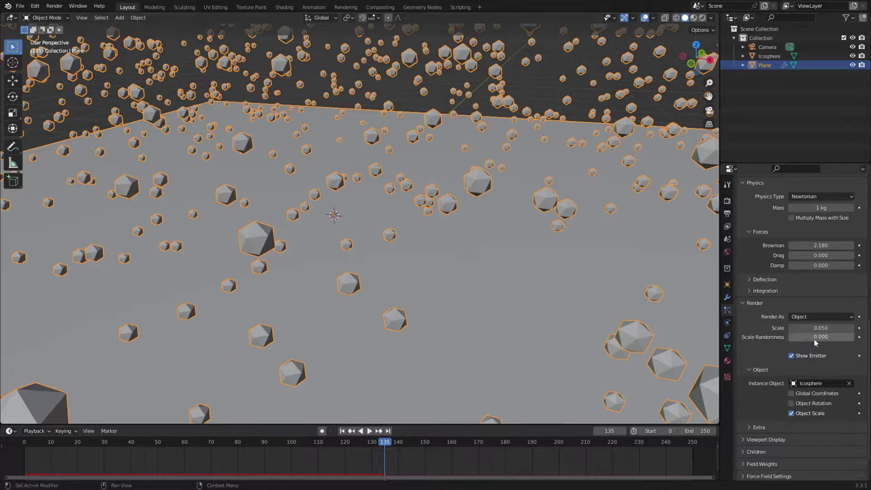
{"action": "left_click_drag", "start_coordinate": [816, 343], "coordinate": [838, 338]}
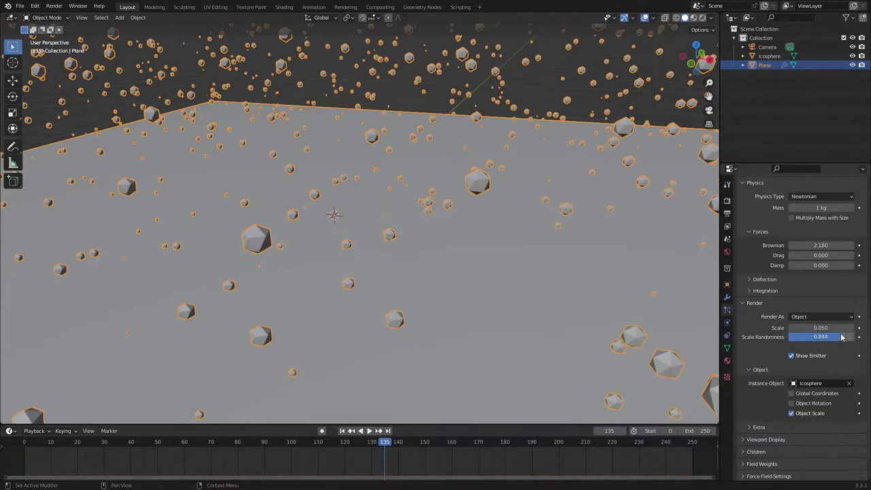
{"action": "scroll", "coordinate": [490, 323], "scroll_direction": "down", "scroll_amount": 4}
{"action": "middle_click_drag", "start_coordinate": [476, 311], "coordinate": [509, 309]}
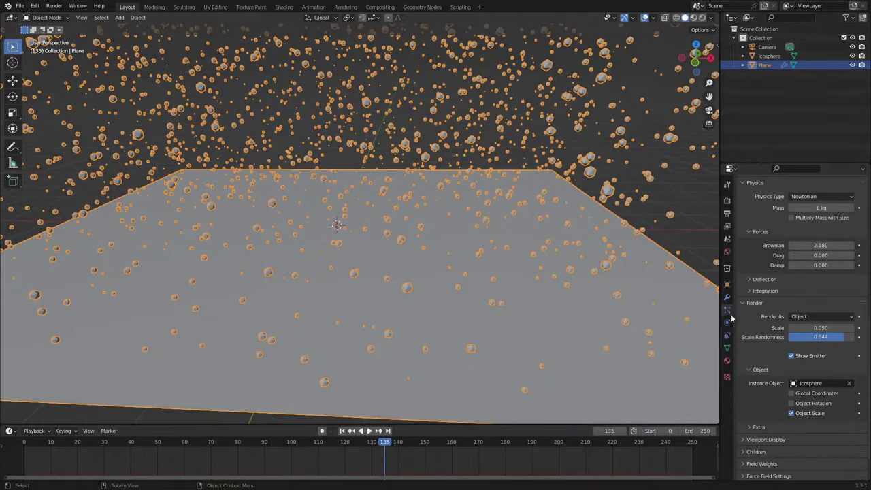
{"action": "left_click", "coordinate": [791, 329]}
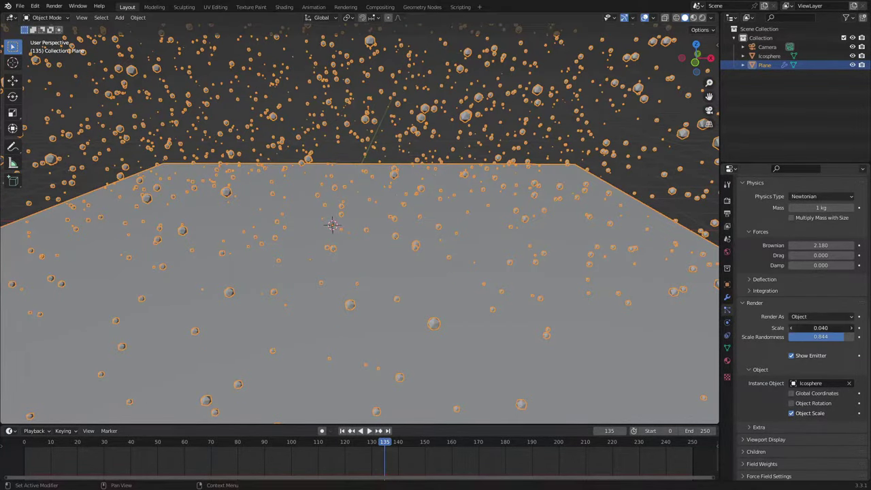
- Reduce the plane particle system's render scale to 0.020 and check the particle size through the camera
{"action": "left_click", "coordinate": [791, 328]}
{"action": "middle_click_drag", "start_coordinate": [684, 327], "coordinate": [497, 304]}
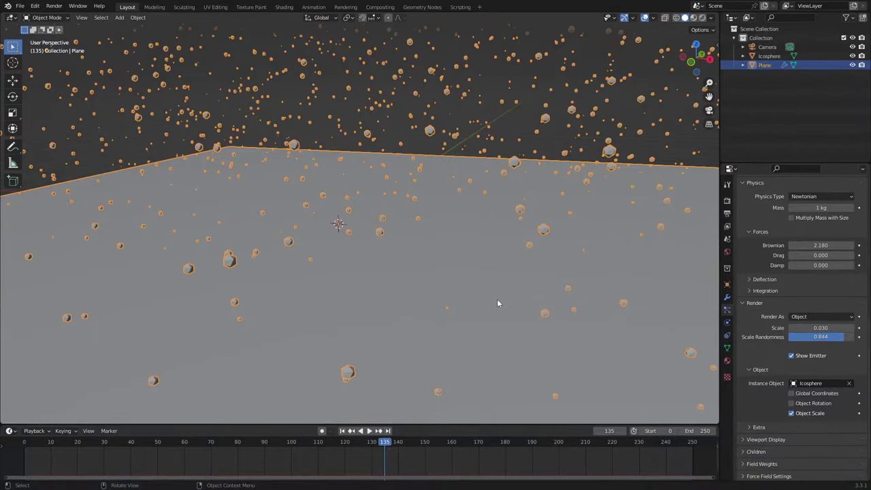
{"action": "key", "text": "KP_0"}
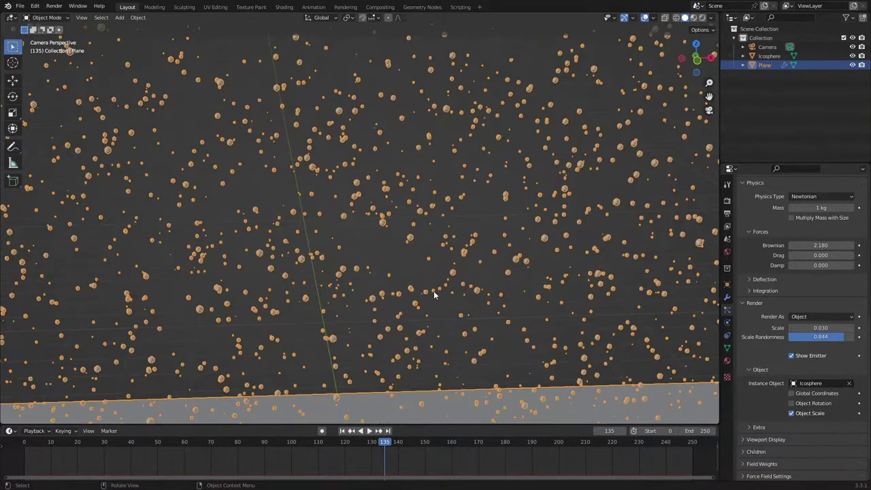
{"action": "scroll", "coordinate": [434, 293], "scroll_direction": "down", "scroll_amount": 5}
{"action": "left_click", "coordinate": [791, 327]}
{"action": "scroll", "coordinate": [492, 300], "scroll_direction": "up", "scroll_amount": 8}
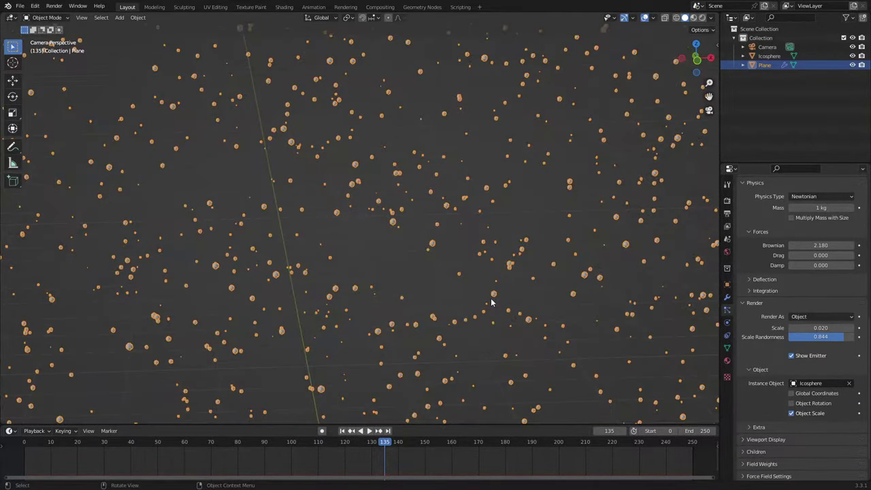
{"action": "scroll", "coordinate": [492, 302], "scroll_direction": "down", "scroll_amount": 7}
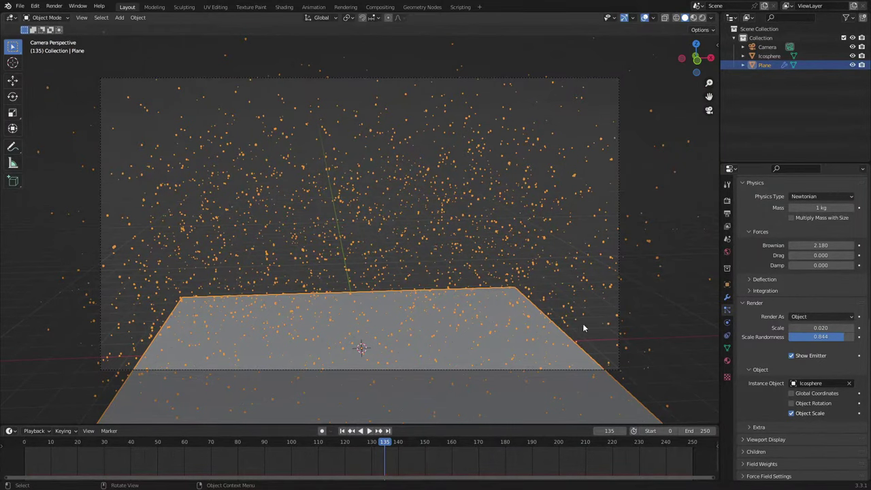
- Enable Object Rotation for the particle system's Icosphere instances
{"action": "middle_click_drag", "start_coordinate": [582, 328], "coordinate": [494, 340]}
{"action": "scroll", "coordinate": [494, 340], "scroll_direction": "up", "scroll_amount": 3}
{"action": "left_click", "coordinate": [791, 403]}
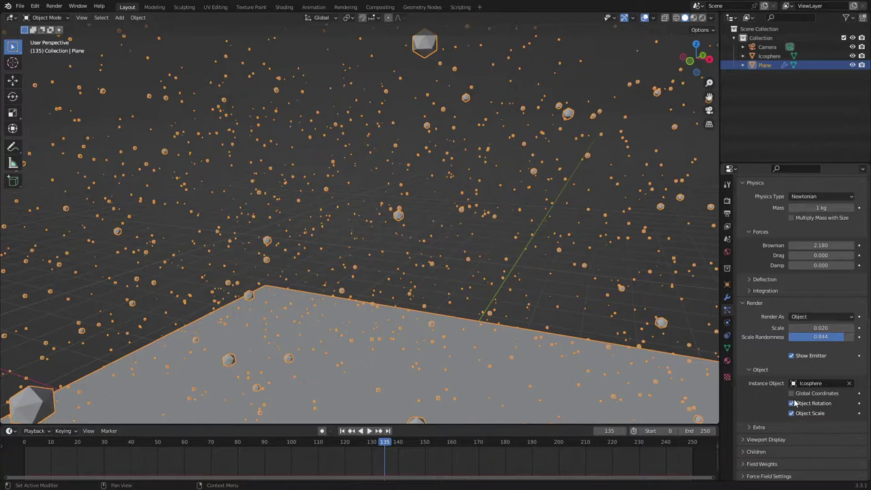
{"action": "middle_click_drag", "start_coordinate": [599, 378], "coordinate": [609, 381]}
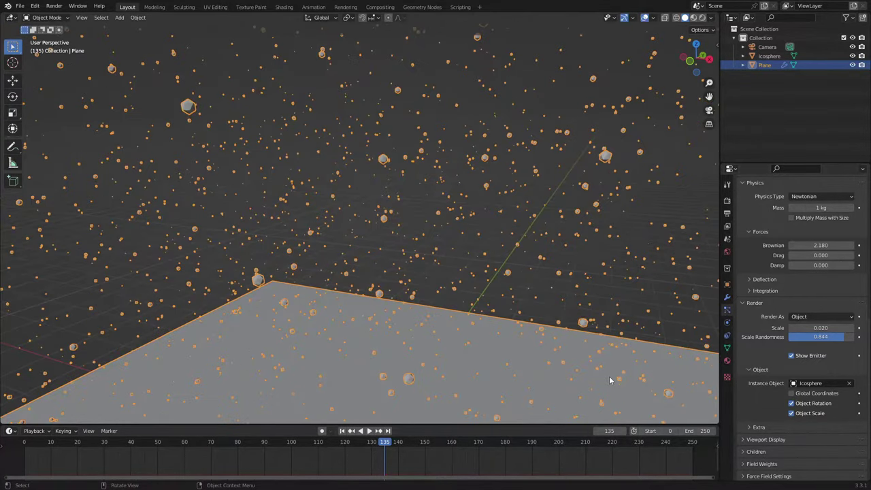
- Enable Rotation on the plane's particle system and set its Randomize Phase to 0.340
{"action": "left_click", "coordinate": [752, 369]}
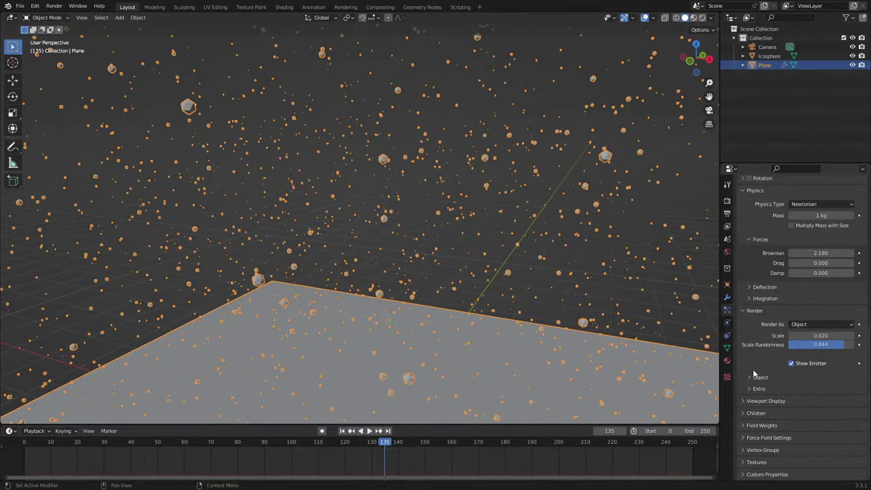
{"action": "left_click", "coordinate": [751, 312]}
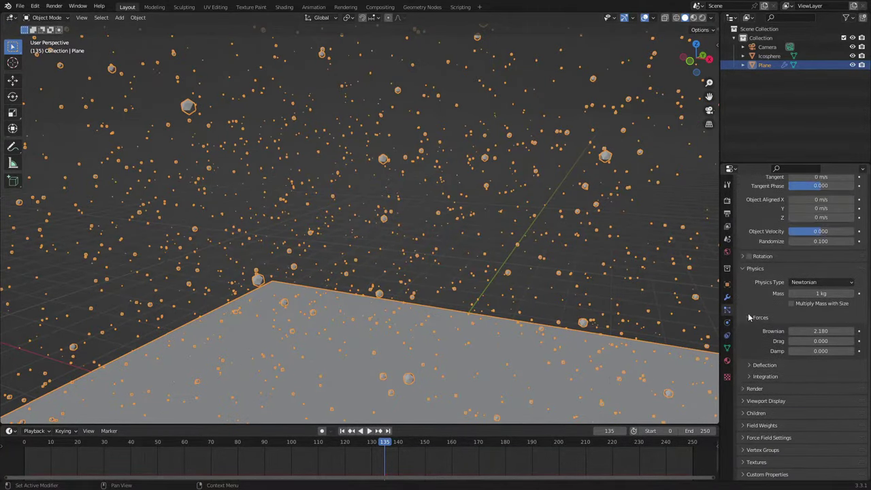
{"action": "left_click", "coordinate": [751, 269]}
{"action": "left_click", "coordinate": [751, 367]}
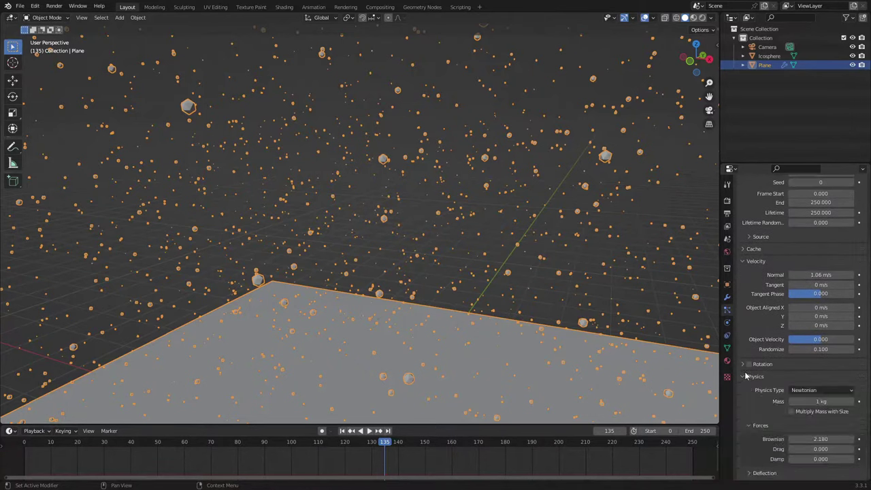
{"action": "left_click", "coordinate": [750, 368]}
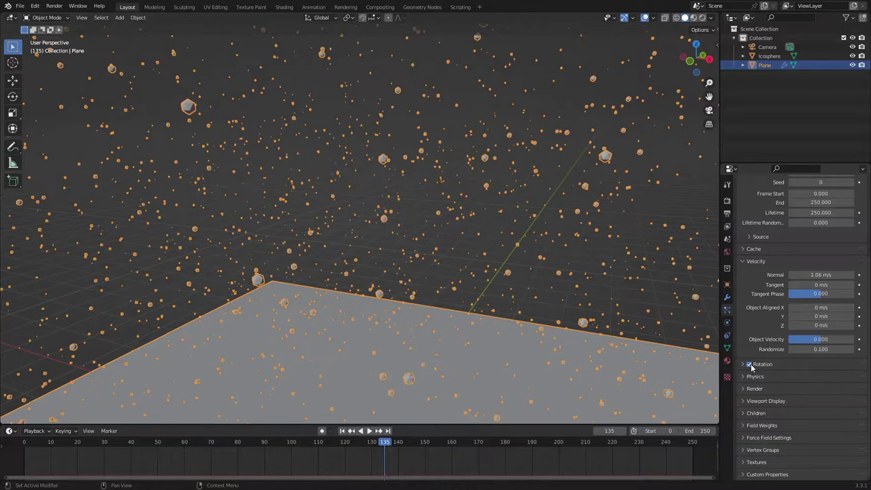
{"action": "left_click", "coordinate": [742, 367]}
{"action": "scroll", "coordinate": [743, 367], "scroll_direction": "down", "scroll_amount": 2}
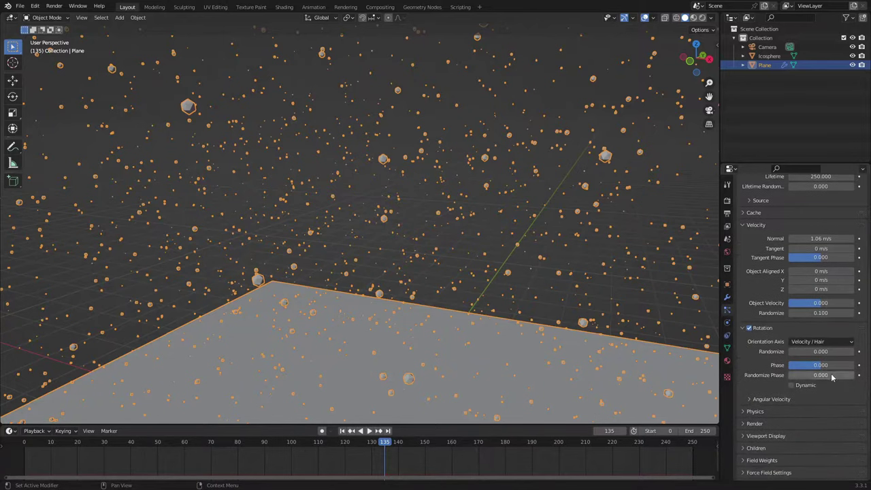
{"action": "left_click_drag", "start_coordinate": [833, 375], "coordinate": [850, 375]}
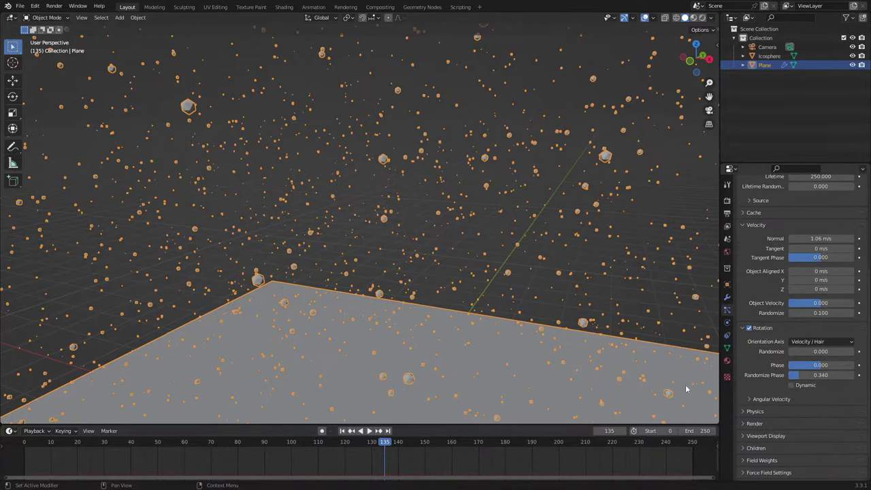
- Play the particle animation from the first frame and inspect the rotation of the ico spheres up close
{"action": "left_click", "coordinate": [342, 430]}
{"action": "left_click", "coordinate": [370, 432]}
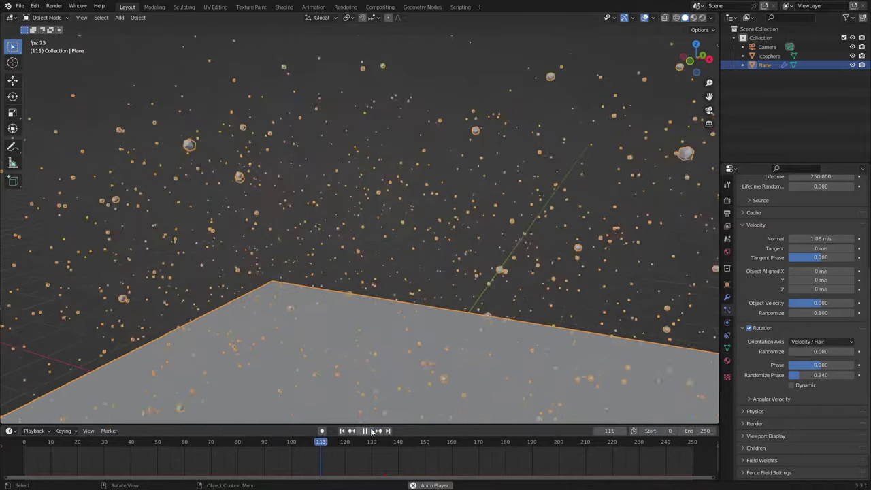
{"action": "left_click", "coordinate": [372, 433]}
{"action": "scroll", "coordinate": [221, 169], "scroll_direction": "up", "scroll_amount": 1}
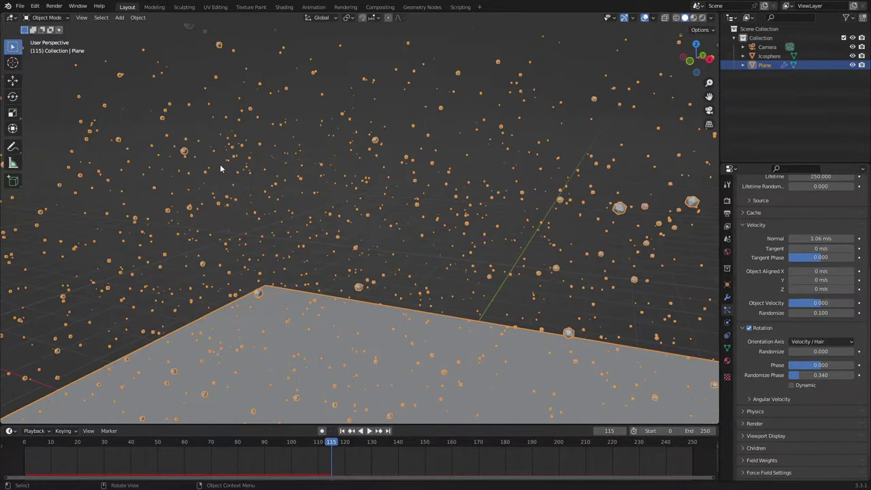
{"action": "scroll", "coordinate": [346, 306], "scroll_direction": "up", "scroll_amount": 2}
{"action": "scroll", "coordinate": [348, 309], "scroll_direction": "down", "scroll_amount": 1}
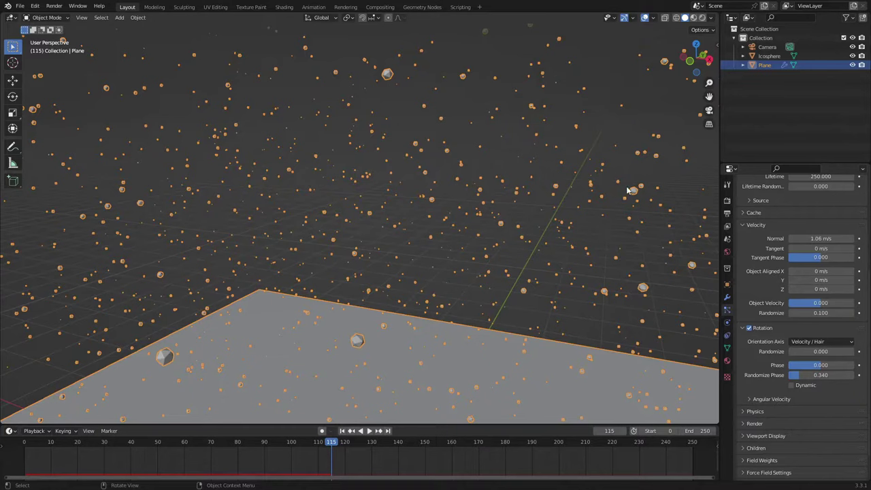
- Enable Dynamic rotation for the particles and replay the animation from the first frame
{"action": "left_click", "coordinate": [791, 385]}
{"action": "left_click", "coordinate": [343, 431]}
{"action": "left_click", "coordinate": [367, 431]}
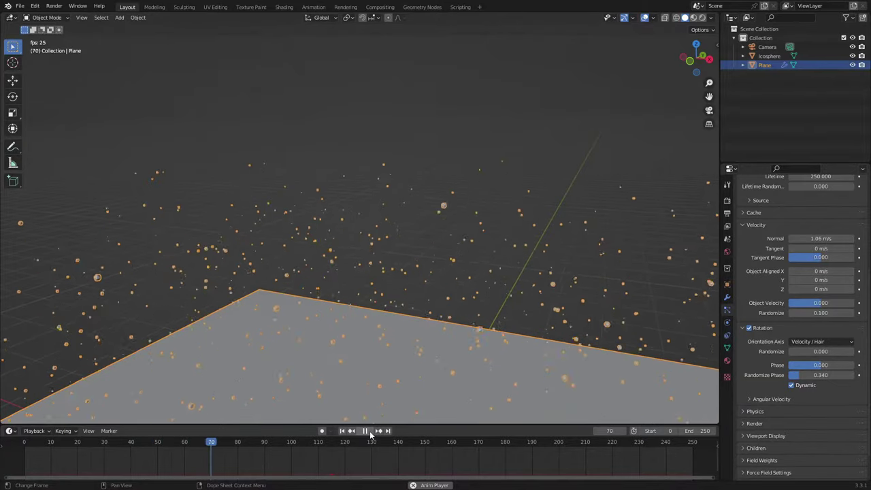
{"action": "left_click", "coordinate": [367, 431]}
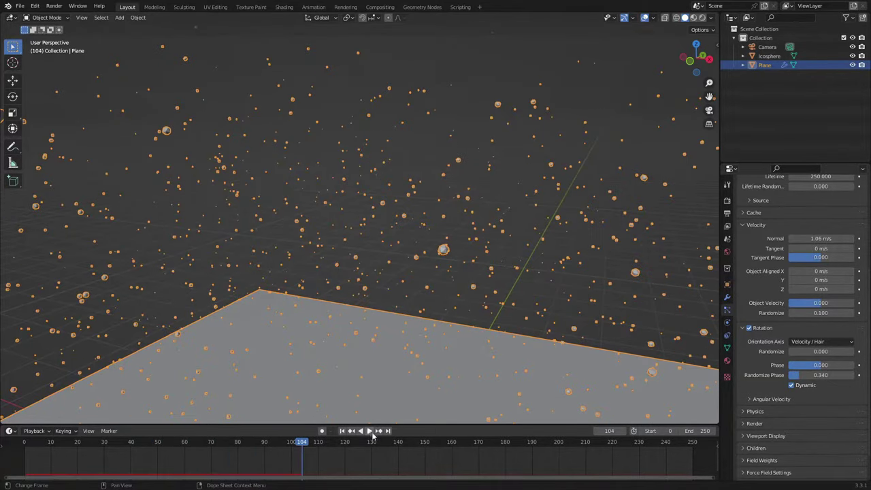
- Render the current frame as an image through the camera, examine the result and close the render window
{"action": "middle_click_drag", "start_coordinate": [287, 358], "coordinate": [319, 334]}
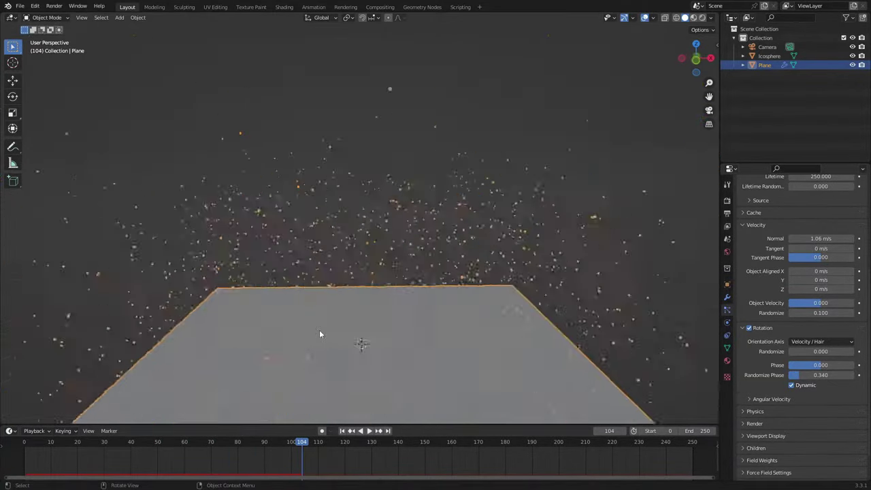
{"action": "key", "text": "KP_0"}
{"action": "left_click", "coordinate": [54, 6]}
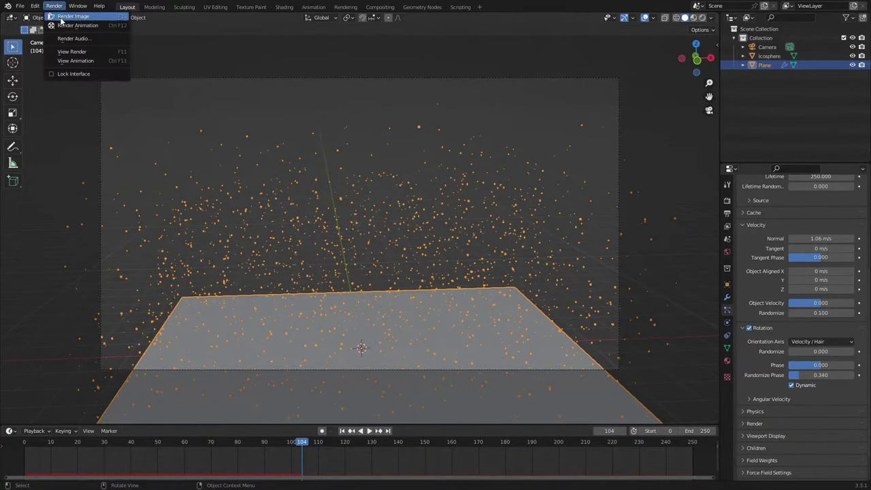
{"action": "left_click", "coordinate": [68, 19]}
{"action": "scroll", "coordinate": [432, 314], "scroll_direction": "down", "scroll_amount": 5}
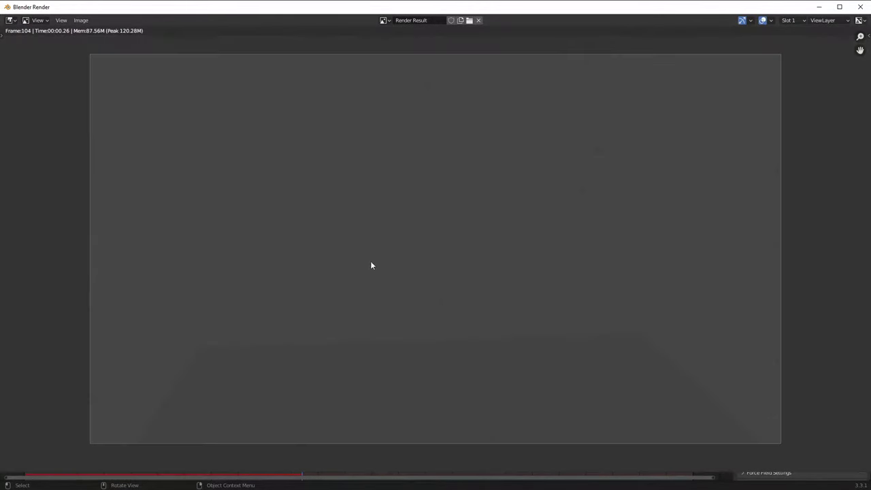
{"action": "scroll", "coordinate": [427, 264], "scroll_direction": "up", "scroll_amount": 2}
{"action": "key", "text": "Escape"}
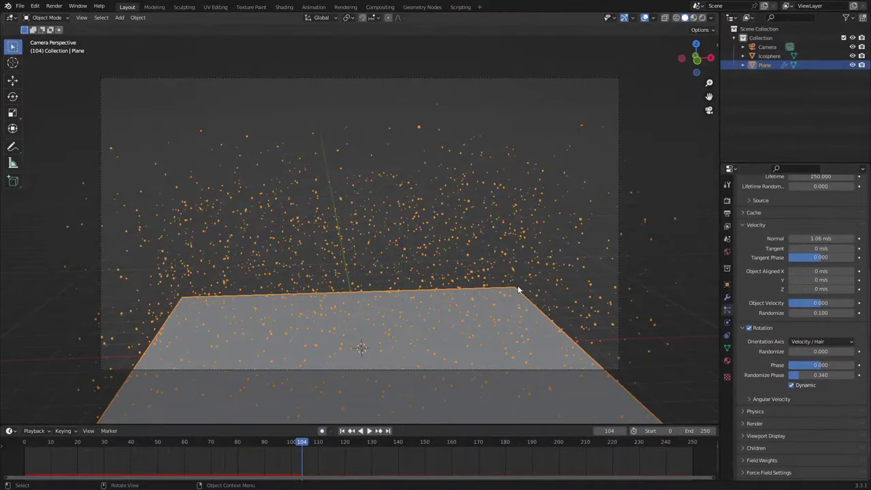
- Rotate the camera about 7.14° around the global X axis and about -0.72° around the global Y axis
{"action": "left_click", "coordinate": [620, 261]}
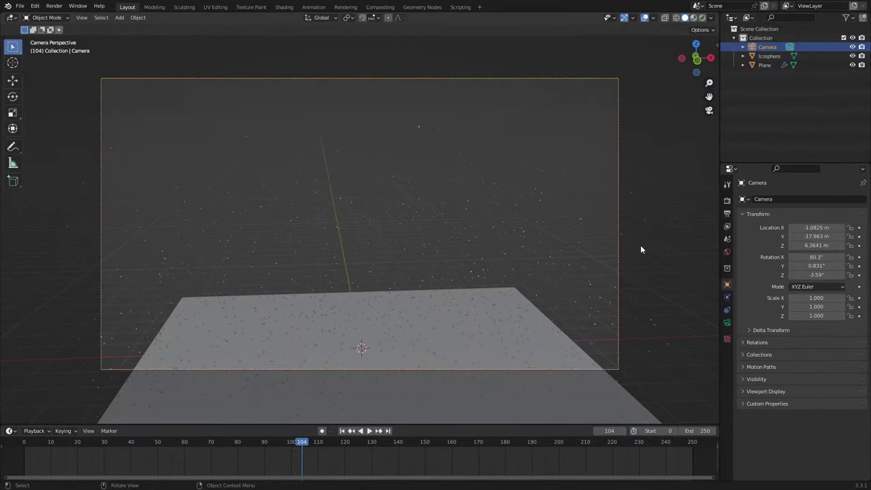
{"action": "key", "text": "r"}
{"action": "key", "text": "x"}
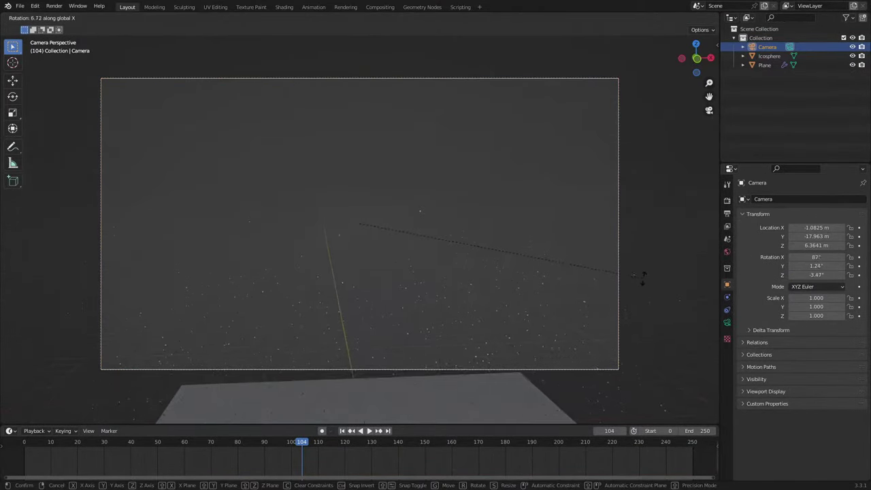
{"action": "left_click", "coordinate": [633, 279]}
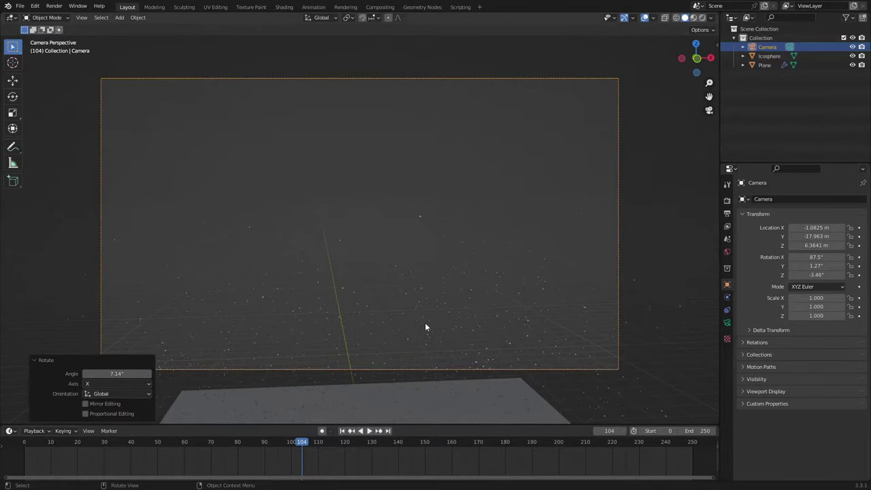
{"action": "key", "text": "r"}
{"action": "key", "text": "y"}
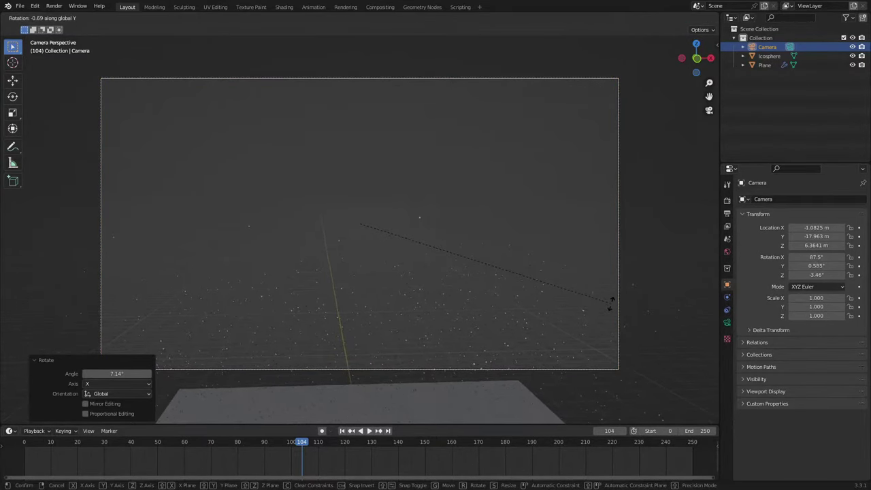
{"action": "left_click", "coordinate": [609, 309]}
{"action": "scroll", "coordinate": [488, 317], "scroll_direction": "down", "scroll_amount": 2}
{"action": "scroll", "coordinate": [488, 317], "scroll_direction": "down", "scroll_amount": 1}
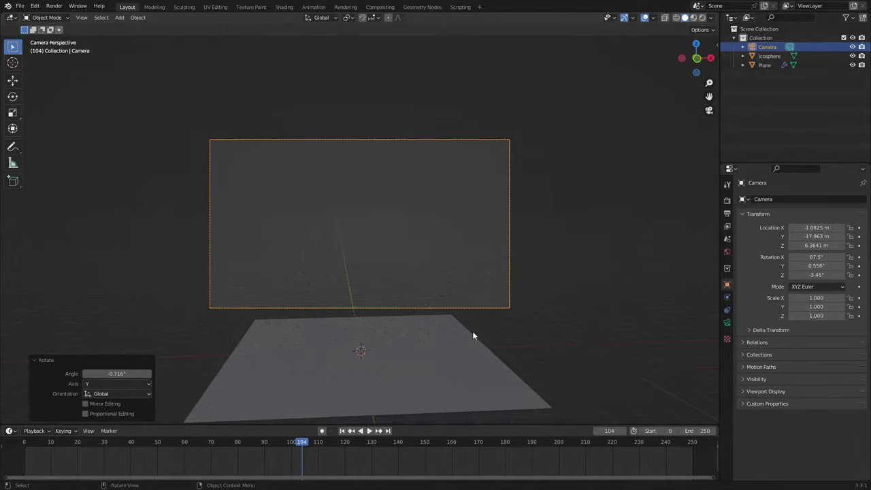
- Turn off Show Emitter in the render settings of the plane's particle system and review its remaining settings
{"action": "left_click", "coordinate": [361, 345]}
{"action": "scroll", "coordinate": [750, 324], "scroll_direction": "down", "scroll_amount": 5}
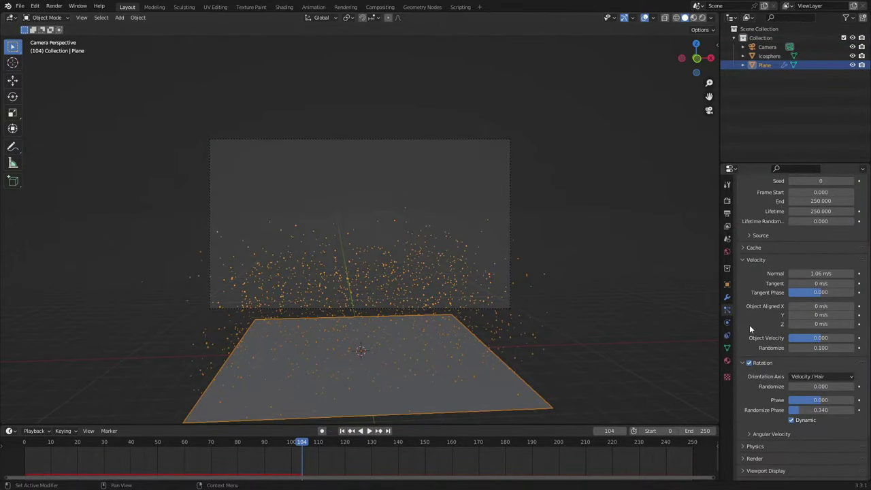
{"action": "left_click", "coordinate": [756, 389]}
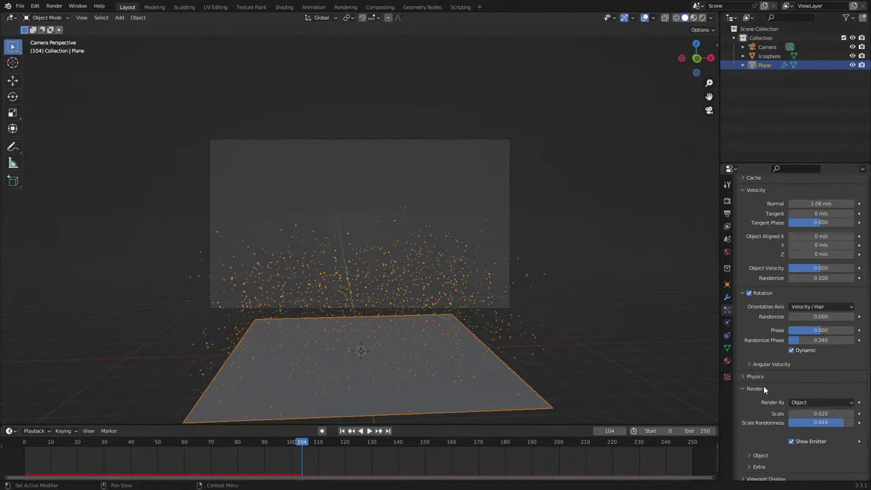
{"action": "scroll", "coordinate": [783, 398], "scroll_direction": "down", "scroll_amount": 1}
{"action": "left_click", "coordinate": [792, 405]}
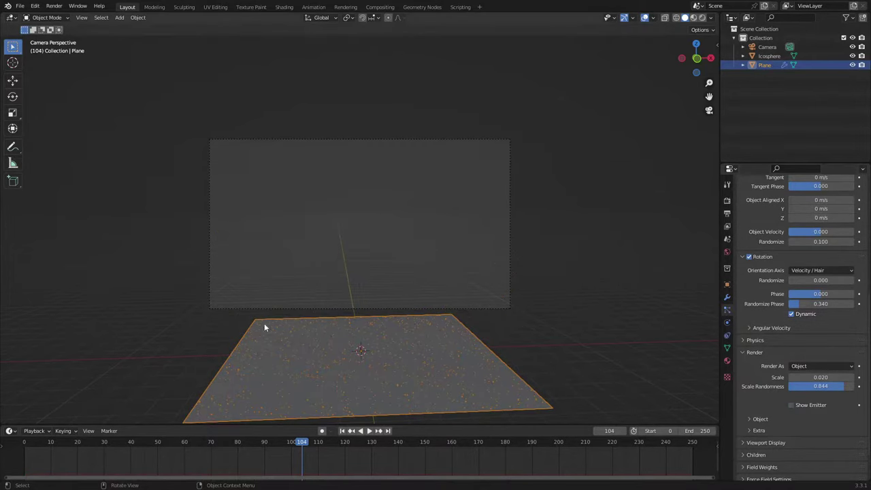
{"action": "scroll", "coordinate": [829, 356], "scroll_direction": "down", "scroll_amount": 1}
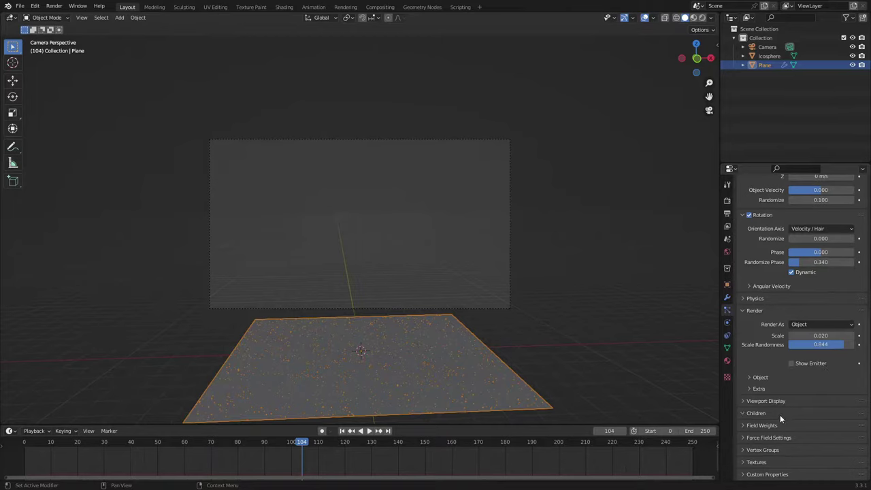
{"action": "scroll", "coordinate": [776, 300], "scroll_direction": "up", "scroll_amount": 2}
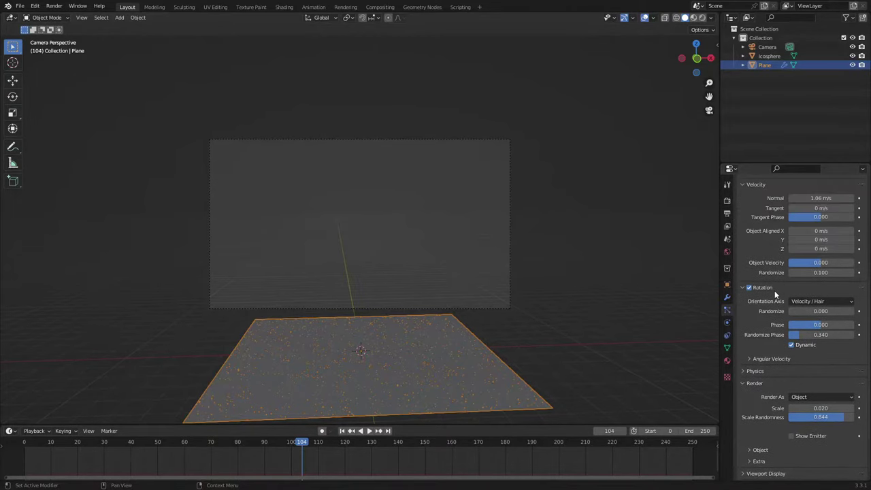
{"action": "scroll", "coordinate": [769, 298], "scroll_direction": "up", "scroll_amount": 2}
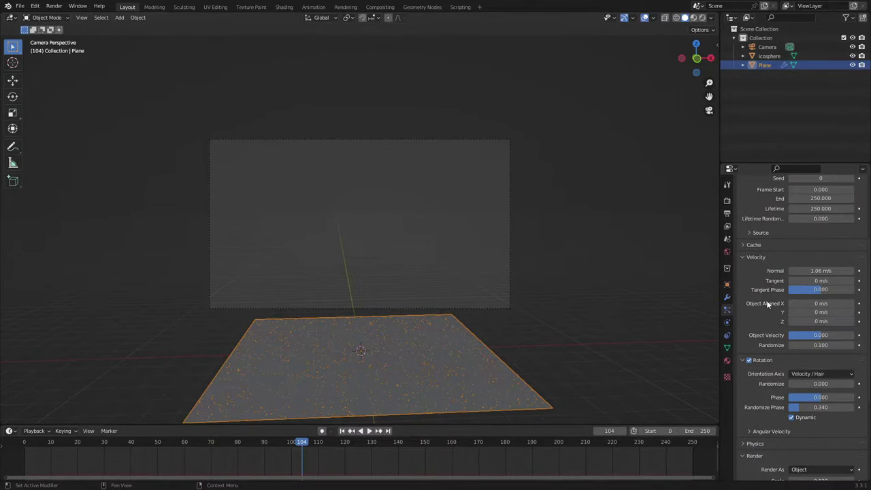
{"action": "scroll", "coordinate": [769, 303], "scroll_direction": "up", "scroll_amount": 3}
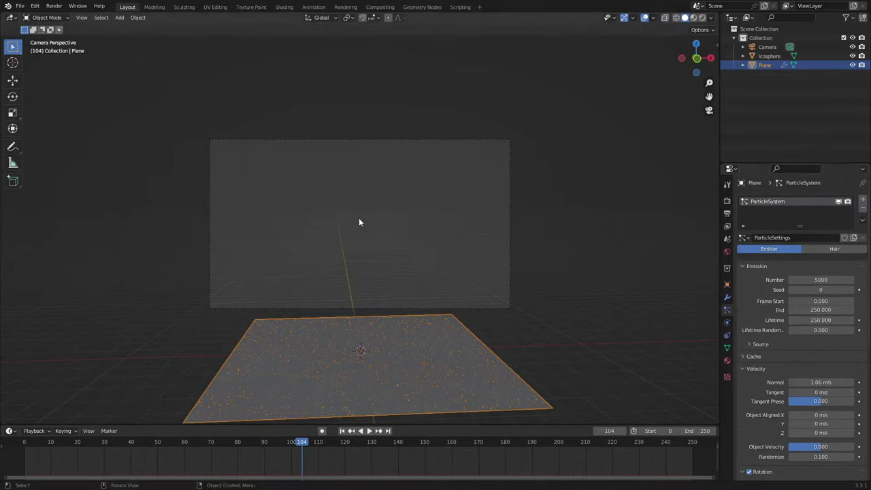
- Add a point light at the world origin
{"action": "key", "text": "shift+a"}
{"action": "mouse_move", "coordinate": [334, 281]}
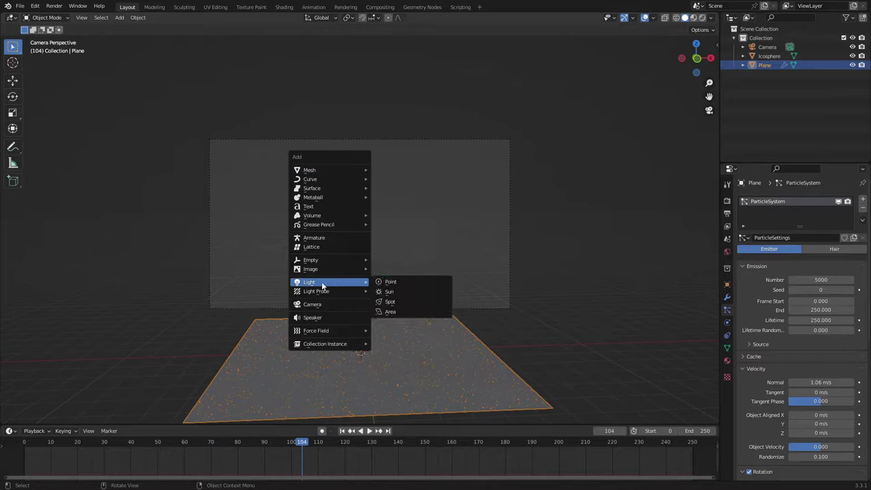
{"action": "left_click", "coordinate": [403, 281]}
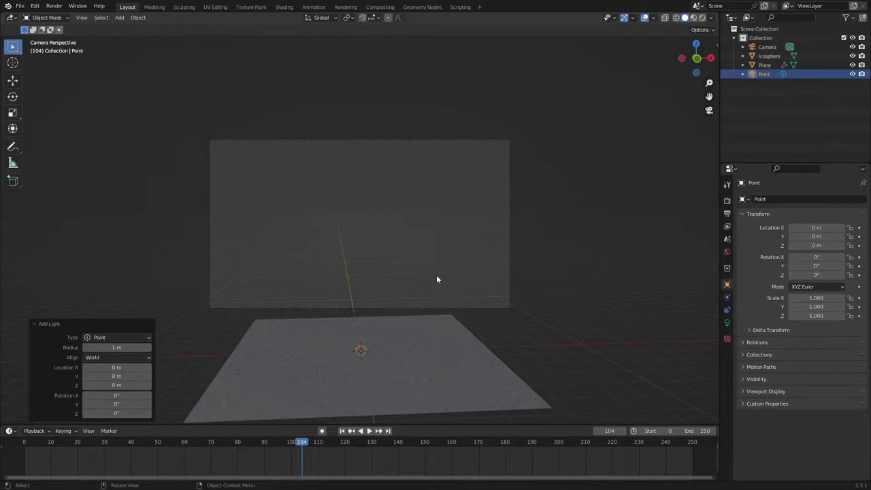
- Raise the point light about 9.78 m along the global Z axis and set its power to 141.2 W
{"action": "key", "text": "g"}
{"action": "key", "text": "z"}
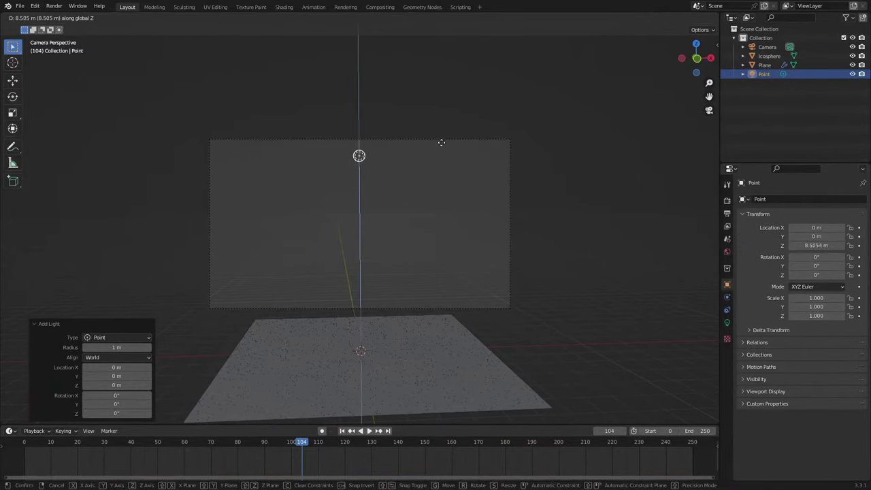
{"action": "left_click", "coordinate": [454, 114]}
{"action": "left_click", "coordinate": [727, 321]}
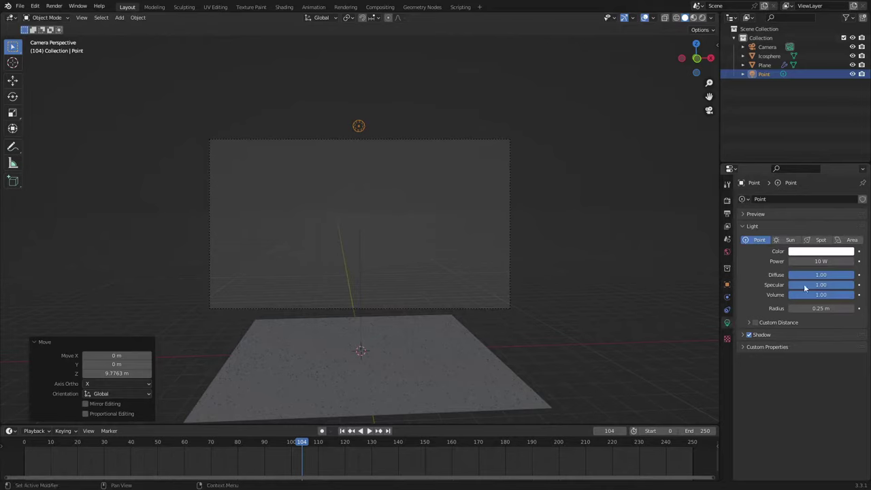
{"action": "left_click_drag", "start_coordinate": [821, 262], "coordinate": [847, 262]}
- Play the particle animation from the start through the camera, stop at frame 164, render that frame and close the render window
{"action": "left_click", "coordinate": [343, 431]}
{"action": "left_click", "coordinate": [369, 430]}
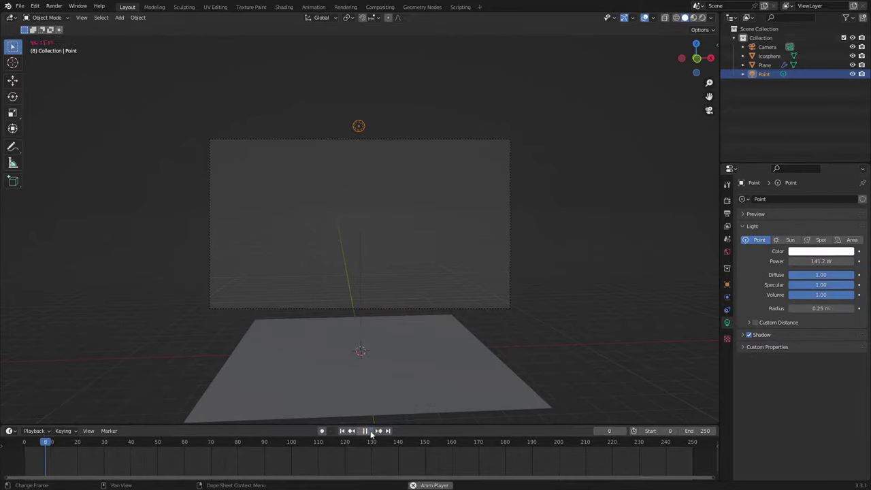
{"action": "scroll", "coordinate": [394, 333], "scroll_direction": "up", "scroll_amount": 4}
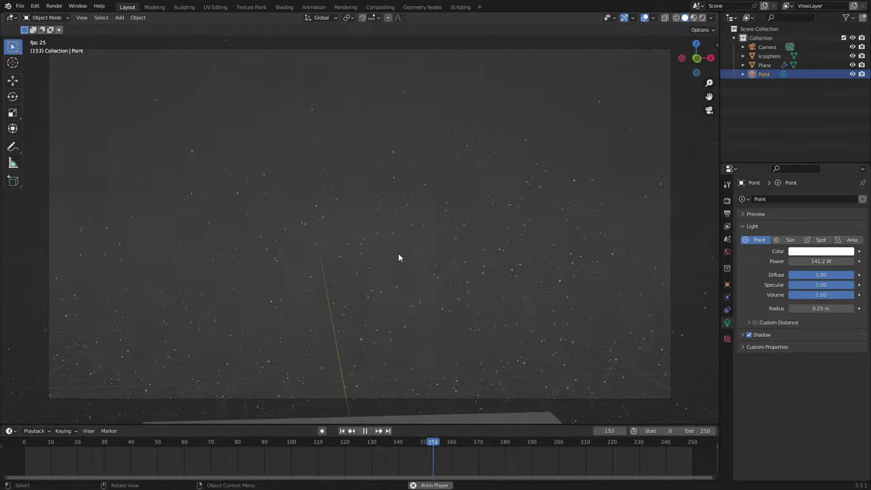
{"action": "key", "text": "space"}
{"action": "left_click", "coordinate": [53, 6]}
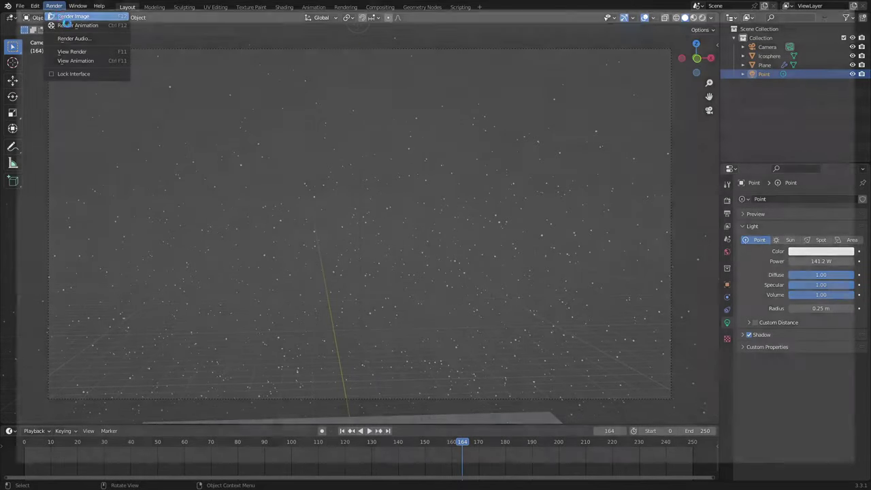
{"action": "left_click", "coordinate": [71, 23]}
{"action": "left_click", "coordinate": [861, 7]}
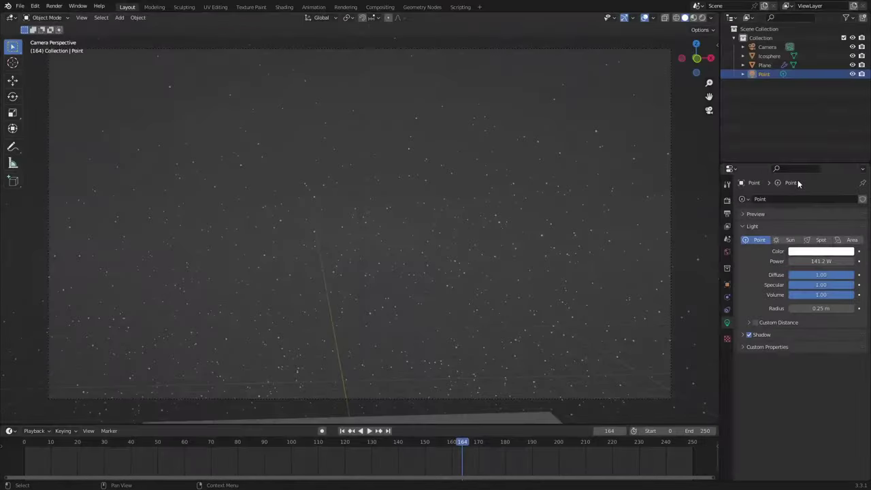
- Set the world background color to pure black with a value of 0
{"action": "left_click", "coordinate": [727, 252]}
{"action": "left_click", "coordinate": [822, 261]}
{"action": "left_click_drag", "start_coordinate": [848, 181], "coordinate": [848, 199]}
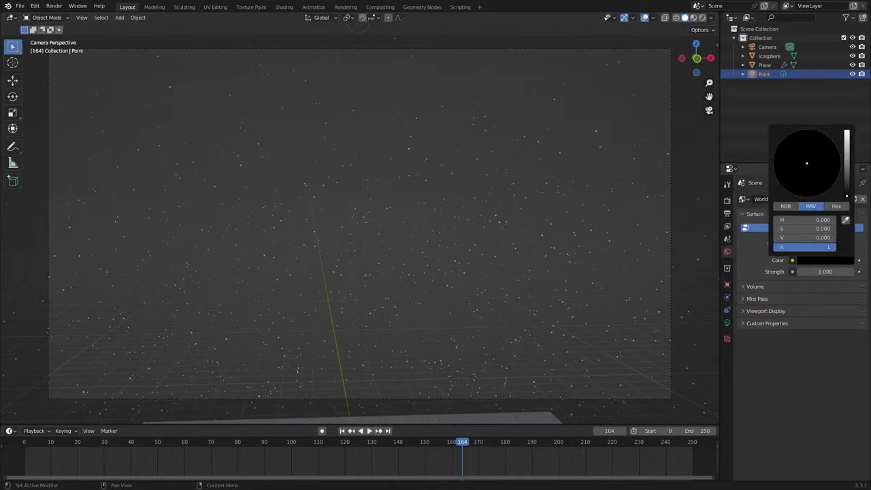
- Render frame 164 against the black background, examine the particles up close and close the render window
{"action": "left_click", "coordinate": [54, 6]}
{"action": "left_click", "coordinate": [72, 23]}
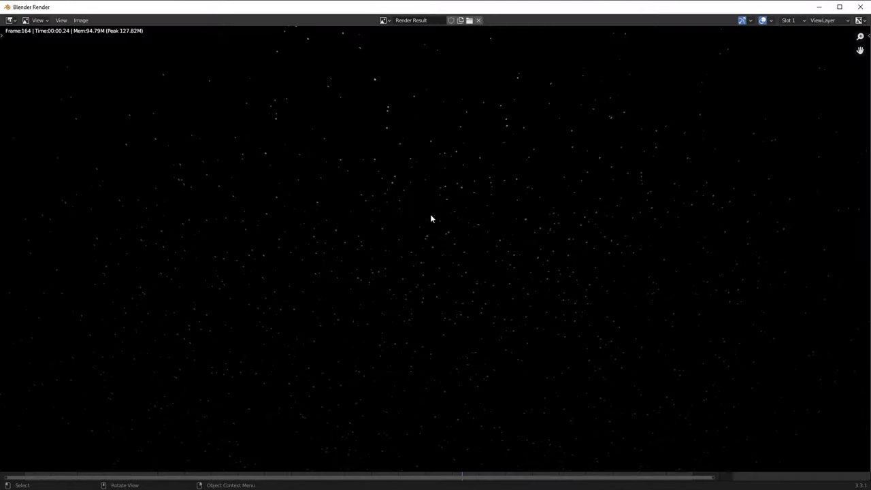
{"action": "scroll", "coordinate": [428, 217], "scroll_direction": "up", "scroll_amount": 1}
{"action": "scroll", "coordinate": [335, 294], "scroll_direction": "up", "scroll_amount": 2}
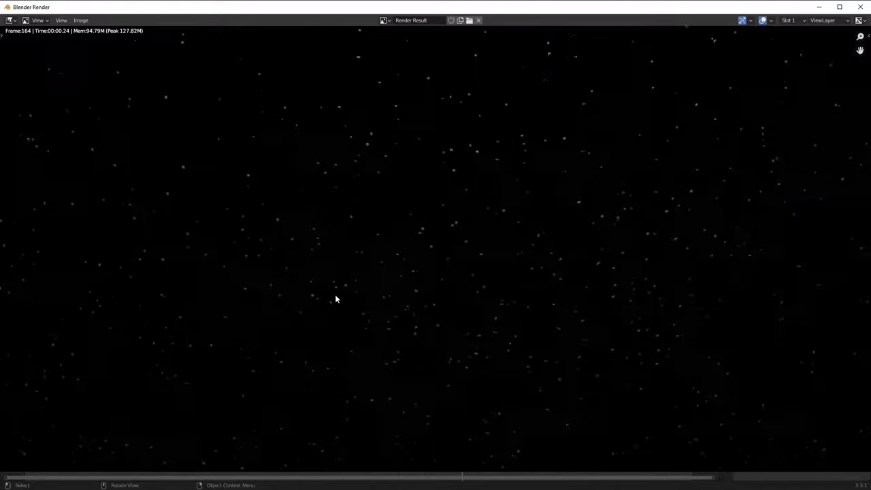
{"action": "scroll", "coordinate": [364, 286], "scroll_direction": "down", "scroll_amount": 2}
{"action": "left_click", "coordinate": [867, 6]}
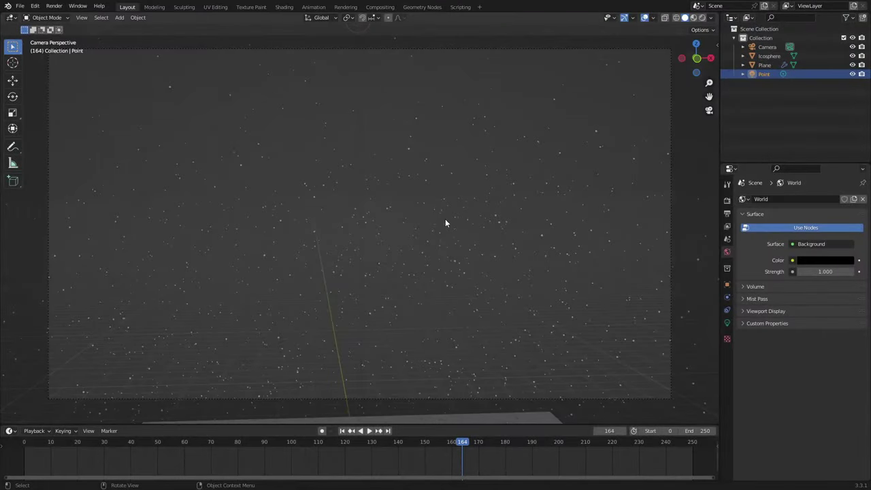
- Duplicate the point light straight down along the global Z axis to just above the center of the plane
{"action": "key", "text": "KP_0"}
{"action": "key", "text": "shift+d"}
{"action": "key", "text": "z"}
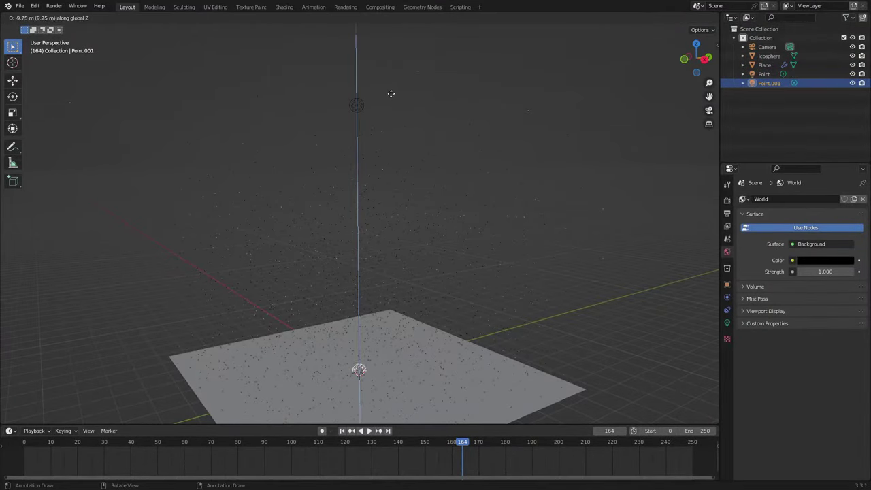
{"action": "left_click", "coordinate": [406, 74]}
{"action": "left_click", "coordinate": [358, 96]}
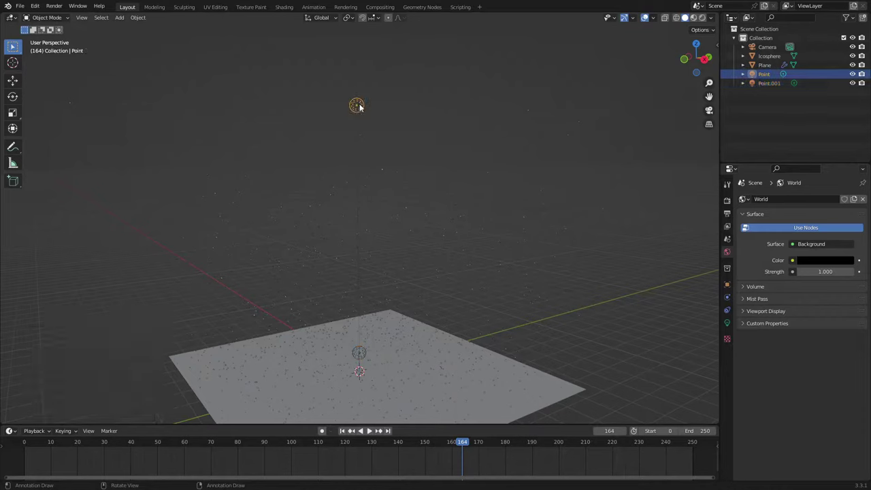
{"action": "key", "text": "shift+d"}
{"action": "left_click", "coordinate": [471, 89]}
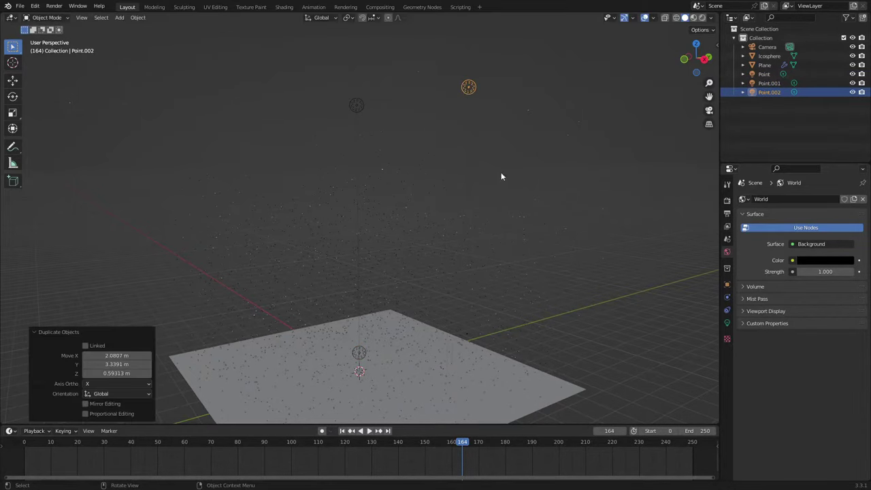
{"action": "key", "text": "Delete"}
- Move the lower point light about 4.72 m along the global Y axis toward the plane's edge
{"action": "left_click", "coordinate": [362, 353]}
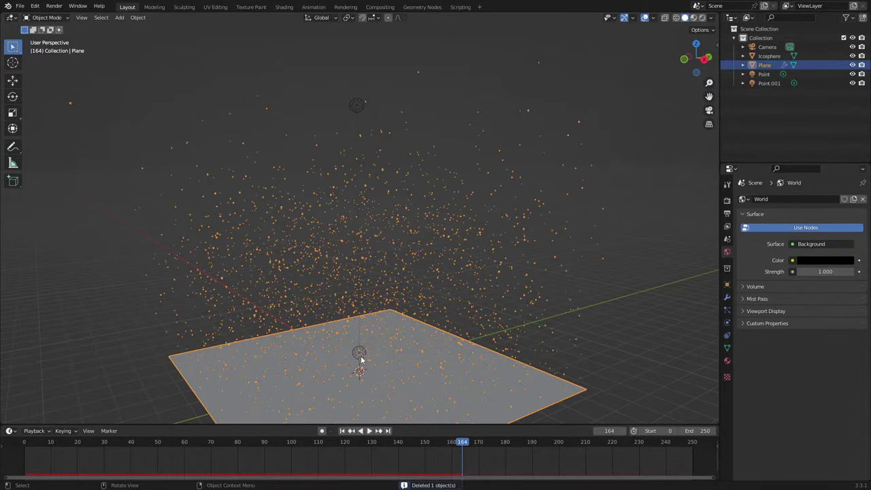
{"action": "left_click", "coordinate": [359, 353]}
{"action": "key", "text": "g"}
{"action": "key", "text": "y"}
{"action": "left_click", "coordinate": [453, 334]}
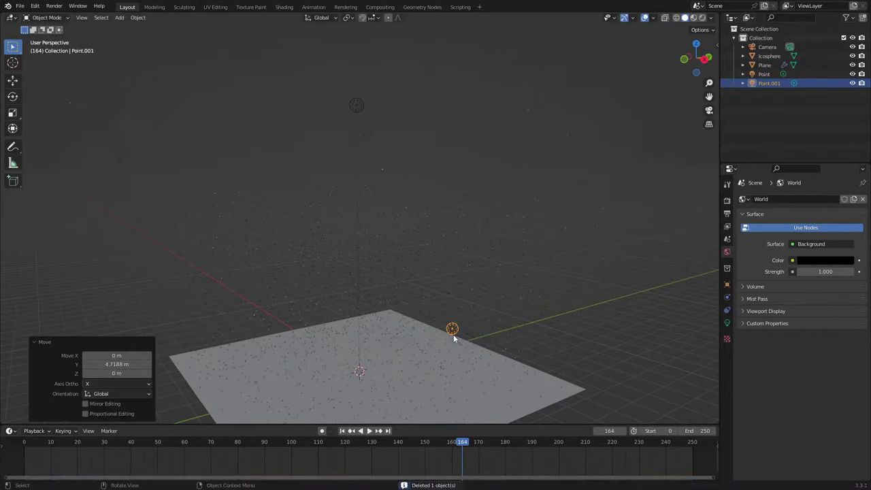
- Lower the duplicated light about 0.27 m along Z in camera view and nudge it about 0.12 m along X
{"action": "key", "text": "KP_0"}
{"action": "key", "text": "g"}
{"action": "key", "text": "z"}
{"action": "left_click", "coordinate": [404, 362]}
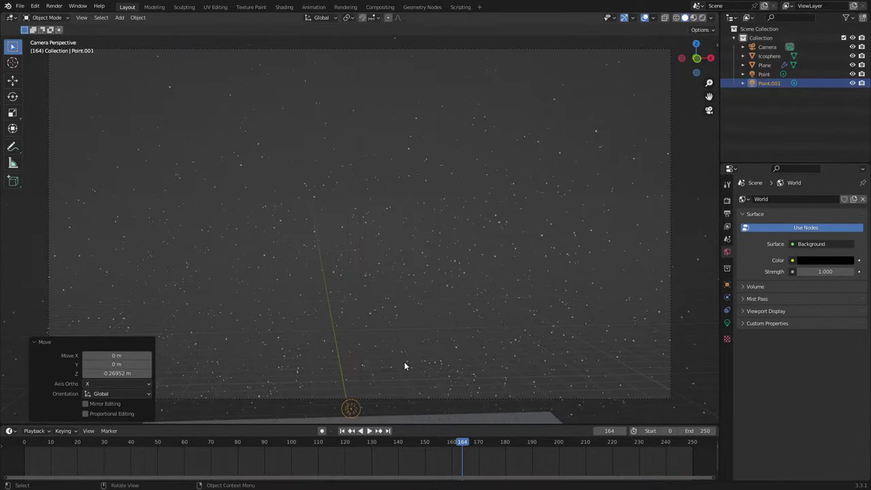
{"action": "key", "text": "g"}
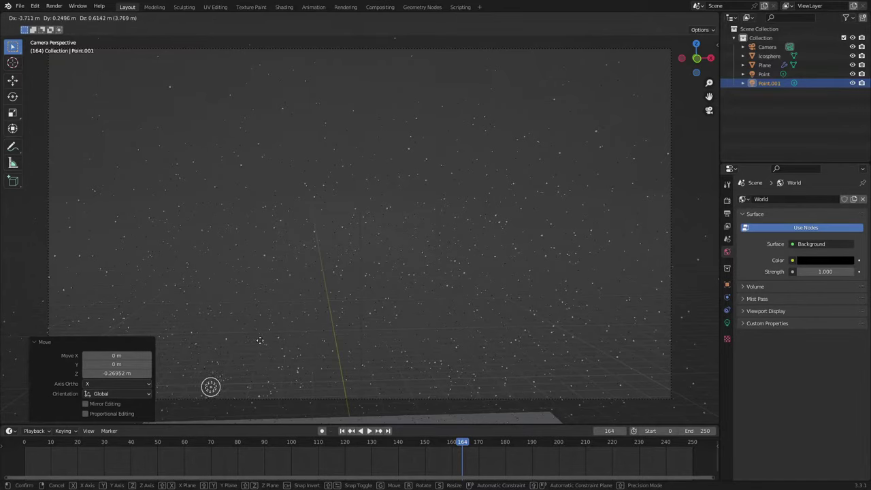
{"action": "left_click", "coordinate": [390, 363]}
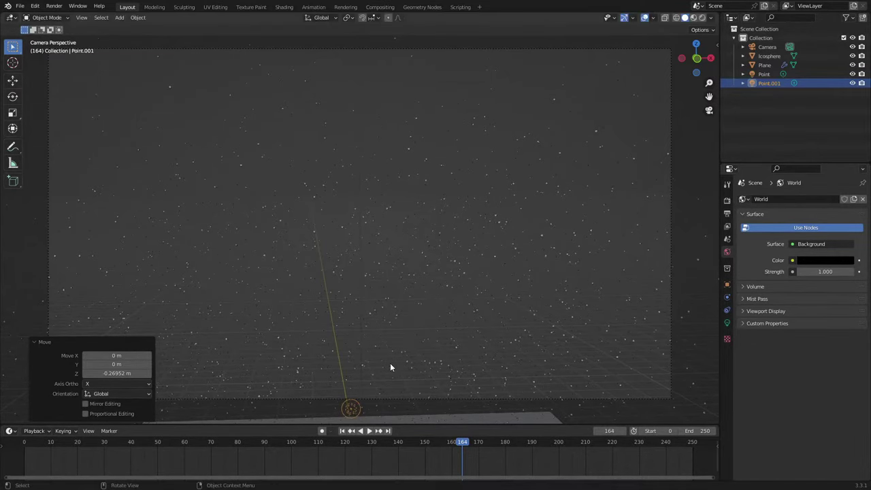
- Render the frame with both point lights, examine the image at different magnifications and close the render window
{"action": "scroll", "coordinate": [395, 359], "scroll_direction": "down", "scroll_amount": 3}
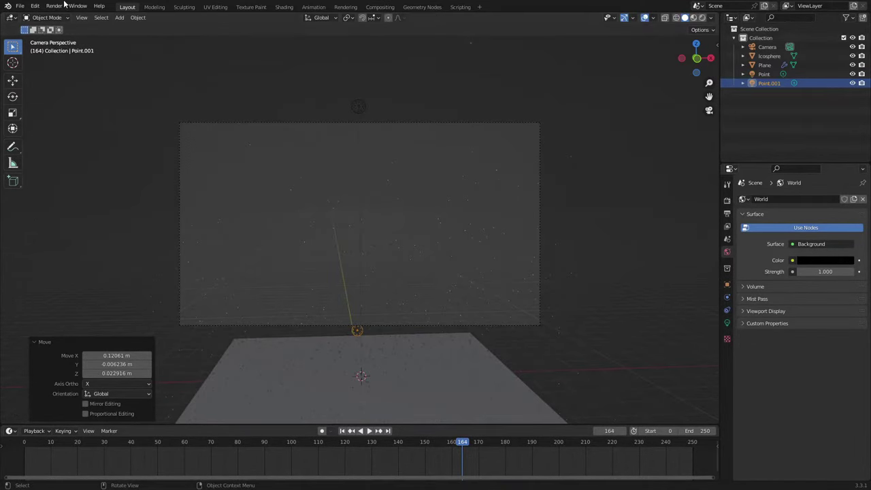
{"action": "left_click", "coordinate": [62, 6]}
{"action": "left_click", "coordinate": [75, 22]}
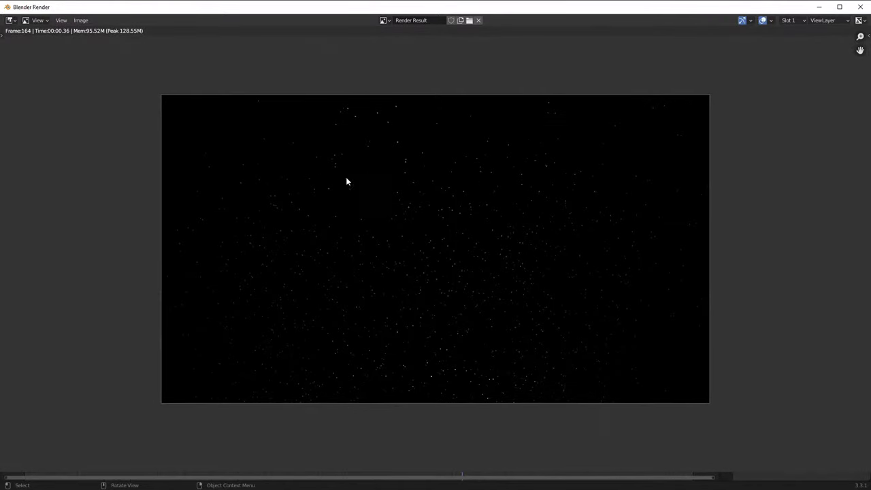
{"action": "scroll", "coordinate": [391, 324], "scroll_direction": "up", "scroll_amount": 3}
{"action": "scroll", "coordinate": [429, 327], "scroll_direction": "down", "scroll_amount": 6}
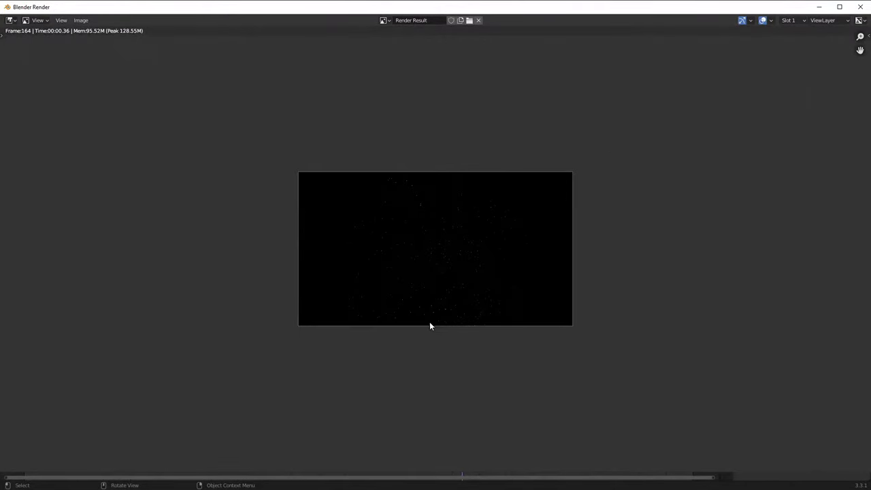
{"action": "scroll", "coordinate": [450, 306], "scroll_direction": "up", "scroll_amount": 3}
{"action": "key", "text": "Escape"}
- Add a Magnetic force field at the world origin
{"action": "middle_click_drag", "start_coordinate": [529, 257], "coordinate": [410, 276]}
{"action": "left_click", "coordinate": [414, 274]}
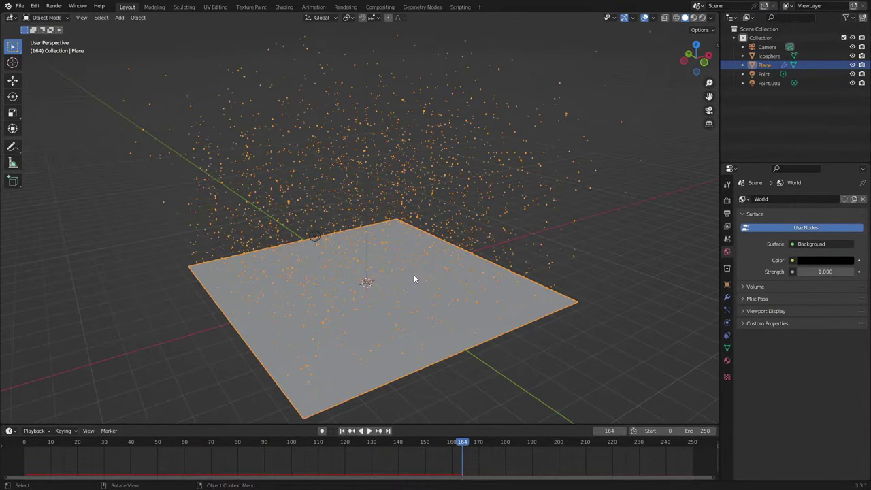
{"action": "key", "text": "shift+a"}
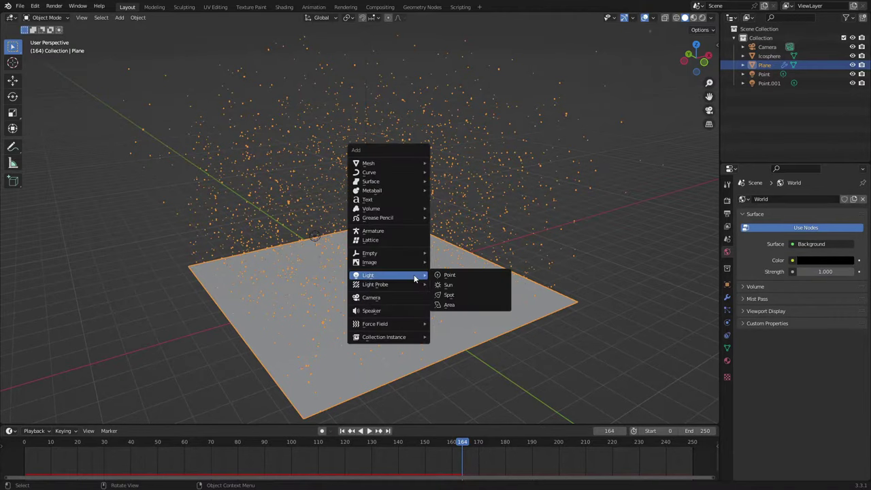
{"action": "mouse_move", "coordinate": [385, 330]}
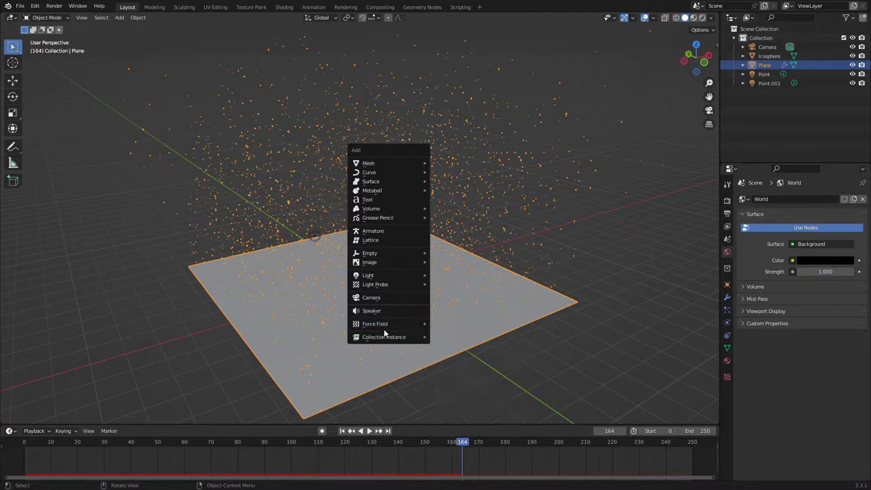
{"action": "mouse_move", "coordinate": [378, 330]}
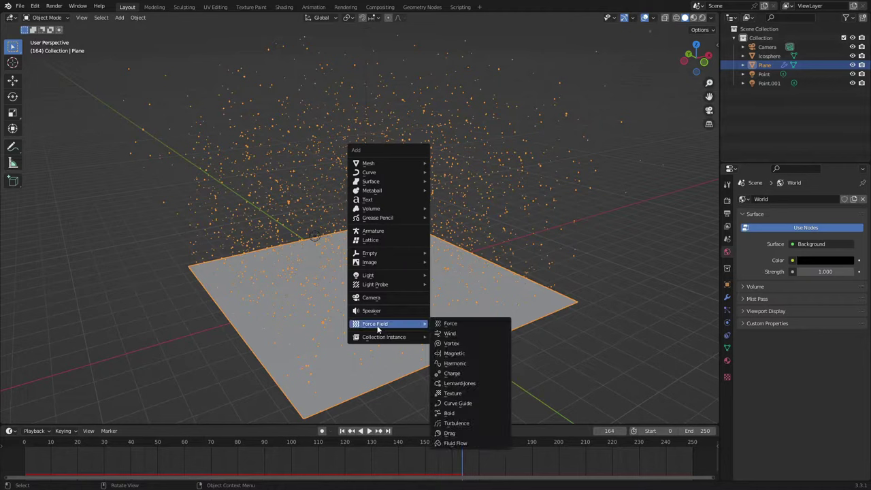
{"action": "left_click", "coordinate": [471, 353]}
- Play the animation from the start and set the magnetic force field's strength to 8.6
{"action": "left_click", "coordinate": [342, 431]}
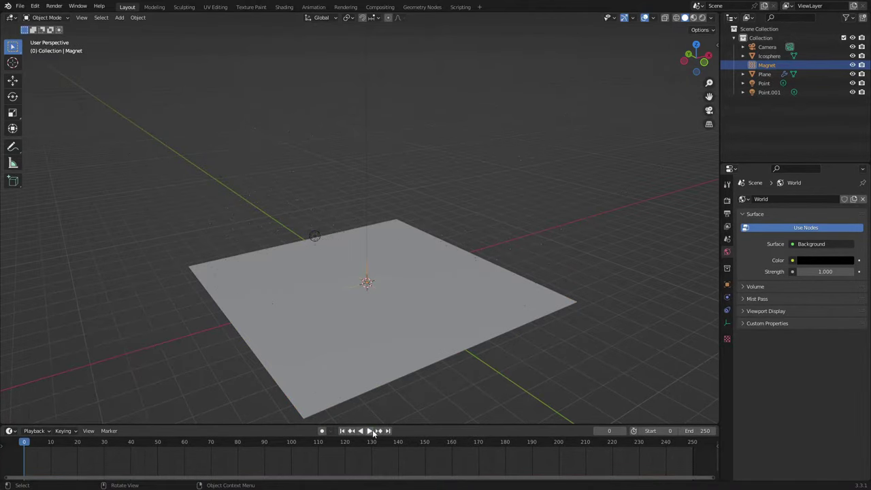
{"action": "middle_click_drag", "start_coordinate": [417, 334], "coordinate": [580, 300]}
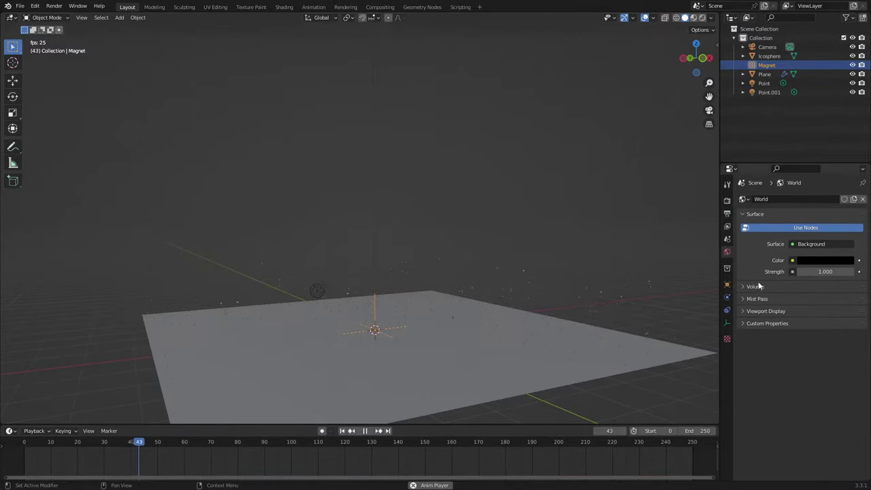
{"action": "left_click", "coordinate": [727, 310]}
{"action": "left_click", "coordinate": [727, 298]}
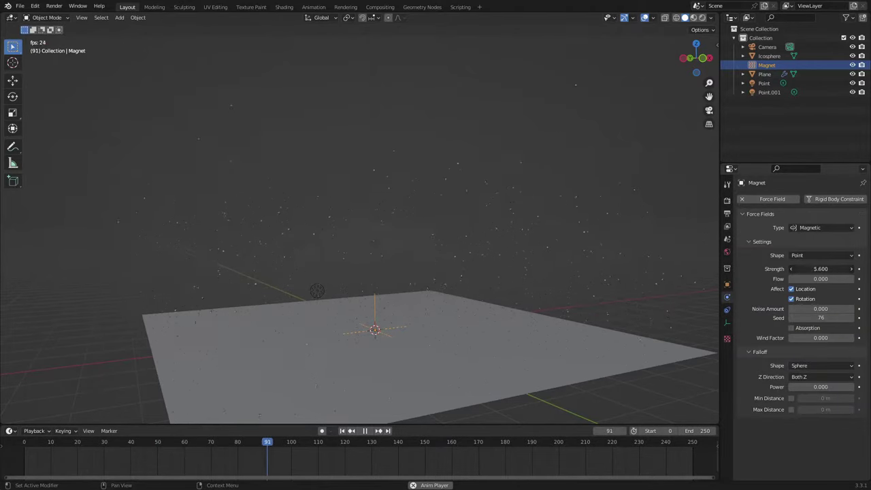
{"action": "left_click_drag", "start_coordinate": [821, 269], "coordinate": [818, 268]}
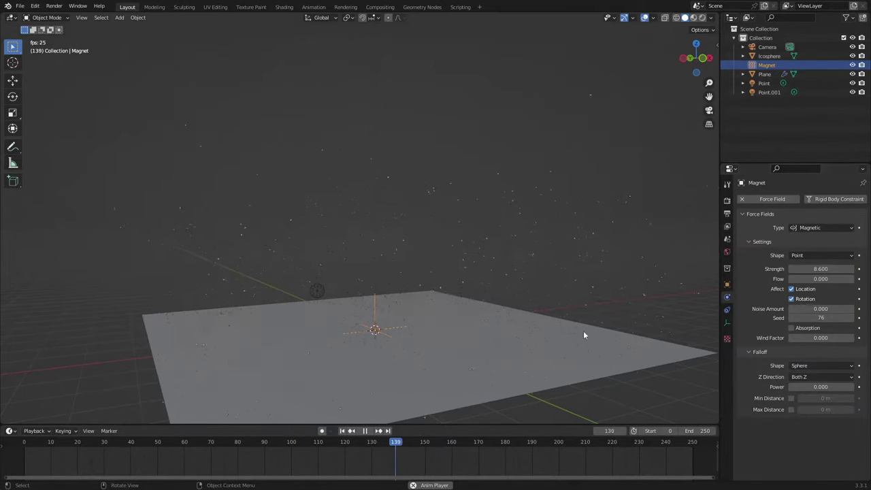
- Try a different strength for the magnetic force field during playback and delete the force field
{"action": "middle_click_drag", "start_coordinate": [471, 324], "coordinate": [410, 286]}
{"action": "left_click_drag", "start_coordinate": [821, 269], "coordinate": [786, 269]}
{"action": "scroll", "coordinate": [427, 341], "scroll_direction": "down", "scroll_amount": 5}
{"action": "middle_click_drag", "start_coordinate": [427, 345], "coordinate": [446, 312]}
{"action": "key", "text": "Delete"}
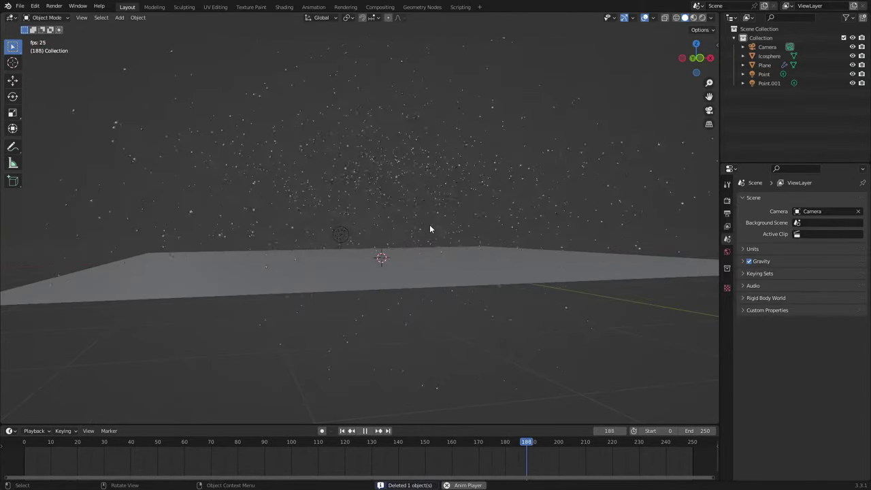
- Add a Vortex force field at the world origin
{"action": "key", "text": "shift+a"}
{"action": "mouse_move", "coordinate": [429, 225]}
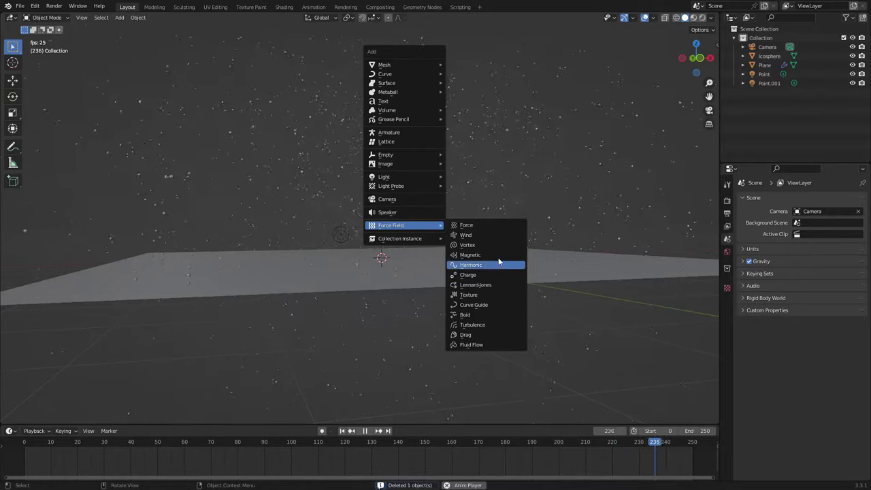
{"action": "left_click", "coordinate": [501, 245]}
{"action": "middle_click_drag", "start_coordinate": [496, 250], "coordinate": [498, 256]}
- Set the vortex force field's strength to 3.8 and examine the swirling particles during playback from the start
{"action": "left_click", "coordinate": [343, 431]}
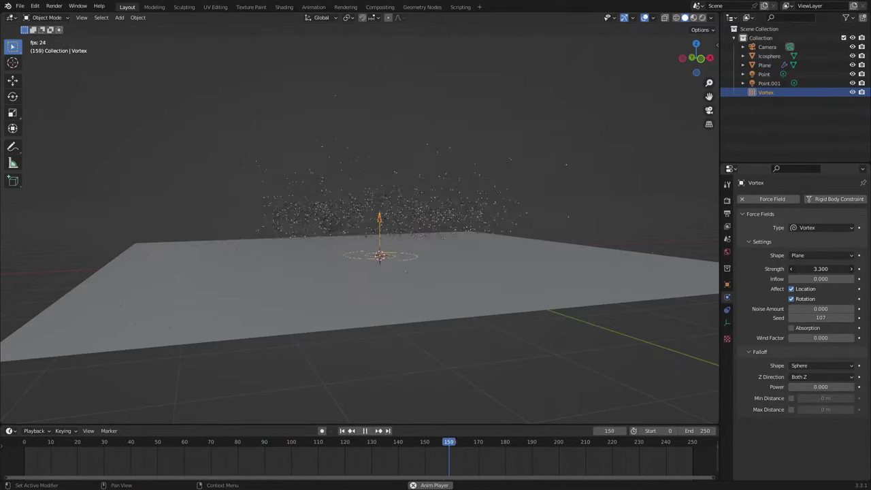
{"action": "left_click_drag", "start_coordinate": [822, 268], "coordinate": [823, 269]}
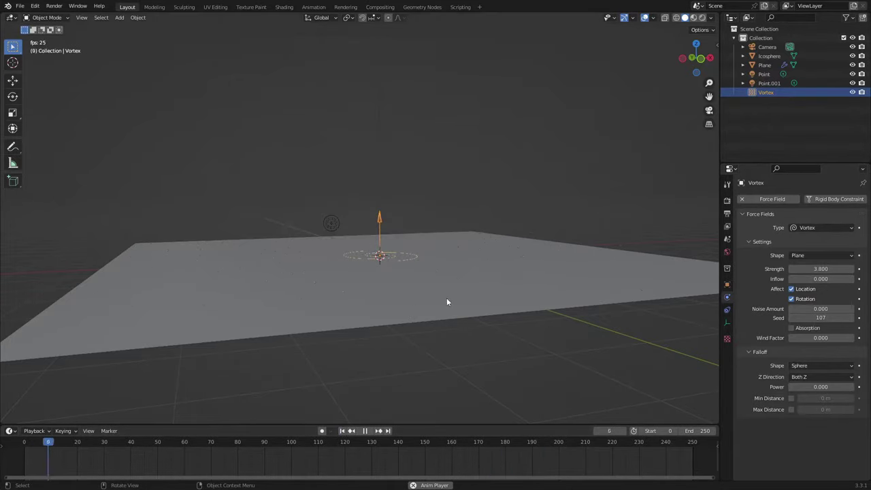
{"action": "middle_click_drag", "start_coordinate": [446, 297], "coordinate": [456, 259]}
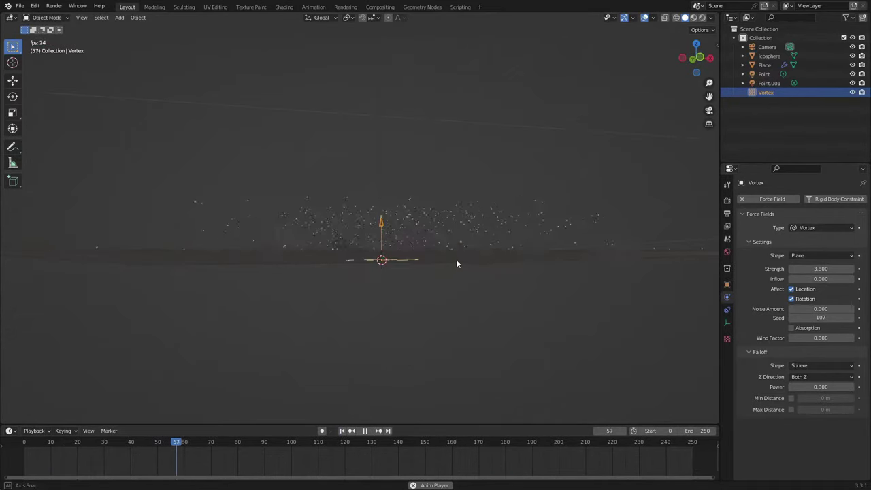
{"action": "middle_click_drag", "start_coordinate": [405, 231], "coordinate": [409, 202]}
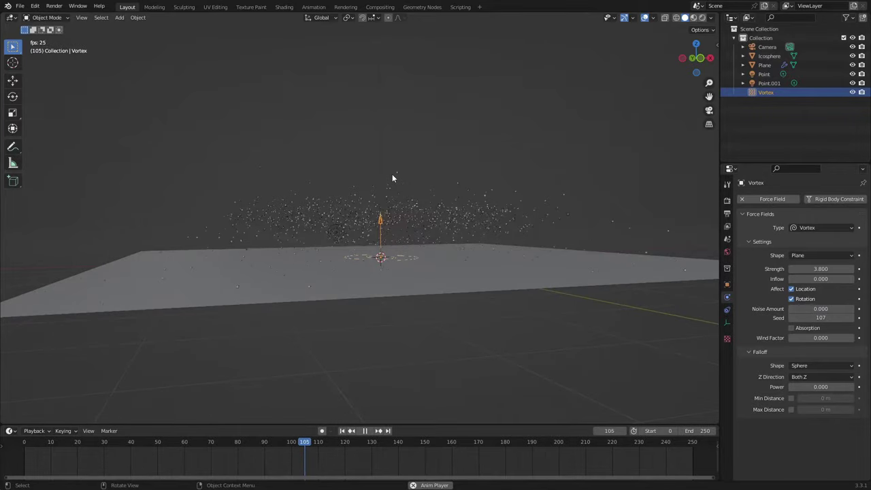
- Add a Wind force field at the world origin
{"action": "key", "text": "shift+a"}
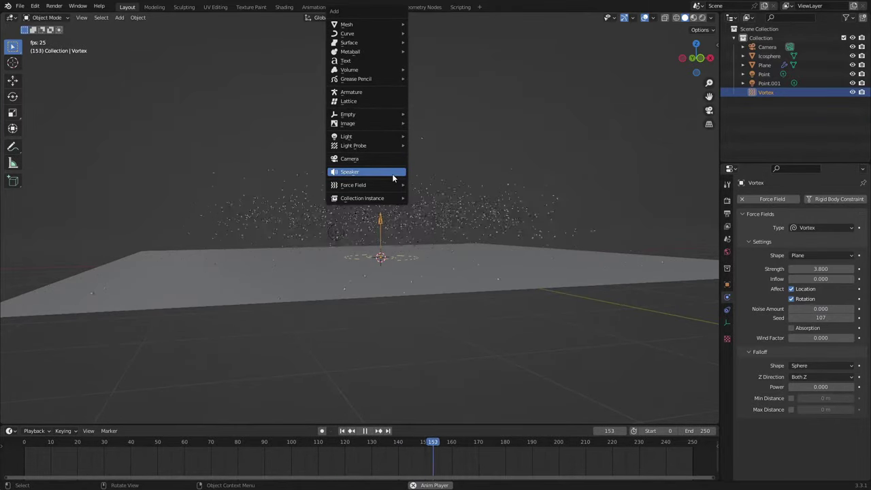
{"action": "mouse_move", "coordinate": [385, 184]}
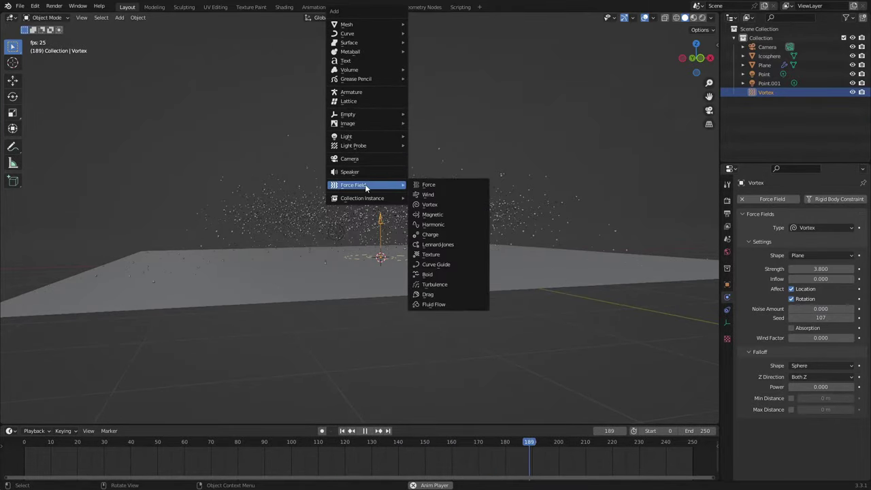
{"action": "left_click", "coordinate": [441, 196]}
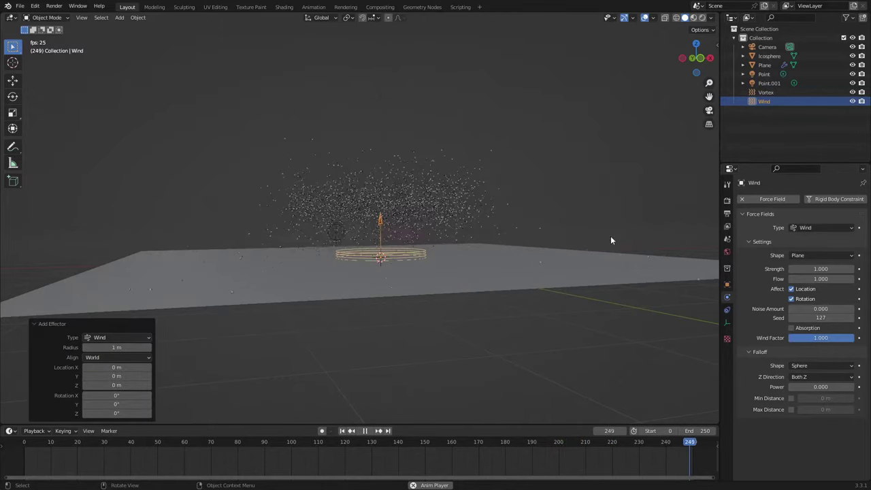
- Set the wind force field's strength to 4.2 and examine the rising particles during playback from the start
{"action": "mouse_move", "coordinate": [816, 269]}
{"action": "left_mouse_down"}
{"action": "mouse_move", "coordinate": [844, 269]}
{"action": "mouse_move", "coordinate": [824, 269]}
{"action": "left_mouse_up"}
{"action": "scroll", "coordinate": [490, 215], "scroll_direction": "down", "scroll_amount": 2}
{"action": "middle_click_drag", "start_coordinate": [465, 197], "coordinate": [397, 327]}
{"action": "left_click", "coordinate": [343, 432]}
{"action": "middle_click_drag", "start_coordinate": [390, 297], "coordinate": [408, 276]}
{"action": "scroll", "coordinate": [398, 276], "scroll_direction": "up", "scroll_amount": 2}
{"action": "middle_click_drag", "start_coordinate": [553, 124], "coordinate": [473, 215], "text": "shift"}
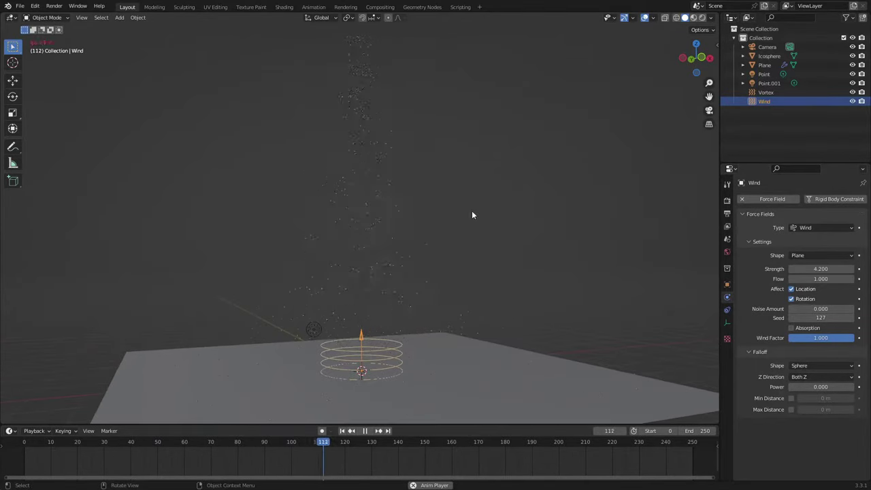
- Render frame 120 through the camera to check the wind effect, and close the render window
{"action": "middle_click_drag", "start_coordinate": [436, 300], "coordinate": [387, 275]}
{"action": "key", "text": "KP_0"}
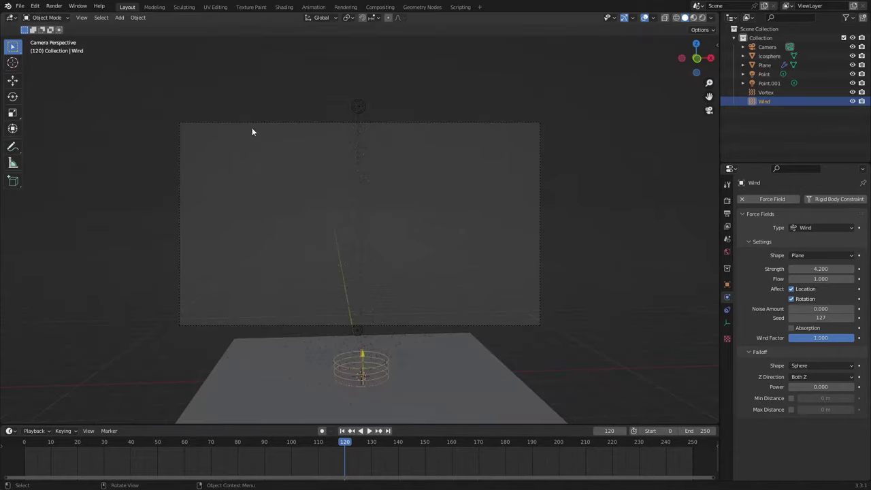
{"action": "left_click", "coordinate": [53, 6]}
{"action": "left_click", "coordinate": [72, 16]}
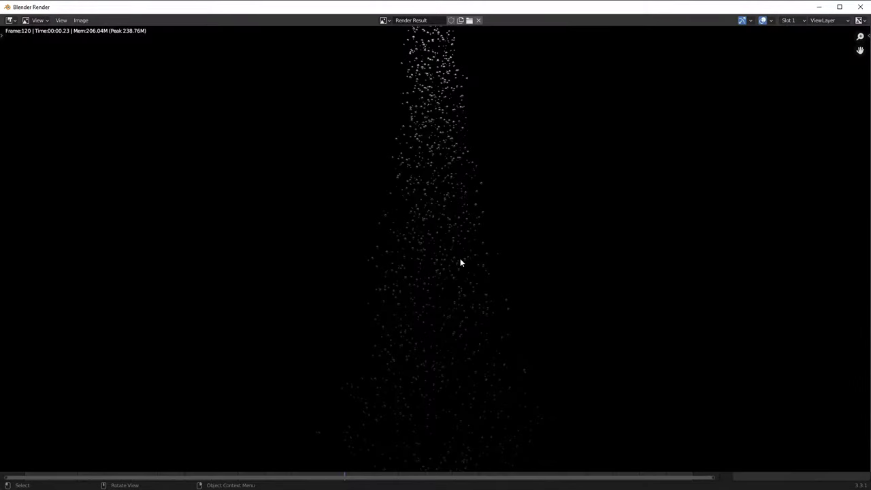
{"action": "left_click", "coordinate": [860, 7]}
- Try a wind strength of 10.3 during playback and delete the wind force field
{"action": "key", "text": "KP_0"}
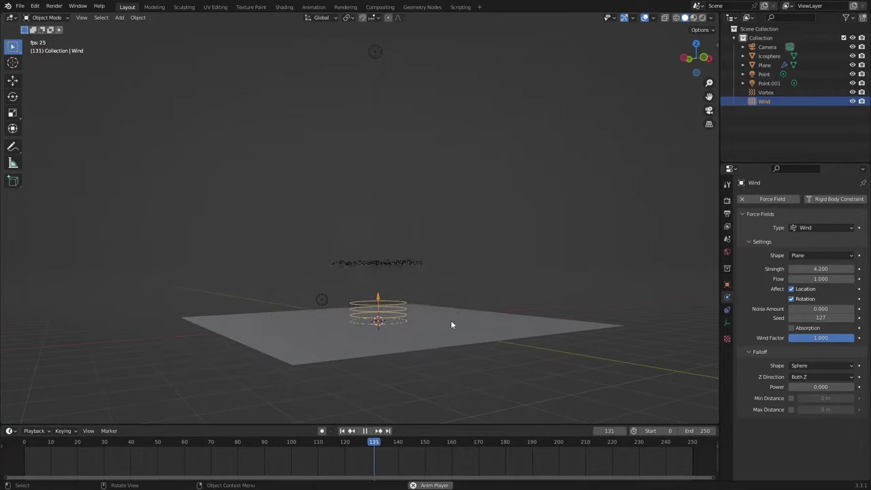
{"action": "left_click_drag", "start_coordinate": [801, 270], "coordinate": [829, 269]}
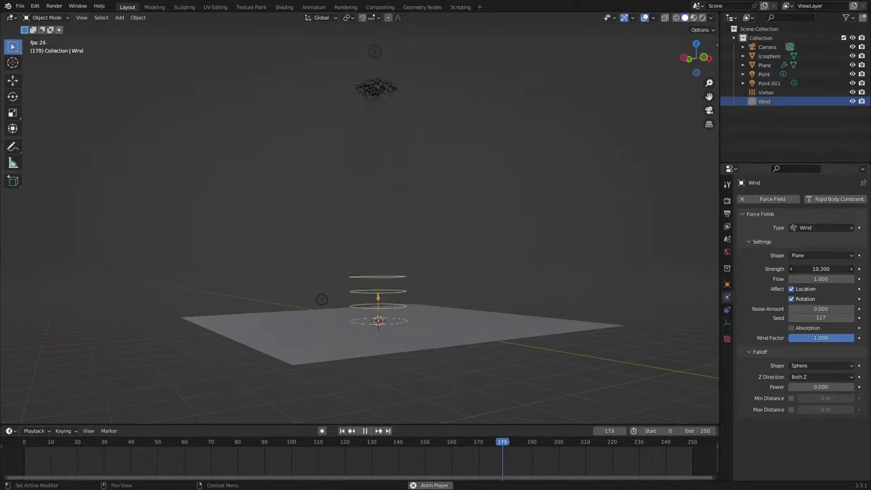
{"action": "key", "text": "Delete"}
- Set the vortex force field's strength to 0.2 and replay the animation from the start
{"action": "middle_click_drag", "start_coordinate": [413, 248], "coordinate": [397, 272]}
{"action": "left_click", "coordinate": [399, 286]}
{"action": "middle_click_drag", "start_coordinate": [402, 315], "coordinate": [443, 290]}
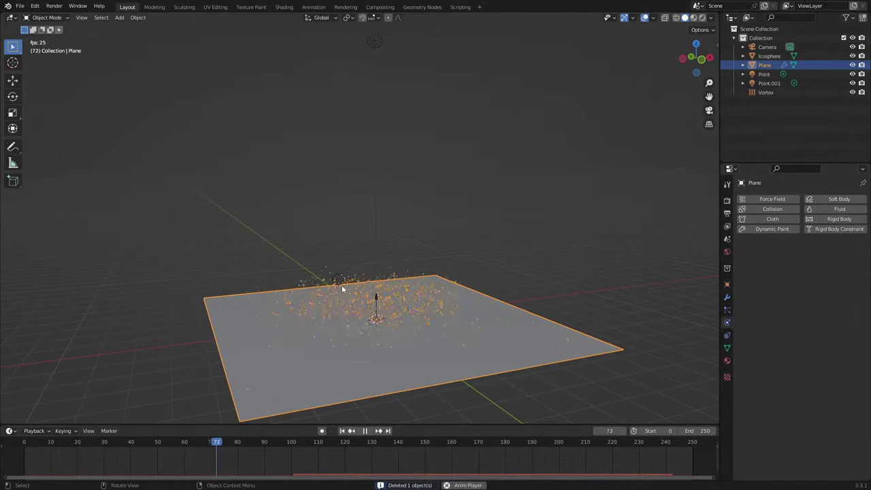
{"action": "middle_click_drag", "start_coordinate": [379, 311], "coordinate": [380, 326]}
{"action": "left_click", "coordinate": [390, 320]}
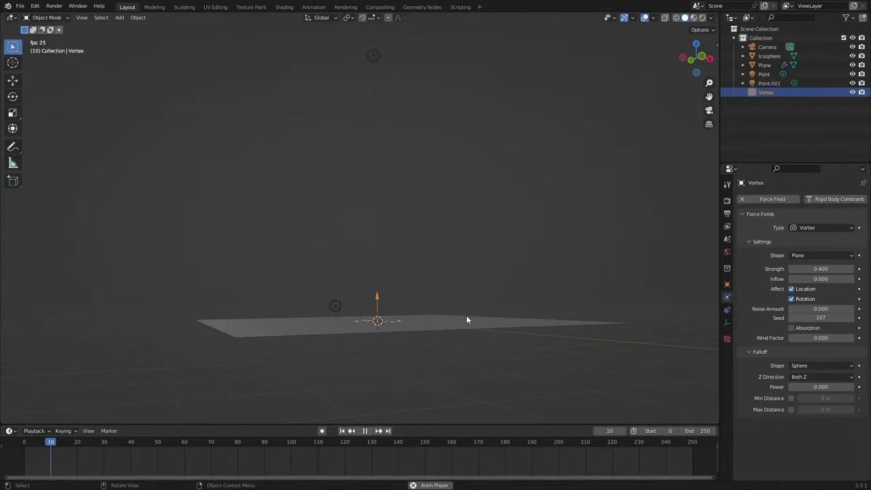
{"action": "middle_click_drag", "start_coordinate": [467, 320], "coordinate": [459, 408]}
{"action": "left_click_drag", "start_coordinate": [795, 270], "coordinate": [792, 270]}
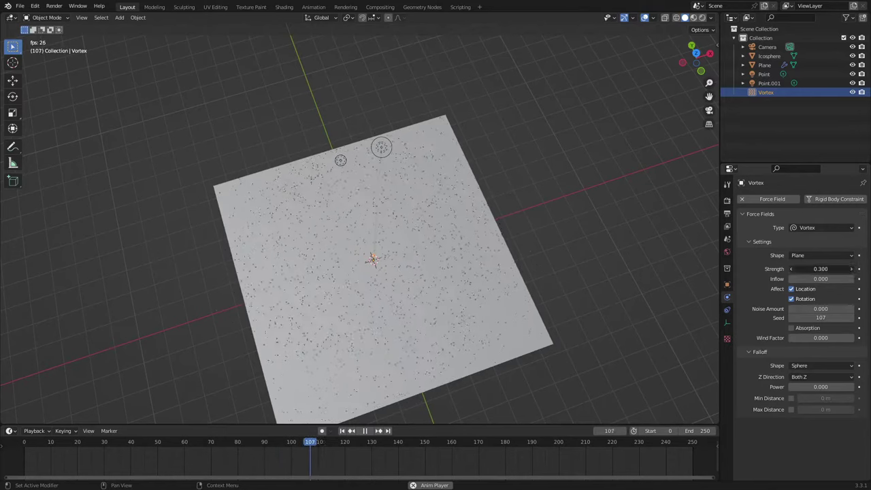
{"action": "left_click", "coordinate": [342, 430]}
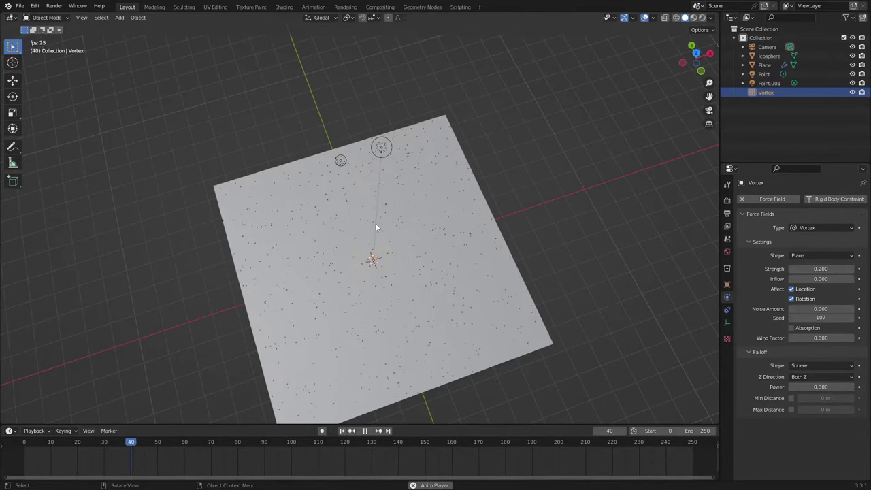
- Add a Turbulence force field at the world origin
{"action": "middle_click_drag", "start_coordinate": [376, 227], "coordinate": [404, 236]}
{"action": "scroll", "coordinate": [407, 235], "scroll_direction": "up", "scroll_amount": 4}
{"action": "key", "text": "shift+a"}
{"action": "mouse_move", "coordinate": [406, 236]}
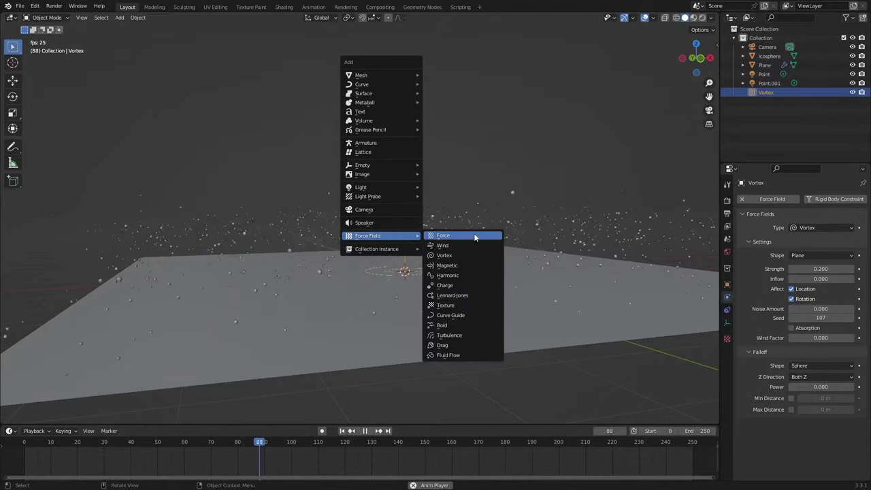
{"action": "left_click", "coordinate": [479, 337]}
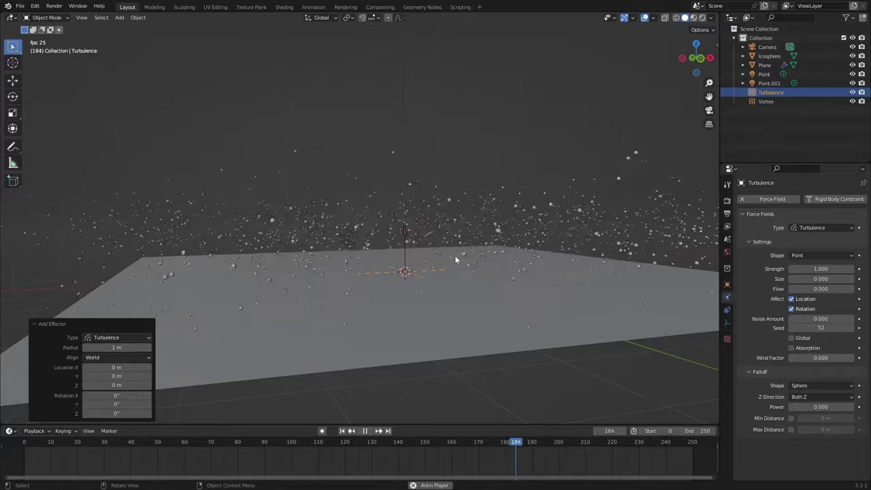
- Move the turbulence field about -1.25 m in X, 0.41 m in Y and 1.2 m in Z, and set its strength to 5.3
{"action": "key", "text": "g"}
{"action": "left_click", "coordinate": [398, 196]}
{"action": "middle_click_drag", "start_coordinate": [398, 196], "coordinate": [431, 226]}
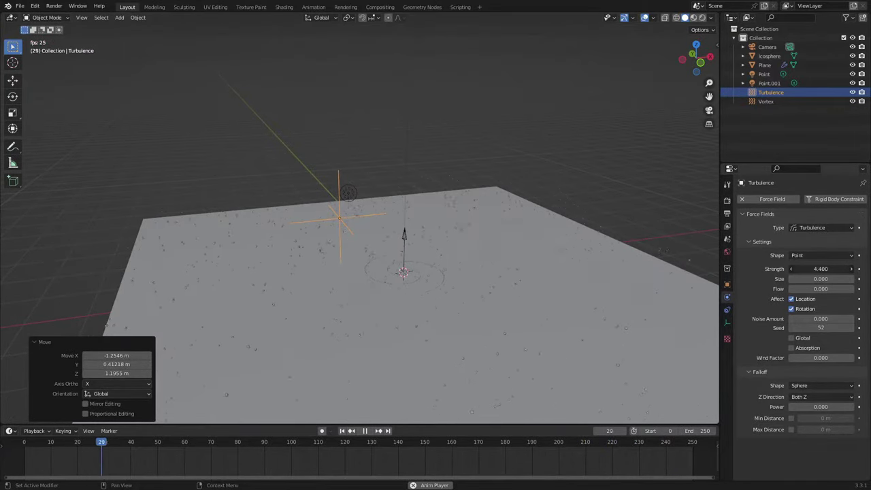
{"action": "middle_click_drag", "start_coordinate": [607, 264], "coordinate": [610, 235]}
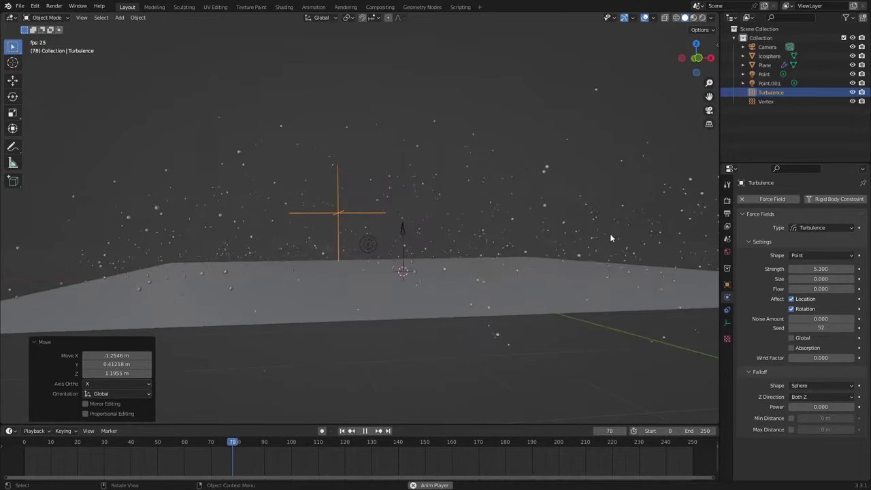
{"action": "scroll", "coordinate": [550, 261], "scroll_direction": "down", "scroll_amount": 1}
{"action": "middle_click_drag", "start_coordinate": [550, 263], "coordinate": [439, 225]}
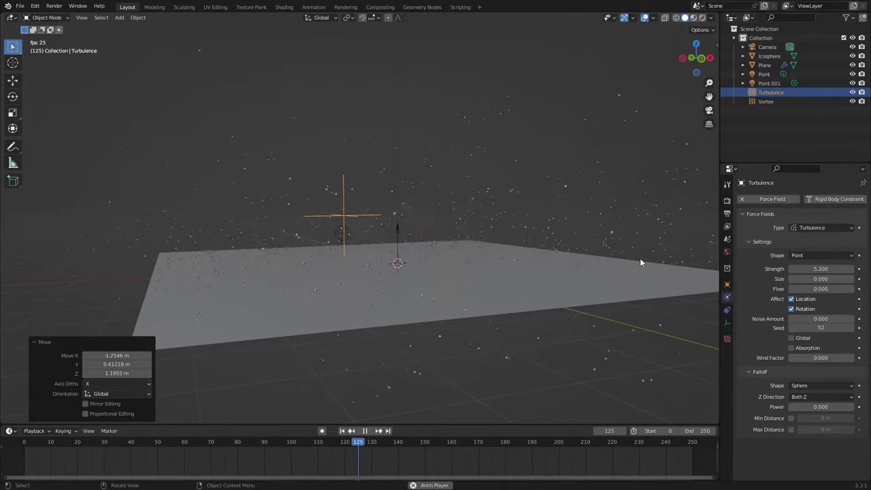
{"action": "middle_click_drag", "start_coordinate": [624, 247], "coordinate": [584, 236]}
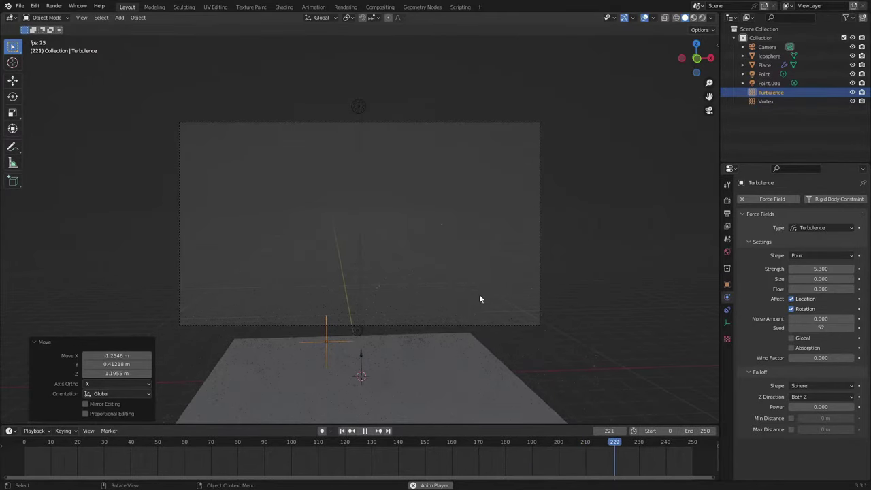
- Move the camera about 0.41 m in X and -4.55 m in Y in view orientation while looking through it
{"action": "left_click", "coordinate": [513, 322]}
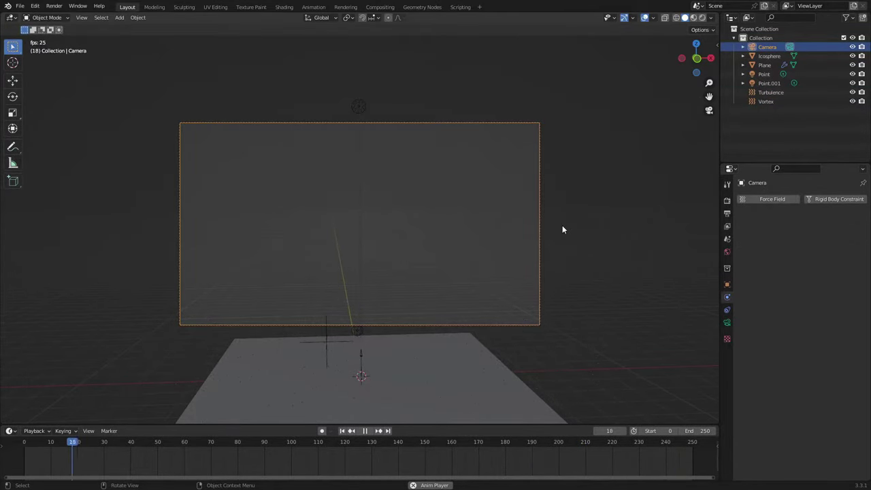
{"action": "key", "text": "g"}
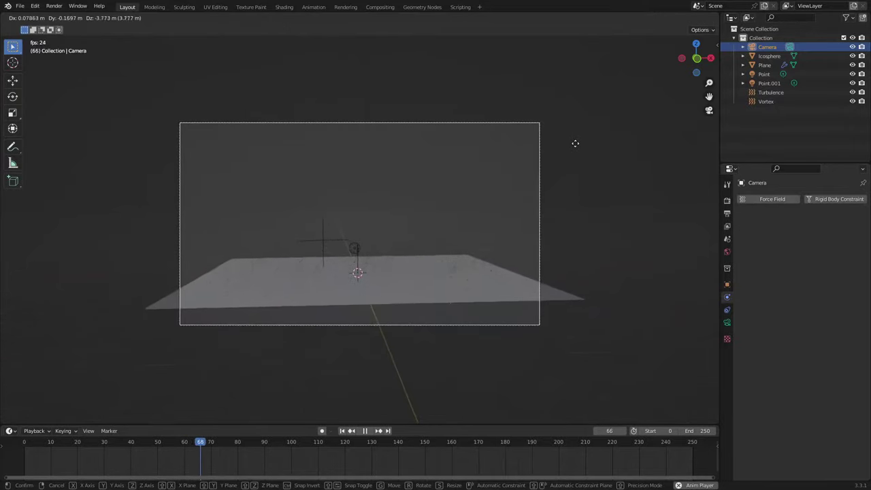
{"action": "left_click", "coordinate": [601, 203]}
- Rotate the camera about 8.2° around global X, -2.2° around Y and 2.4° around Z
{"action": "key", "text": "r"}
{"action": "key", "text": "x"}
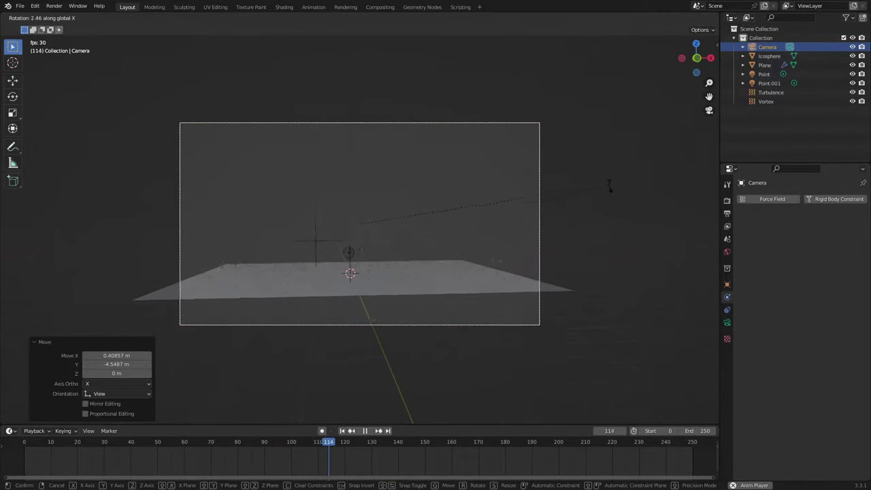
{"action": "key", "text": "y"}
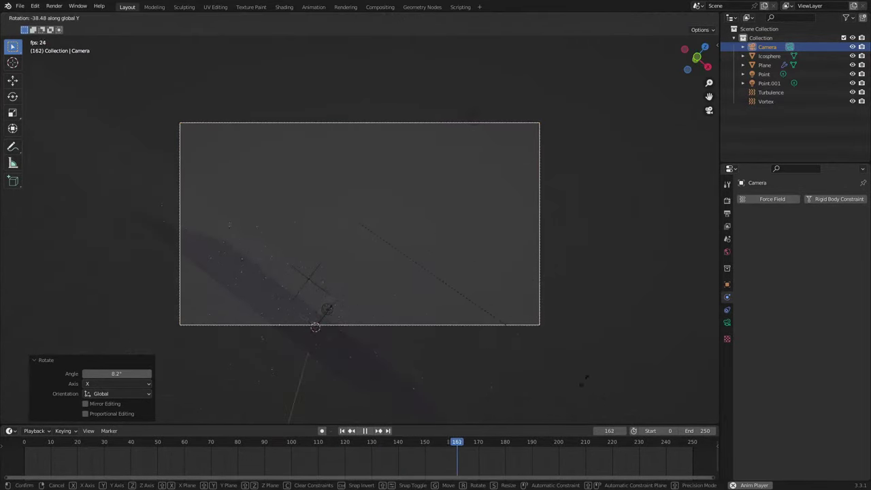
{"action": "left_click", "coordinate": [594, 217]}
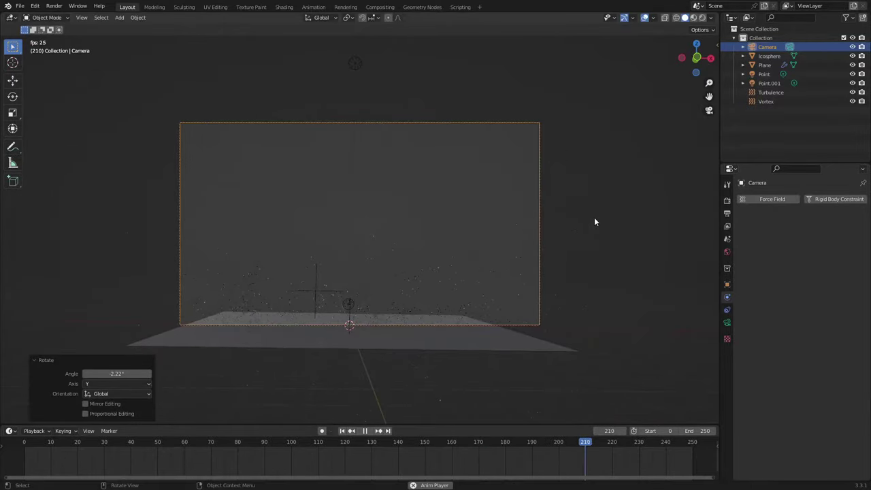
{"action": "key", "text": "r"}
{"action": "key", "text": "z"}
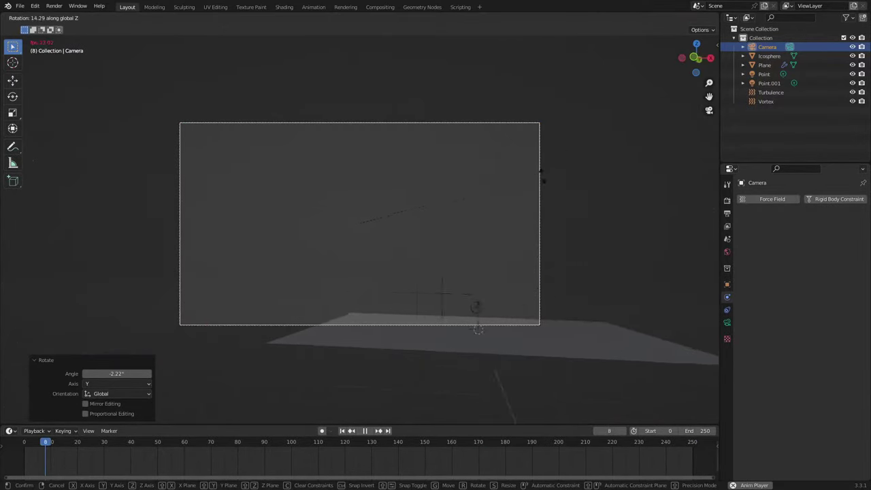
{"action": "left_click", "coordinate": [532, 215]}
- Raise the camera about 0.7 m along Z and shift it about 0.32 m in X and 0.09 m in Y in view orientation
{"action": "key", "text": "g"}
{"action": "key", "text": "z"}
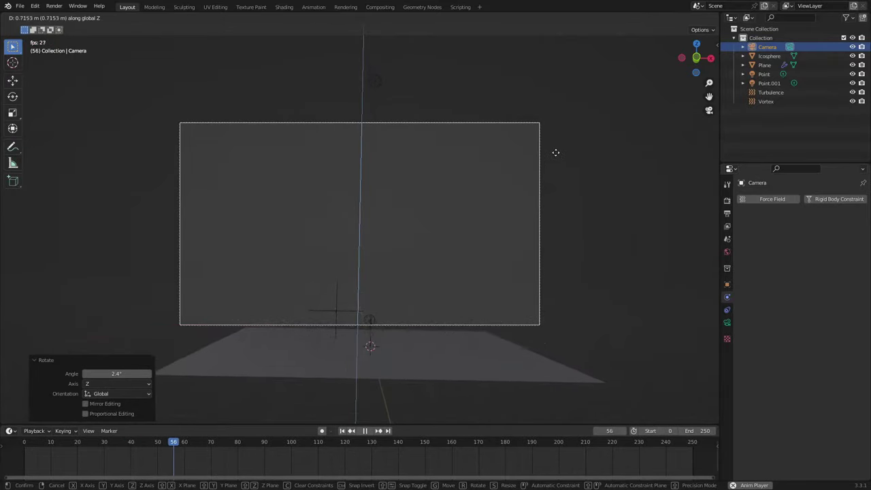
{"action": "left_click", "coordinate": [558, 151]}
{"action": "key", "text": "g"}
{"action": "left_click", "coordinate": [581, 146]}
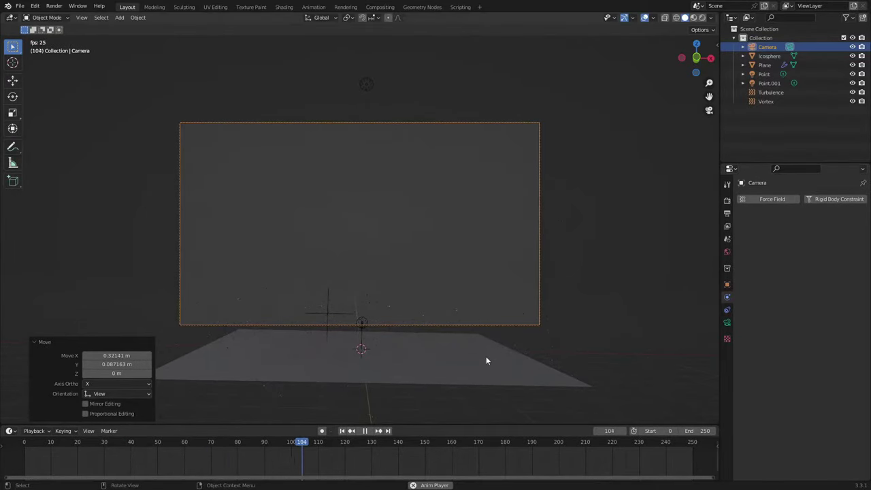
- Scale the emitter plane about 1.5 times along X and lower it about 0.1 m below the camera frame
{"action": "left_click", "coordinate": [486, 356]}
{"action": "key", "text": "g"}
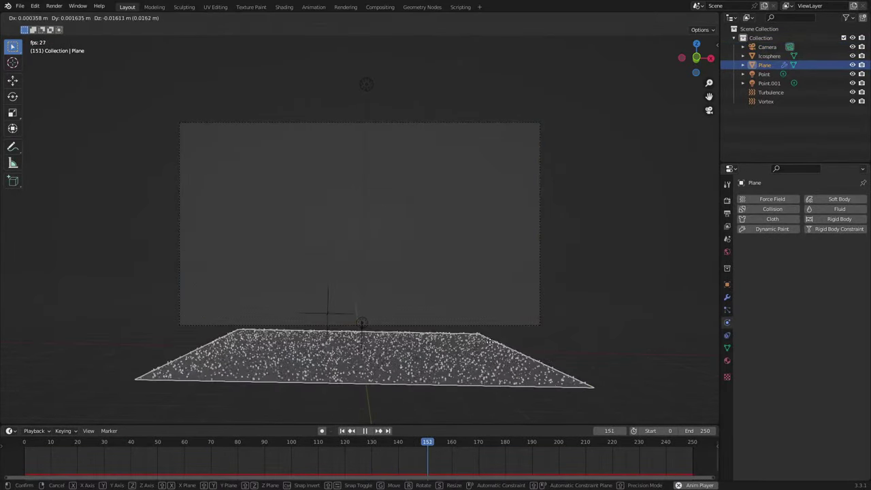
{"action": "left_click", "coordinate": [488, 340]}
{"action": "key", "text": "s"}
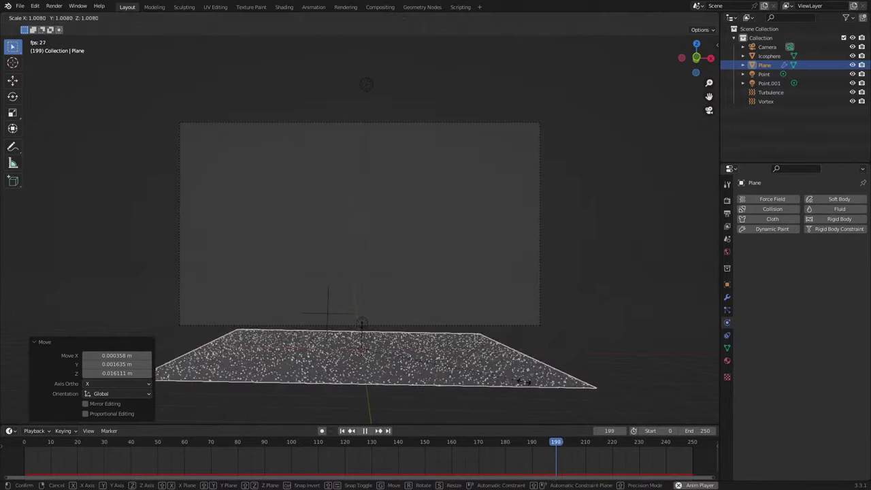
{"action": "key", "text": "x"}
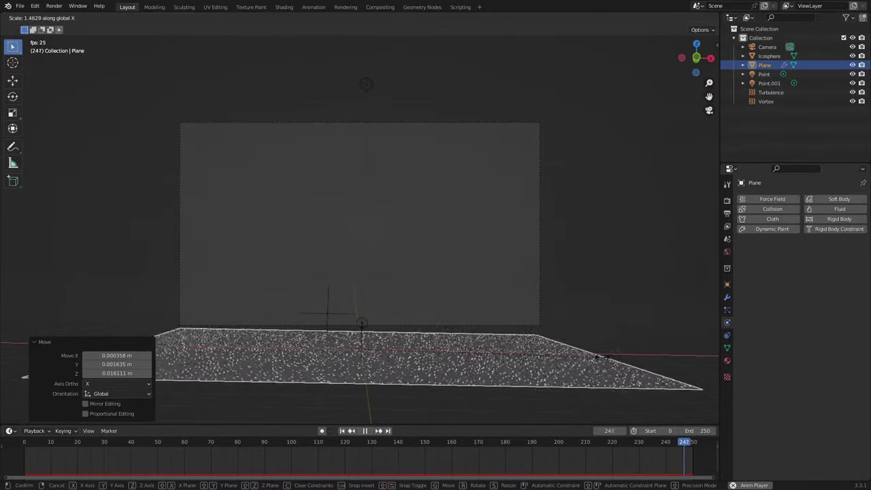
{"action": "left_click", "coordinate": [599, 360]}
{"action": "key", "text": "g"}
{"action": "left_click", "coordinate": [528, 343]}
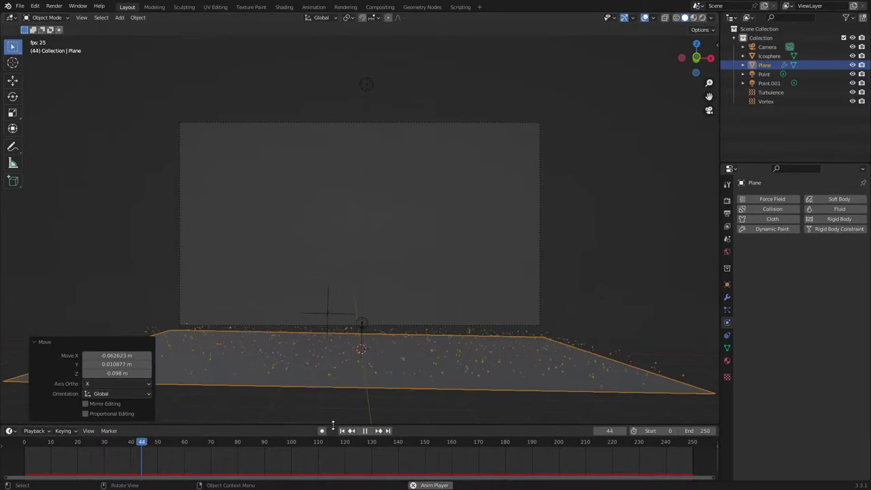
- Replay the particle animation from the start in camera view, examine it up close and stop playback
{"action": "left_click", "coordinate": [342, 431]}
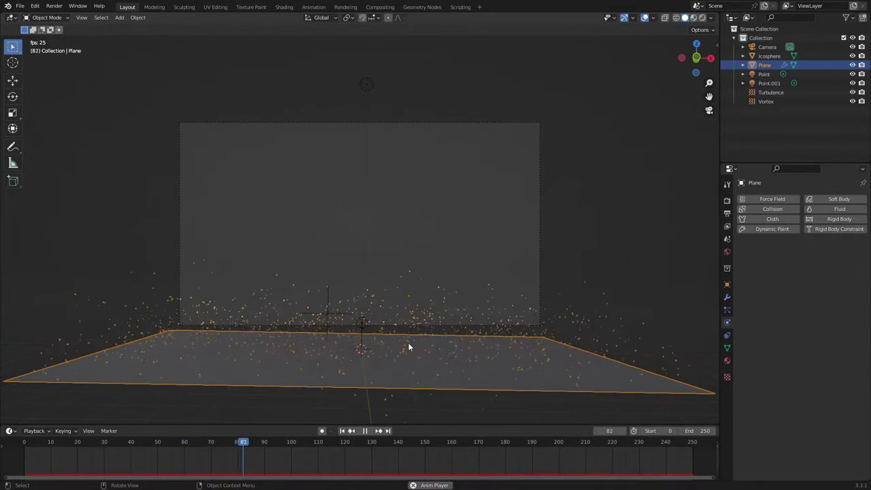
{"action": "scroll", "coordinate": [346, 279], "scroll_direction": "up", "scroll_amount": 4}
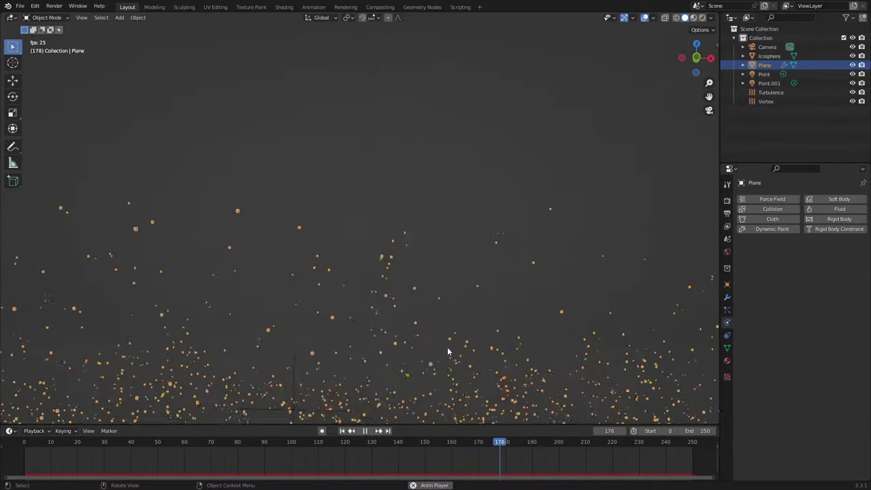
{"action": "scroll", "coordinate": [341, 297], "scroll_direction": "down", "scroll_amount": 4}
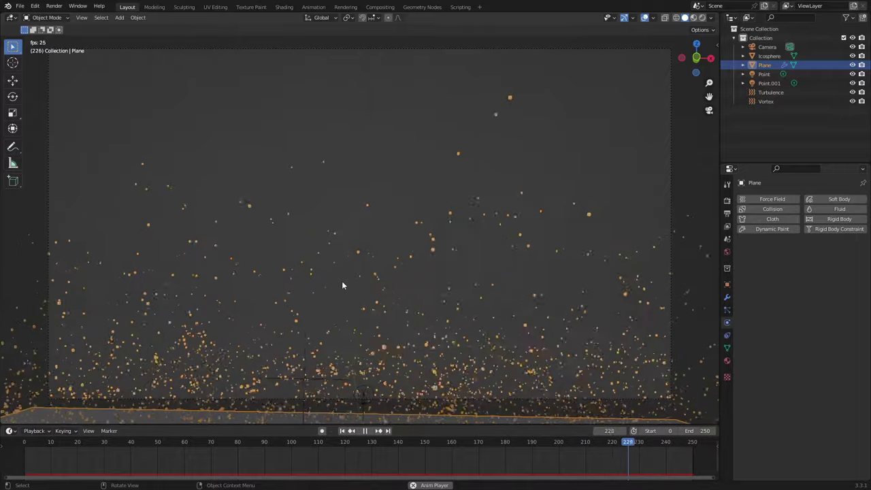
{"action": "left_click", "coordinate": [365, 431]}
- Show the icosphere's material settings and switch the viewport to rendered shading with overlays hidden
{"action": "left_click", "coordinate": [727, 361]}
{"action": "scroll", "coordinate": [514, 388], "scroll_direction": "down", "scroll_amount": 3}
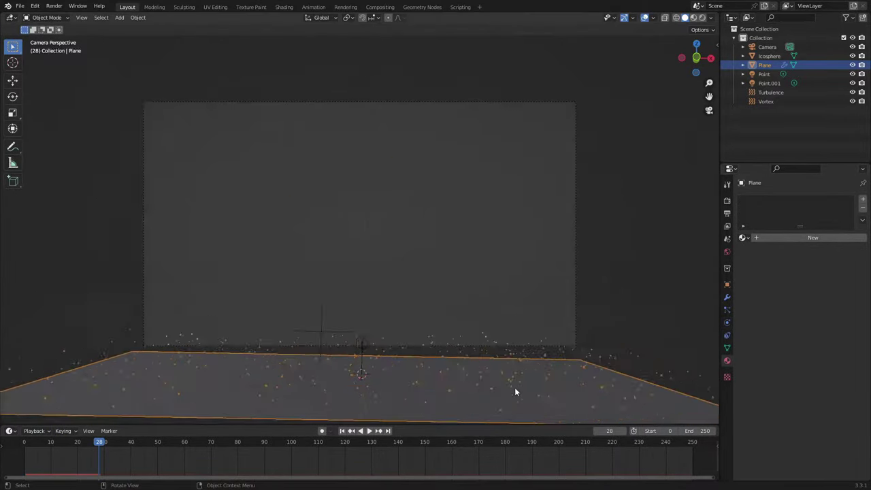
{"action": "middle_click_drag", "start_coordinate": [515, 387], "coordinate": [510, 377]}
{"action": "scroll", "coordinate": [511, 377], "scroll_direction": "down", "scroll_amount": 8}
{"action": "left_click", "coordinate": [319, 149]}
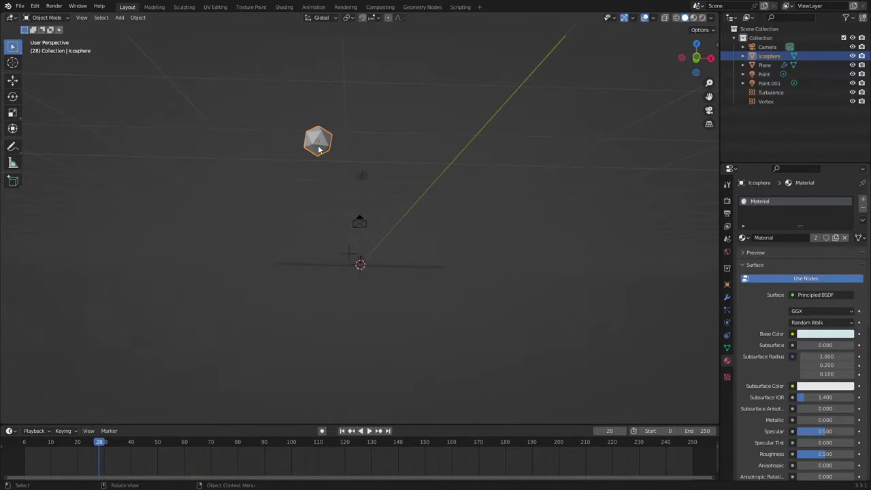
{"action": "scroll", "coordinate": [319, 149], "scroll_direction": "up", "scroll_amount": 9}
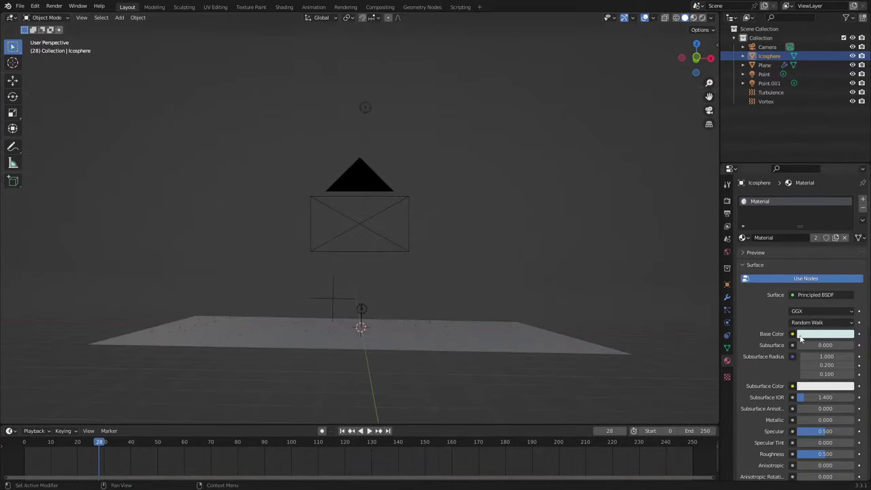
{"action": "left_click", "coordinate": [702, 18]}
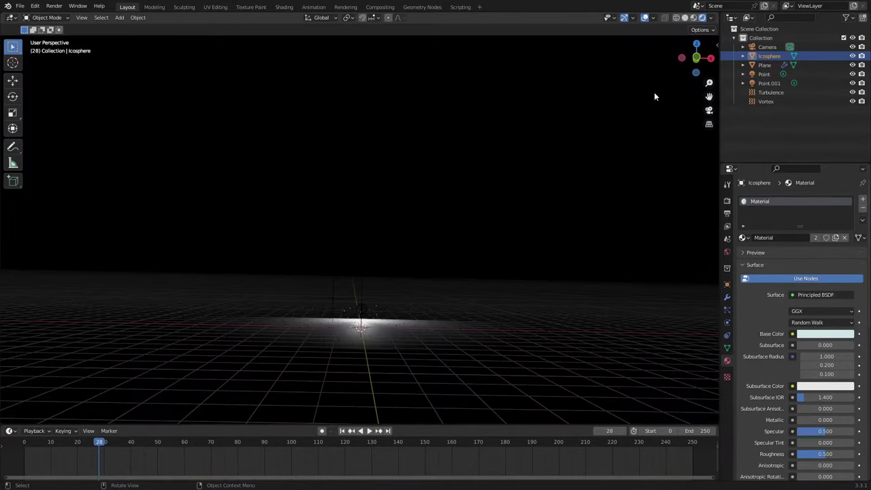
{"action": "left_click", "coordinate": [644, 19]}
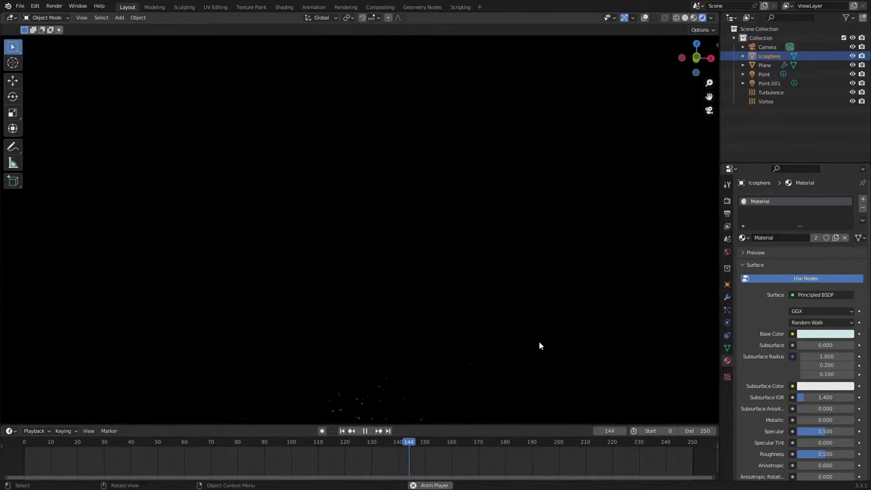
- Add a point light, show the overlays and move the light about -3.62 m in X, -0.15 m in Y and 1.99 m in Z
{"action": "key", "text": "shift+a"}
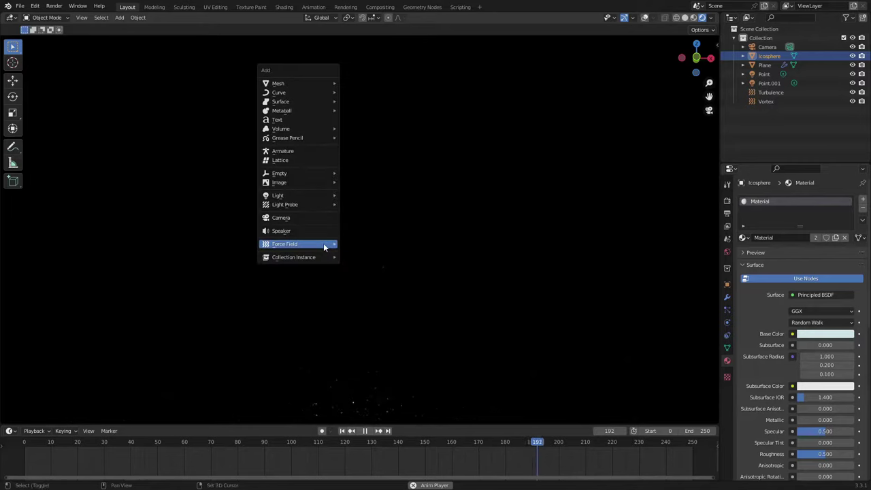
{"action": "mouse_move", "coordinate": [322, 194]}
{"action": "left_click", "coordinate": [358, 194]}
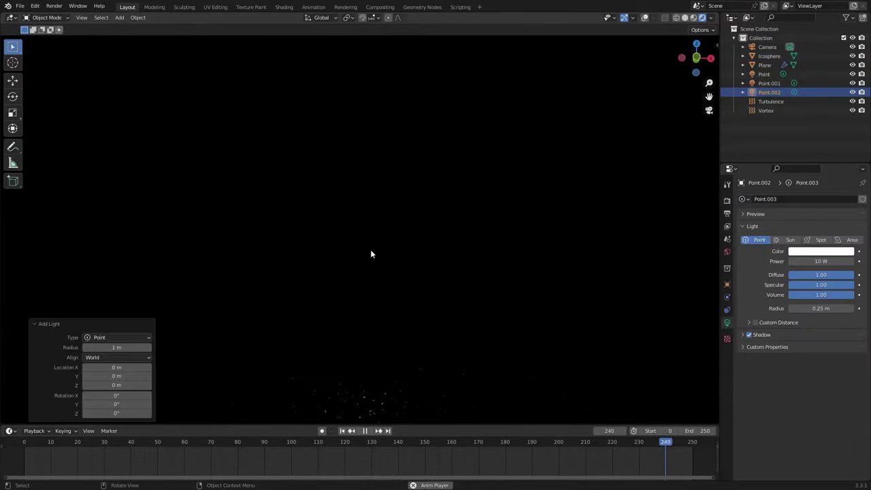
{"action": "left_click", "coordinate": [645, 17]}
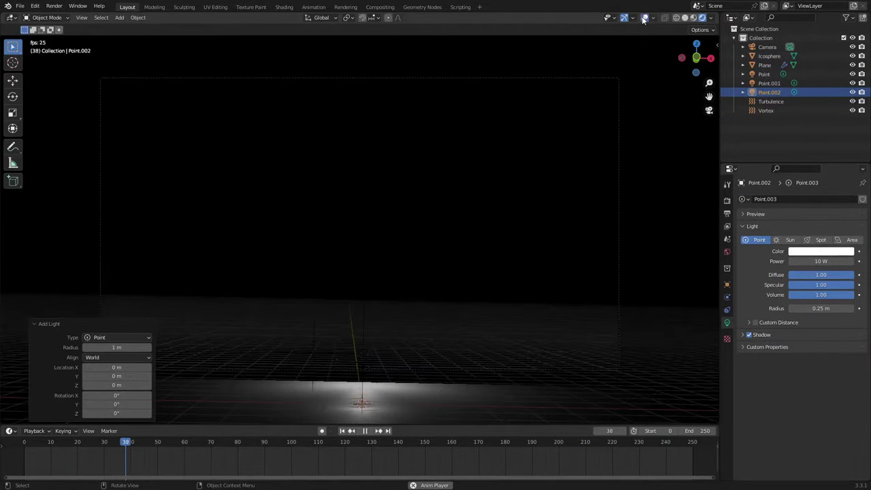
{"action": "key", "text": "g"}
{"action": "left_click", "coordinate": [235, 292]}
{"action": "middle_click_drag", "start_coordinate": [235, 291], "coordinate": [160, 307]}
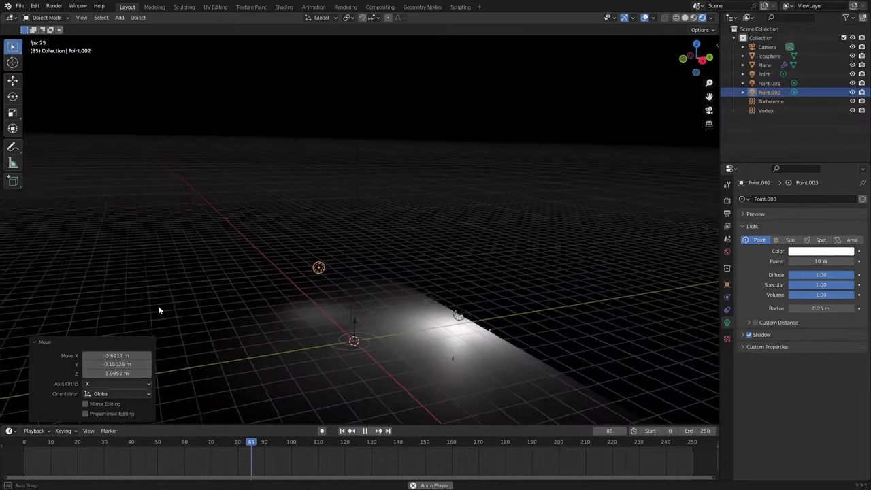
- Move the new light about 1.33 m in X, 3.24 m in Y and 0.95 m in Z and set its power to 56.9 W
{"action": "key", "text": "g"}
{"action": "left_click", "coordinate": [298, 283]}
{"action": "left_click_drag", "start_coordinate": [822, 262], "coordinate": [851, 262]}
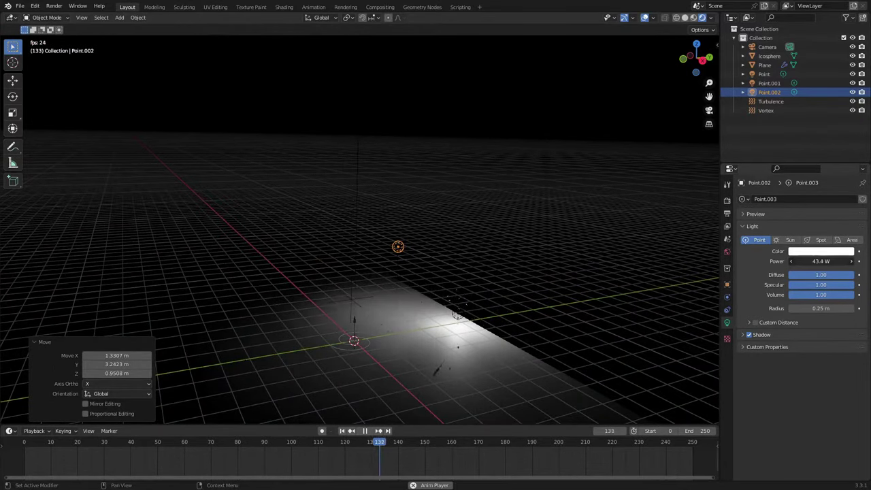
- In camera view, move the light about -2.53 m in X and 0.97 m in Z and set its power to 81.9 W
{"action": "key", "text": "KP_0"}
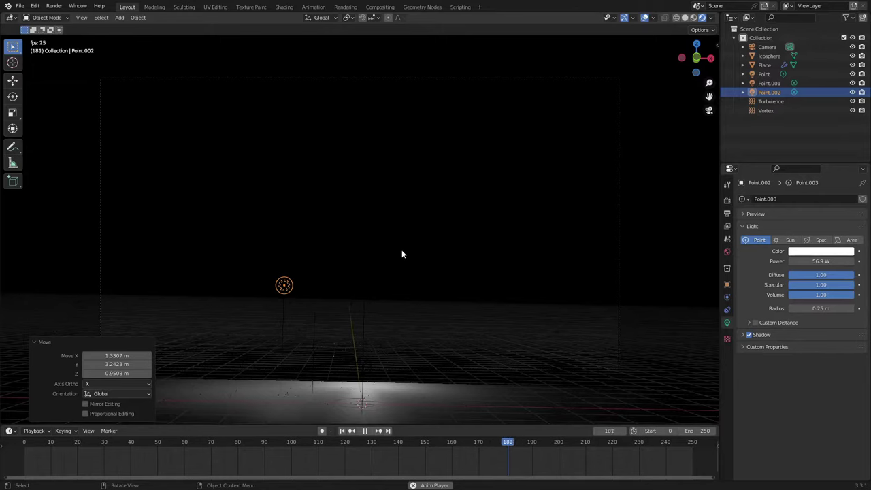
{"action": "key", "text": "g"}
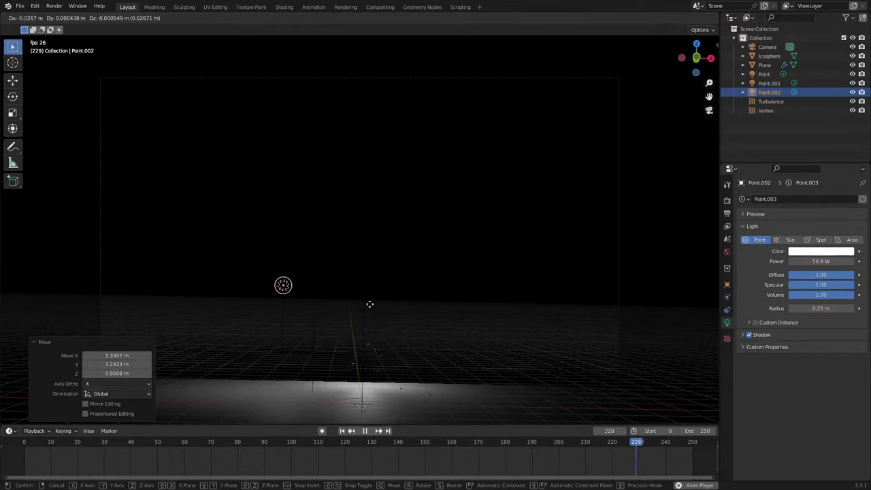
{"action": "left_click", "coordinate": [289, 271]}
{"action": "mouse_move", "coordinate": [815, 261]}
{"action": "left_mouse_down"}
{"action": "mouse_move", "coordinate": [864, 261]}
{"action": "mouse_move", "coordinate": [832, 260]}
{"action": "left_mouse_up"}
- Duplicate the 81.9 W light and place the copy about 11.4 m away in X and -0.36 m in Z
{"action": "key", "text": "shift+d"}
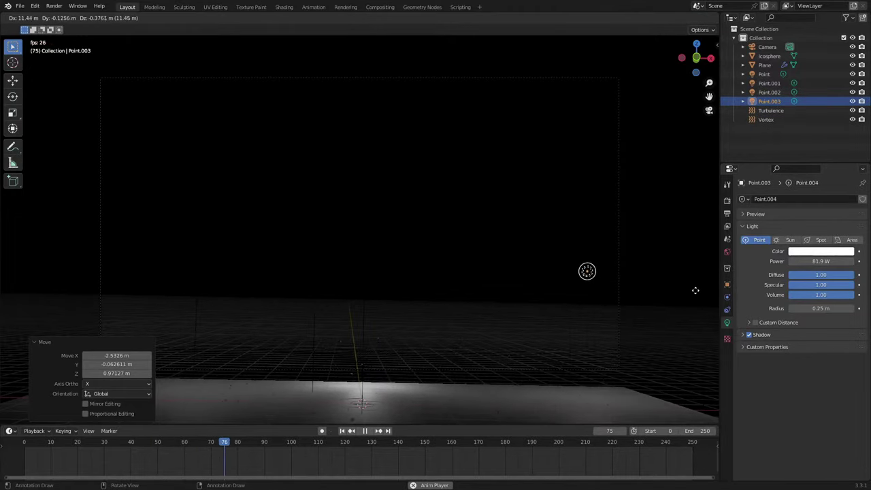
{"action": "left_click", "coordinate": [696, 290]}
{"action": "middle_click_drag", "start_coordinate": [696, 291], "coordinate": [501, 319]}
- Duplicate the light about -6 m in Y, and move the copy about -3.17 m in X, 0.38 m in Y and -2.65 m in Z
{"action": "key", "text": "shift+d"}
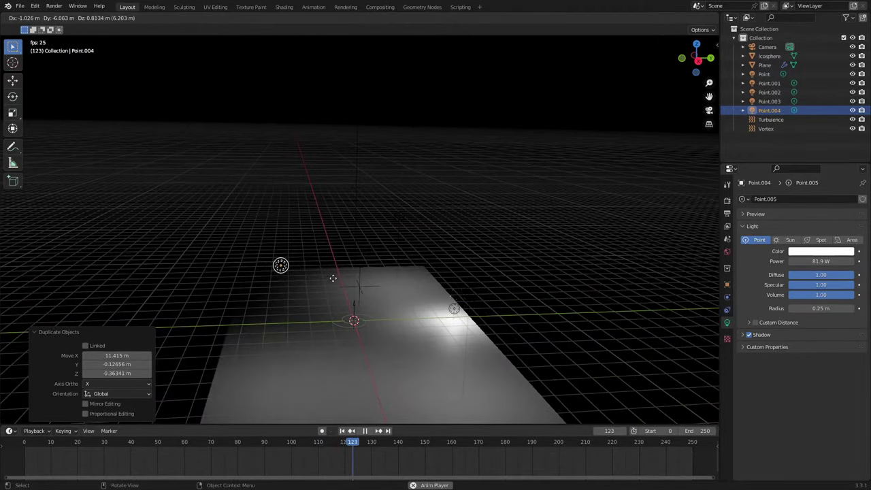
{"action": "left_click", "coordinate": [331, 279]}
{"action": "middle_click_drag", "start_coordinate": [331, 278], "coordinate": [424, 292]}
{"action": "key", "text": "g"}
{"action": "left_click", "coordinate": [349, 357]}
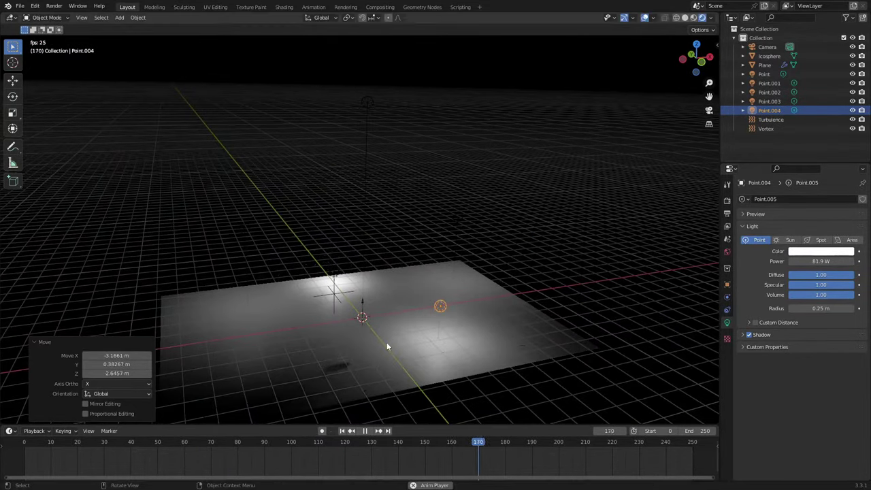
- Duplicate the light and place the copy about -4.94 m in X, 0.64 m in Y and 4.16 m in Z from it
{"action": "middle_click_drag", "start_coordinate": [543, 340], "coordinate": [520, 324]}
{"action": "key", "text": "shift+d"}
{"action": "left_click", "coordinate": [387, 199]}
{"action": "middle_click_drag", "start_coordinate": [399, 222], "coordinate": [356, 222]}
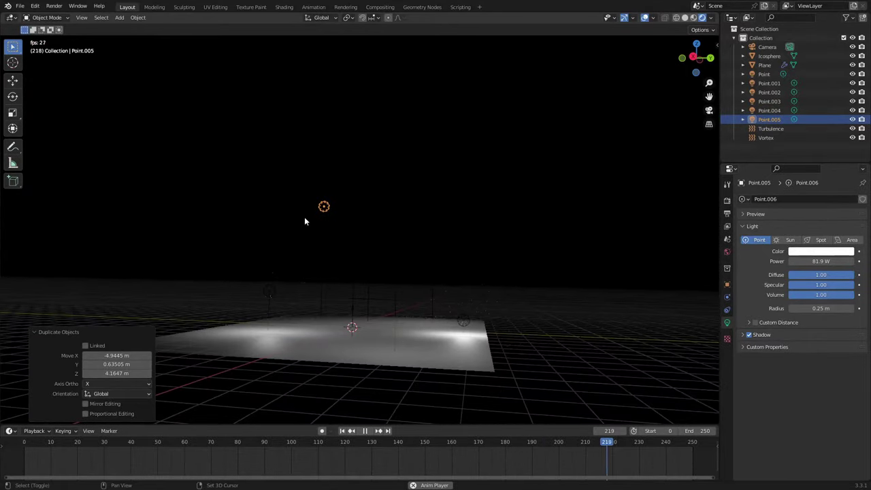
- Duplicate the light about -2.85 m in X, 10.75 m in Y and -2.79 m in Z, and move the copy about 10.5 m in X and -1.78 m in Y
{"action": "key", "text": "shift+d"}
{"action": "left_click", "coordinate": [525, 278]}
{"action": "middle_click_drag", "start_coordinate": [524, 278], "coordinate": [605, 336]}
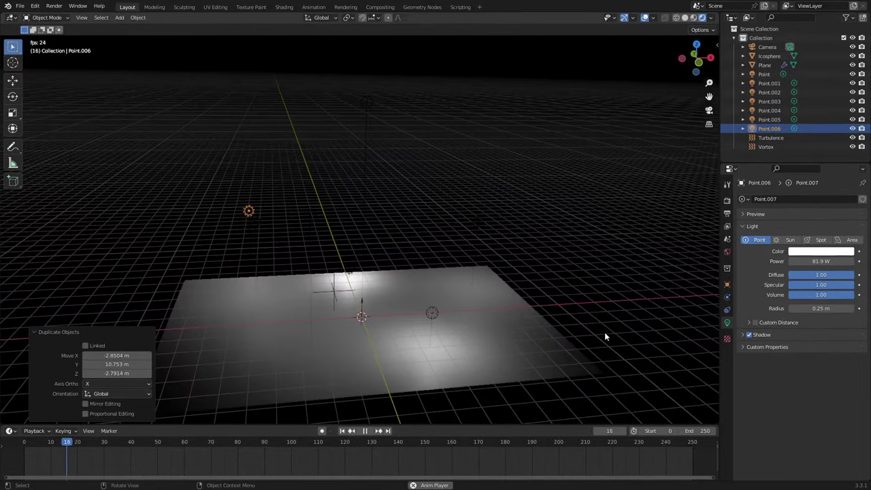
{"action": "key", "text": "g"}
{"action": "left_click", "coordinate": [582, 273]}
{"action": "key", "text": "KP_0"}
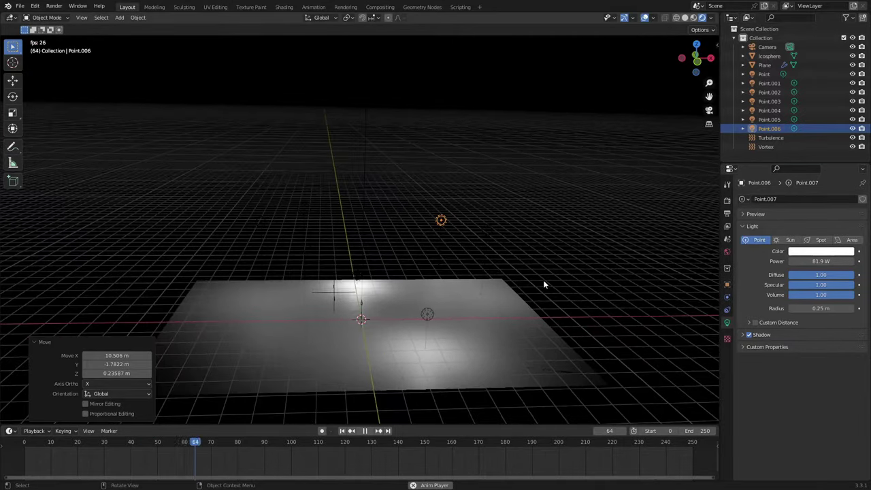
- Duplicate the light twice around the emitter plane, offsetting the second copy about -16.9 m in X, 3.33 m in Y and -0.84 m in Z
{"action": "middle_click_drag", "start_coordinate": [543, 280], "coordinate": [375, 343]}
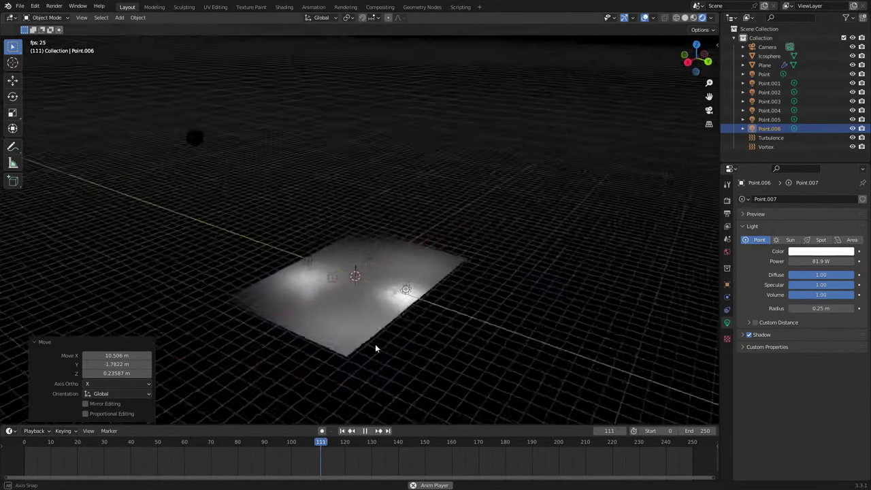
{"action": "key", "text": "shift+d"}
{"action": "left_click", "coordinate": [245, 310]}
{"action": "middle_click_drag", "start_coordinate": [245, 310], "coordinate": [369, 340]}
{"action": "key", "text": "shift+d"}
{"action": "left_click", "coordinate": [259, 352]}
{"action": "middle_click_drag", "start_coordinate": [259, 352], "coordinate": [373, 299]}
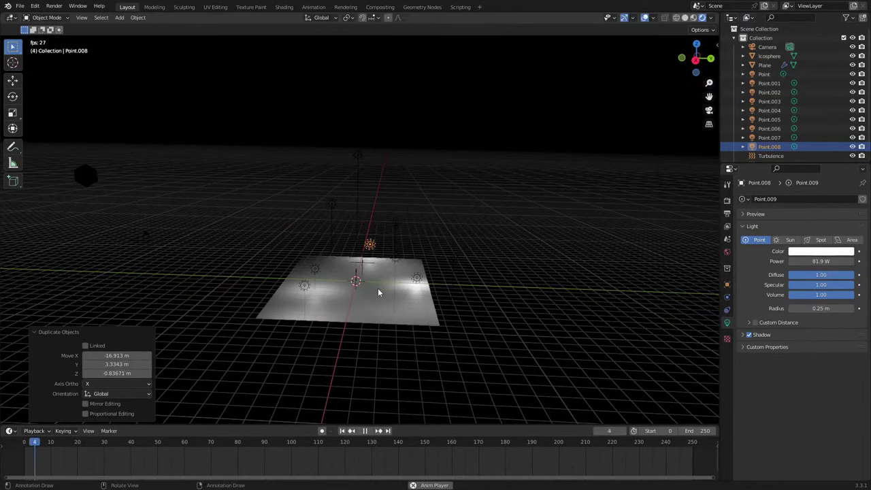
- Move the newest light about -6.10 m in Y and 1.98 m in Z and stop the playback
{"action": "key", "text": "g"}
{"action": "left_click", "coordinate": [323, 266]}
{"action": "middle_click_drag", "start_coordinate": [324, 265], "coordinate": [351, 290]}
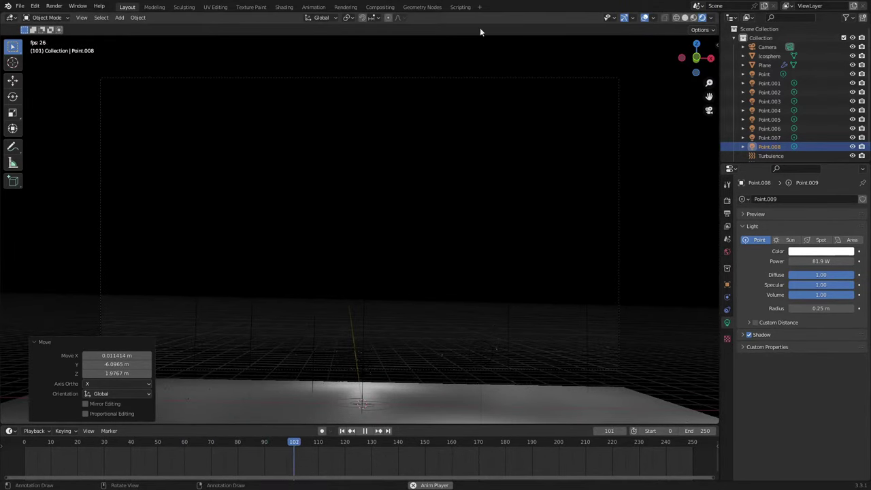
{"action": "key", "text": "space"}
- Duplicate the light again and reposition the copy above and beside the emitter plane
{"action": "middle_click_drag", "start_coordinate": [360, 355], "coordinate": [260, 312]}
{"action": "key", "text": "shift+d"}
{"action": "left_click", "coordinate": [367, 309]}
{"action": "key", "text": "g"}
{"action": "left_click", "coordinate": [155, 306]}
{"action": "middle_click_drag", "start_coordinate": [155, 306], "coordinate": [304, 284]}
{"action": "key", "text": "g"}
{"action": "left_click", "coordinate": [299, 283]}
{"action": "key", "text": "Right"}
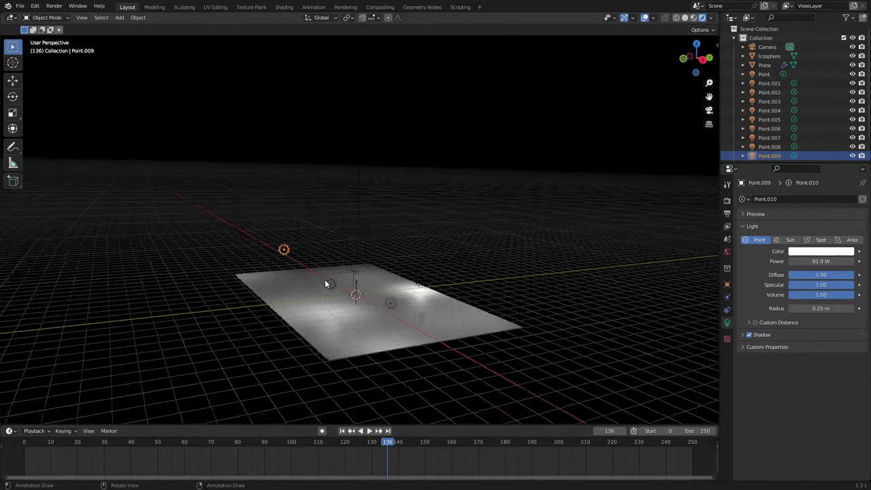
- In camera view, move the newest light about -2.55 m in X, 0.28 m in Y and -2.38 m in Z
{"action": "key", "text": "KP_0"}
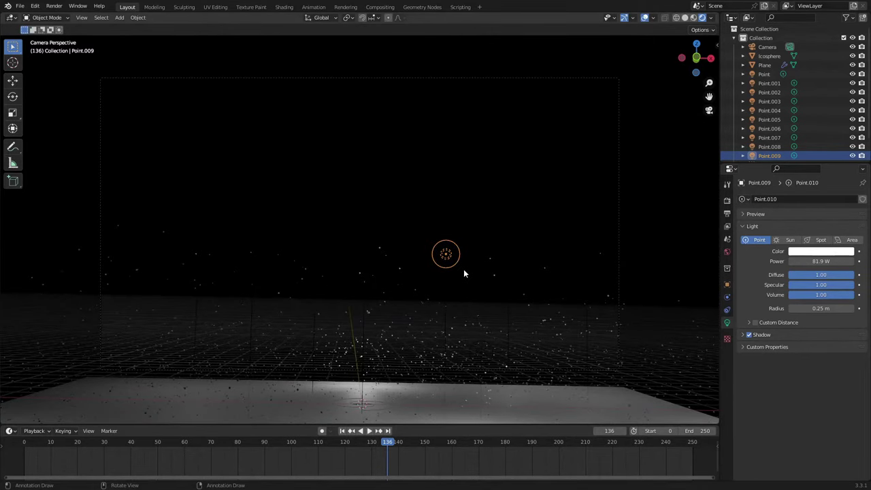
{"action": "key", "text": "g"}
{"action": "left_click", "coordinate": [320, 397]}
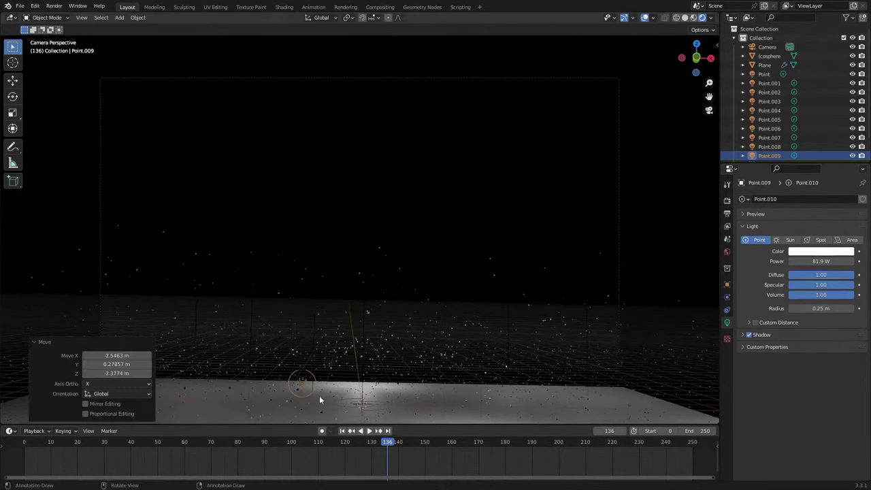
- Move the light about -3.28 m along Y, and shift it about -0.63 m in X and 1.14 m in Z in camera view
{"action": "middle_click_drag", "start_coordinate": [320, 400], "coordinate": [265, 337]}
{"action": "key", "text": "g"}
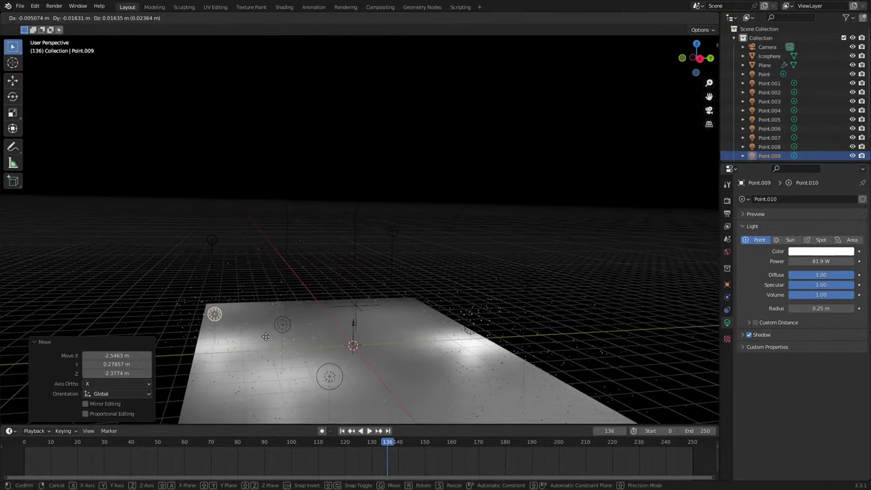
{"action": "key", "text": "y"}
{"action": "left_click", "coordinate": [179, 330]}
{"action": "key", "text": "KP_0"}
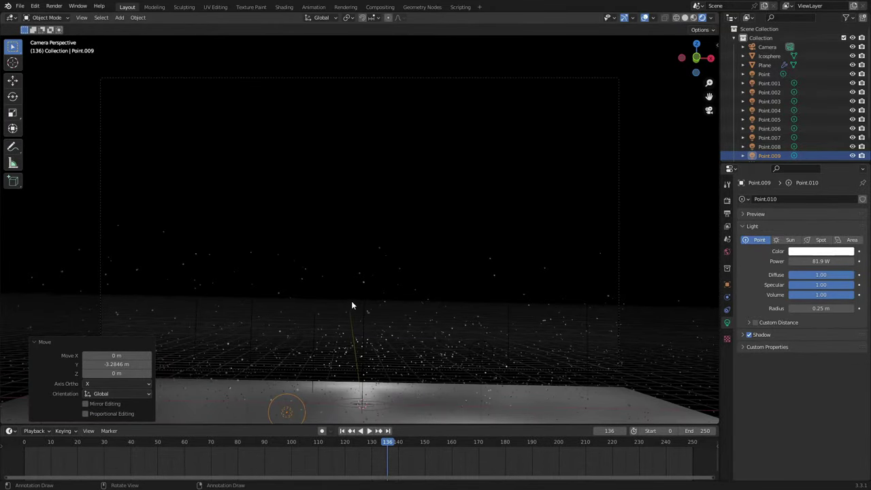
{"action": "key", "text": "g"}
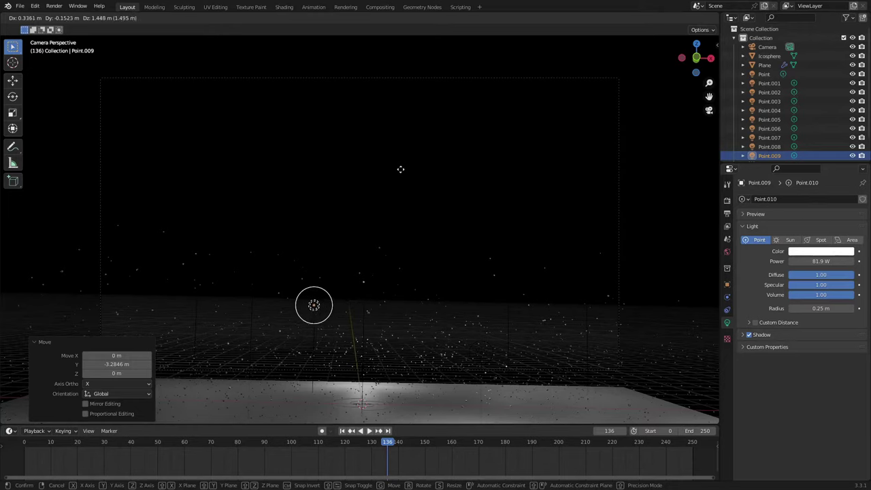
{"action": "left_click", "coordinate": [337, 189]}
- Render frame 136 as a still image, examine the lit particles and close the render
{"action": "left_click", "coordinate": [54, 7]}
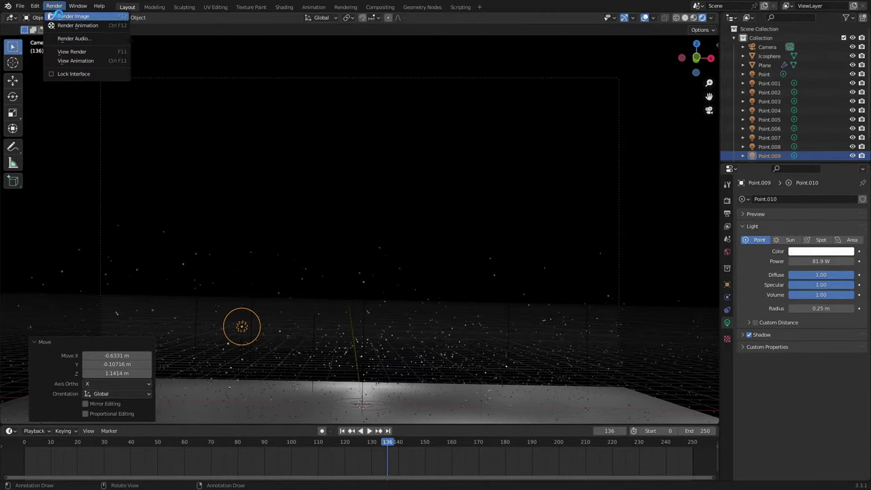
{"action": "left_click", "coordinate": [68, 20]}
{"action": "scroll", "coordinate": [335, 271], "scroll_direction": "down", "scroll_amount": 1}
{"action": "scroll", "coordinate": [442, 383], "scroll_direction": "up", "scroll_amount": 1}
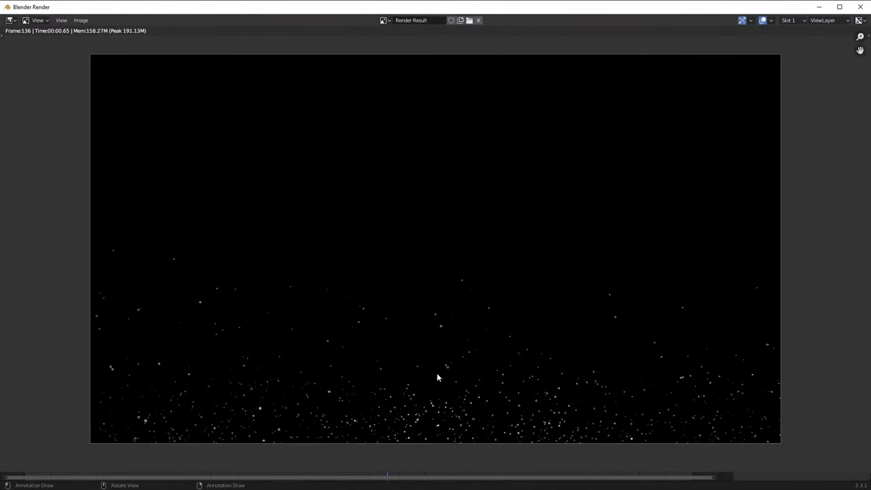
{"action": "key", "text": "Escape"}
- Return to frame 0 and set the camera's viewport passepartout to 1.000
{"action": "left_click", "coordinate": [342, 430]}
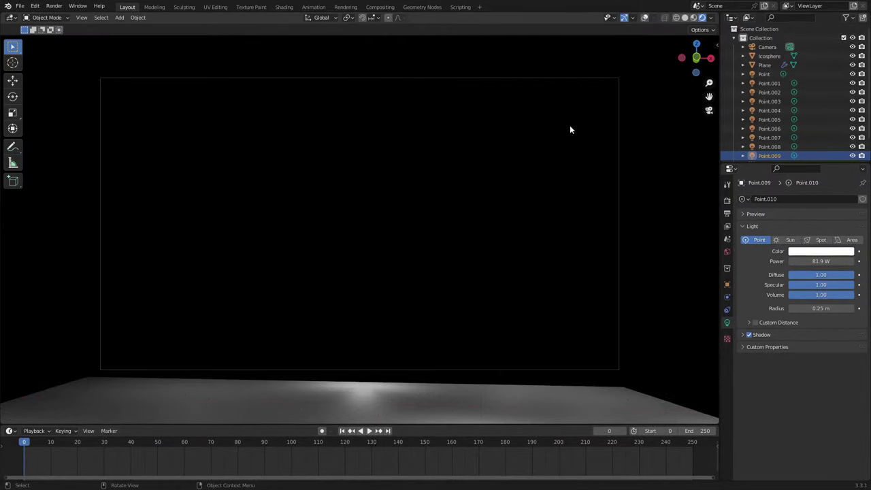
{"action": "left_click", "coordinate": [767, 47]}
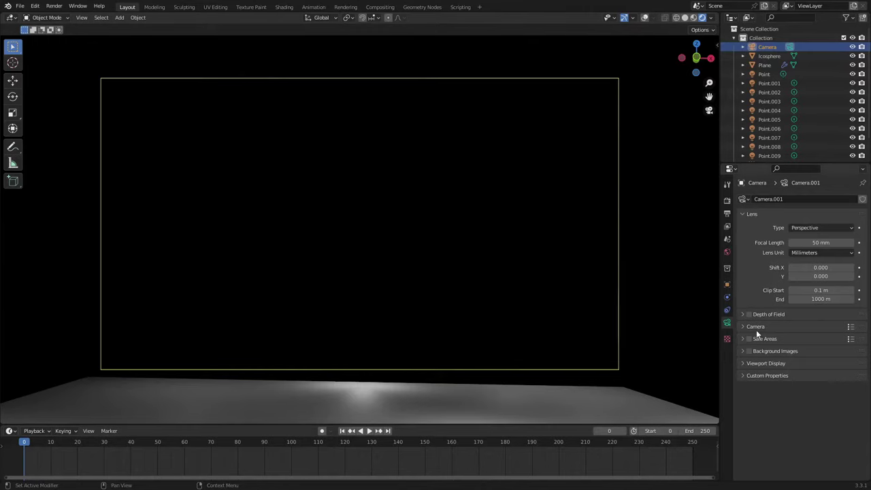
{"action": "left_click", "coordinate": [754, 364]}
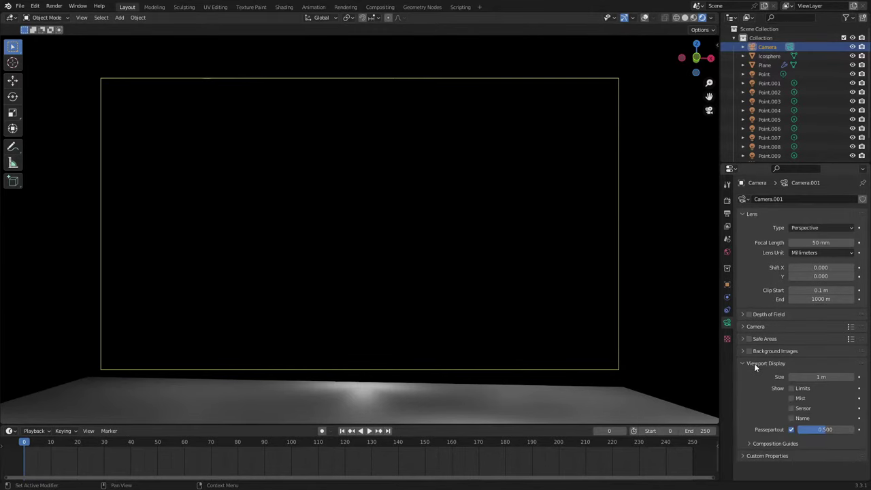
{"action": "left_click_drag", "start_coordinate": [825, 430], "coordinate": [854, 430]}
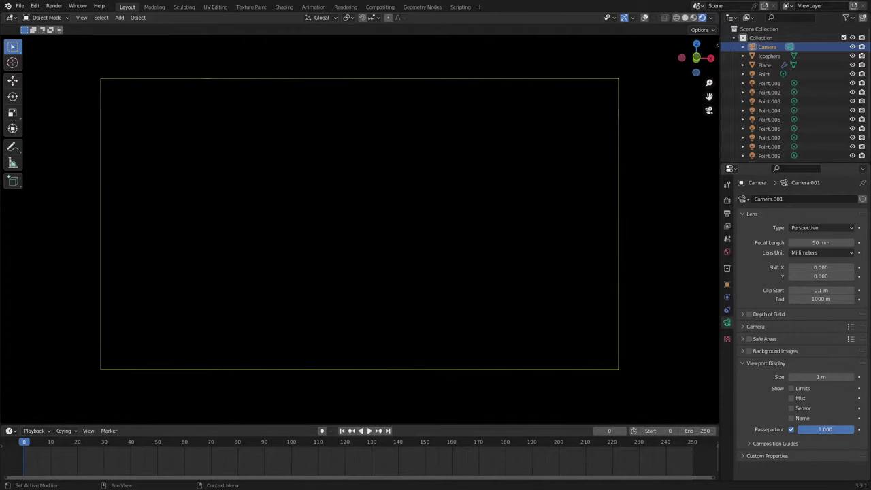
- Play the particle animation from the start within the enlarged camera frame
{"action": "scroll", "coordinate": [211, 213], "scroll_direction": "up", "scroll_amount": 1}
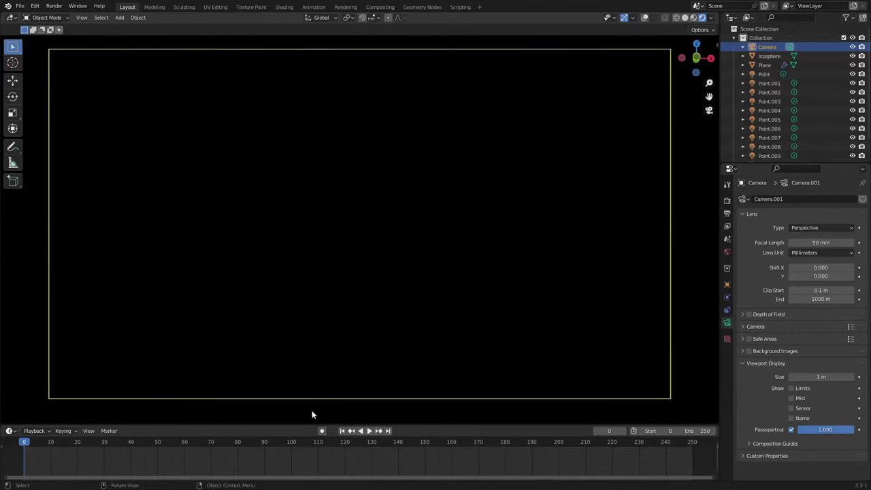
{"action": "left_click", "coordinate": [370, 431]}
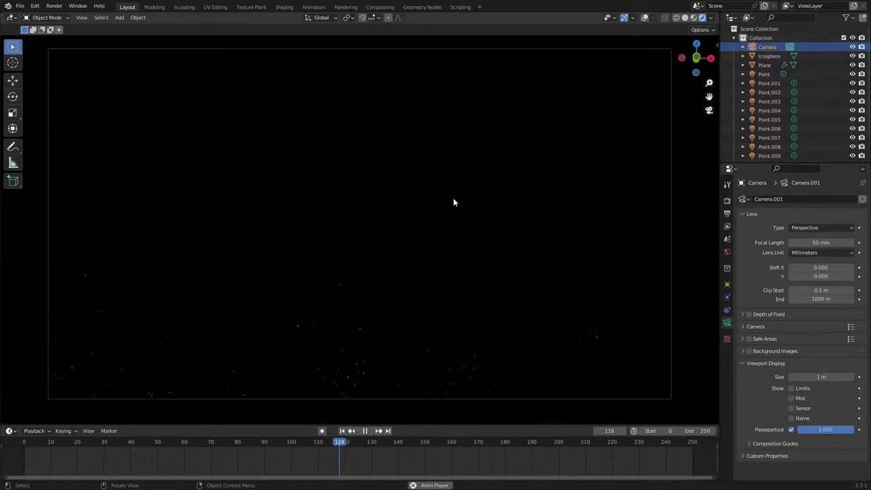
- Stop the playback and rotate the camera 180° about the global Y axis
{"action": "key", "text": "space"}
{"action": "key", "text": "r"}
{"action": "key", "text": "y"}
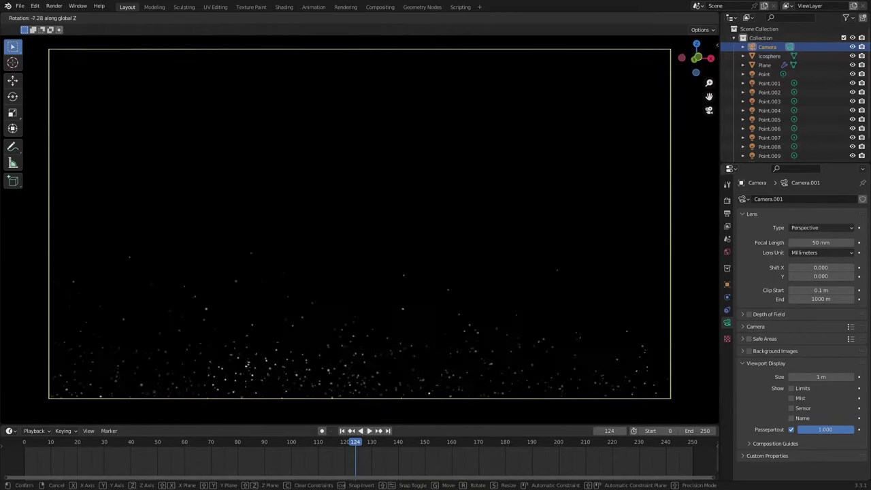
{"action": "type", "text": "180"}
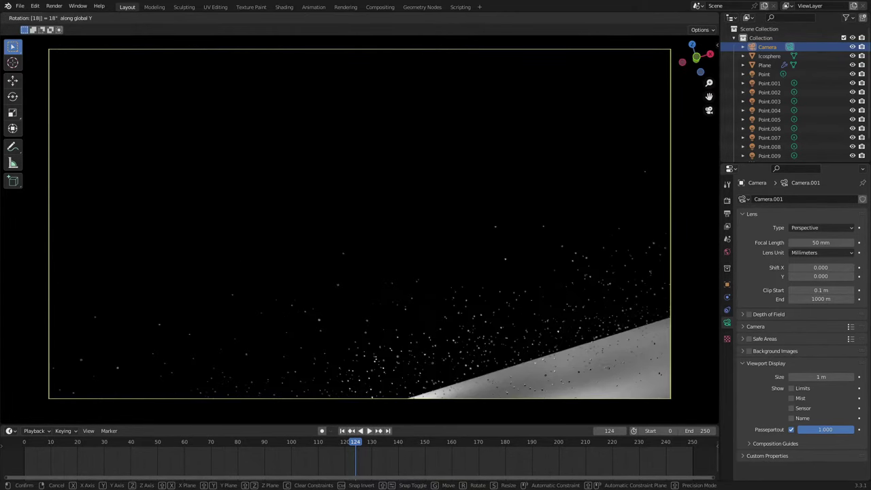
{"action": "key", "text": "Return"}
{"action": "left_click", "coordinate": [422, 313]}
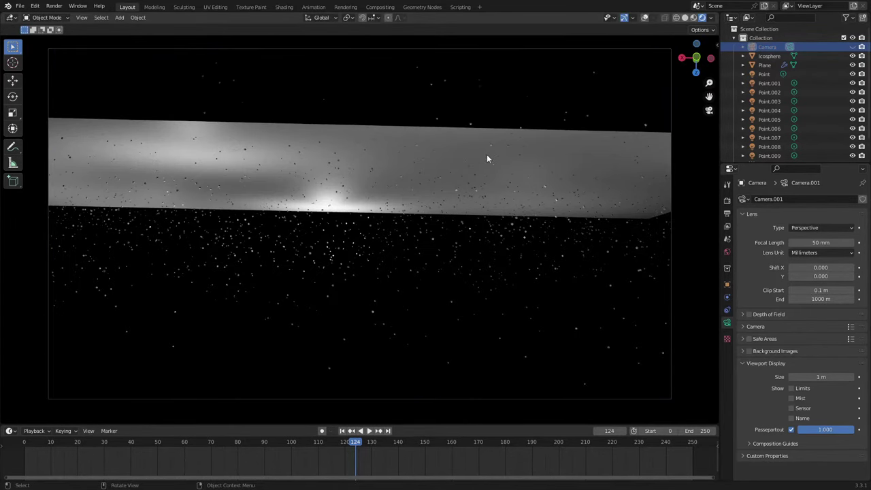
- Check the flipped camera view in Material Preview shading, and restore the hidden camera and Rendered shading
{"action": "key", "text": "z"}
{"action": "left_click", "coordinate": [441, 324]}
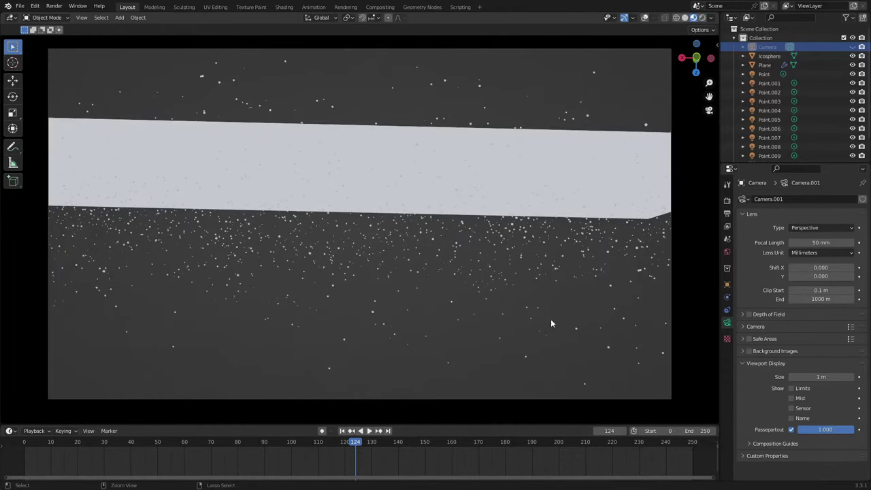
{"action": "key", "text": "ctrl+z"}
{"action": "left_click", "coordinate": [704, 18]}
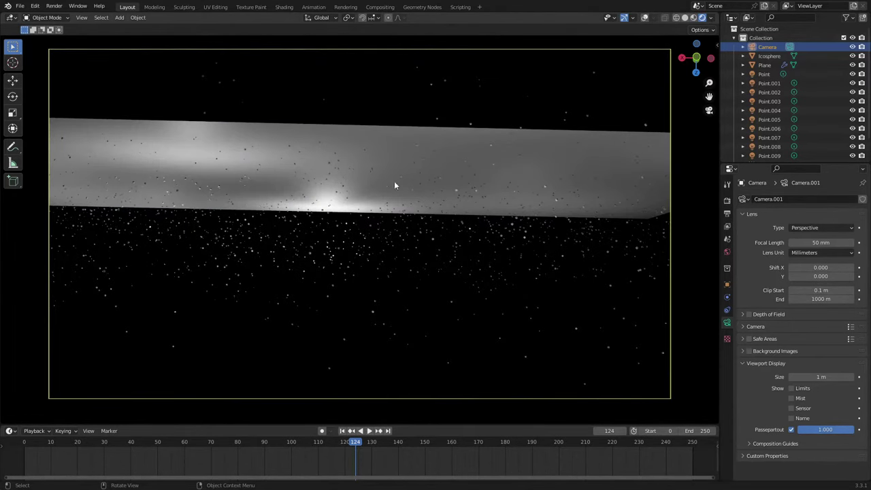
- Move the flipped camera about 4.99 m along global Z, and revert the camera to its upright framing at frame 0
{"action": "key", "text": "g"}
{"action": "key", "text": "z"}
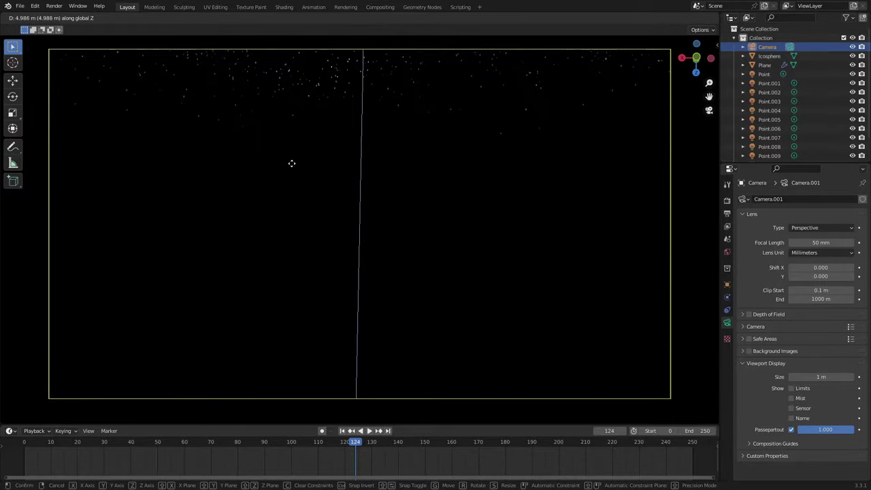
{"action": "left_click", "coordinate": [291, 163]}
{"action": "left_click", "coordinate": [341, 431]}
{"action": "key", "text": "space"}
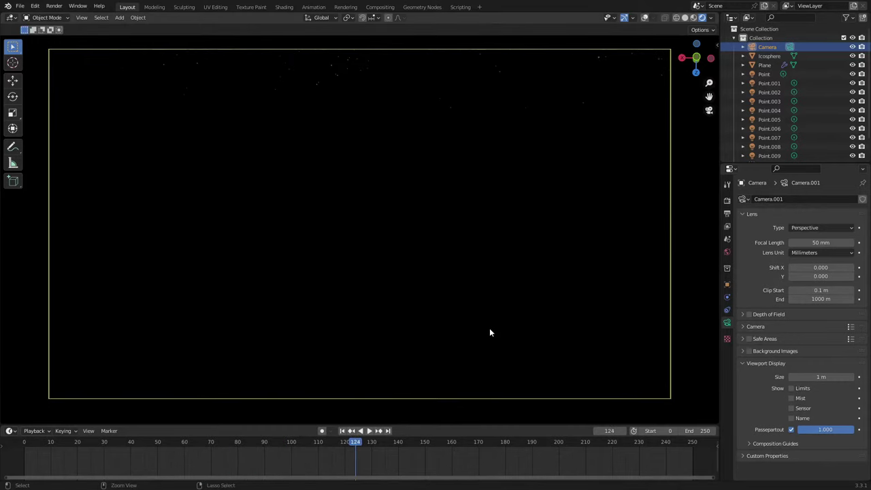
{"action": "key", "text": "Escape"}
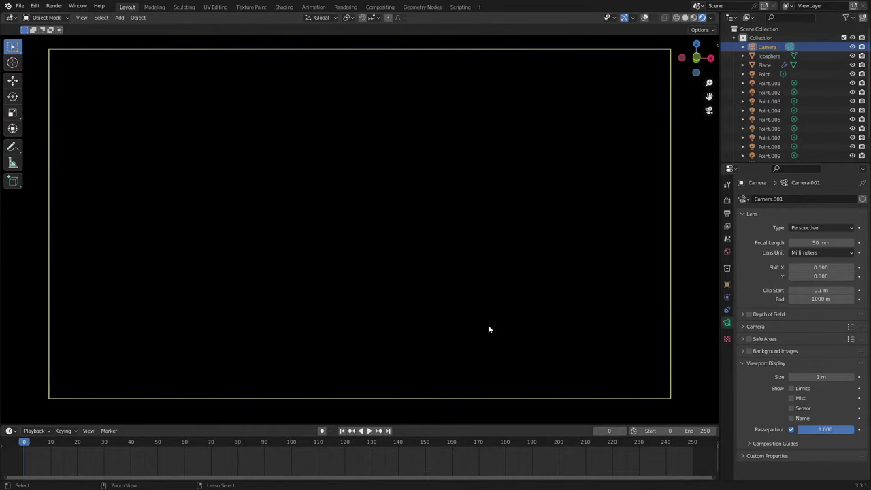
- Play the particle animation from frame 0 through the upright camera
{"action": "left_click", "coordinate": [368, 431]}
{"action": "key", "text": "space"}
{"action": "left_click", "coordinate": [343, 431]}
{"action": "key", "text": "space"}
- Leave the camera view with overlays shown and add a Wind force field at the world origin
{"action": "key", "text": "KP_0"}
{"action": "middle_click_drag", "start_coordinate": [378, 281], "coordinate": [397, 279]}
{"action": "left_click", "coordinate": [645, 18]}
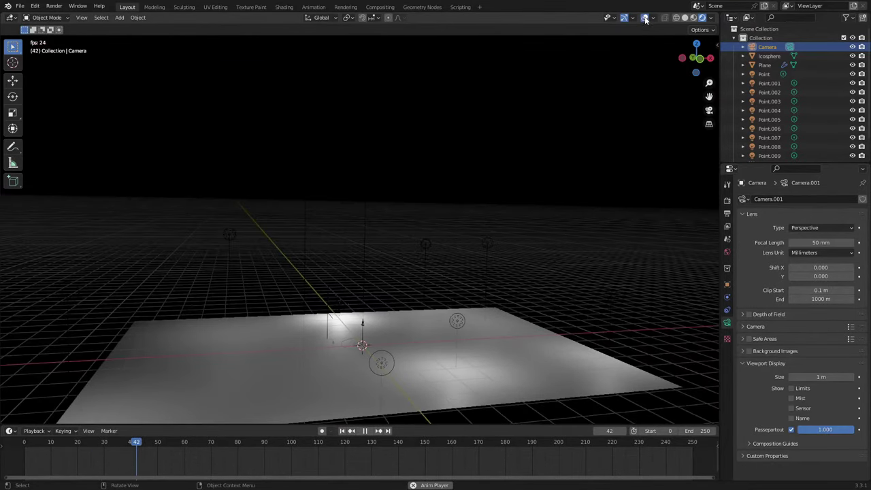
{"action": "middle_click_drag", "start_coordinate": [410, 244], "coordinate": [425, 165], "text": "shift"}
{"action": "key", "text": "shift+a"}
{"action": "mouse_move", "coordinate": [413, 203]}
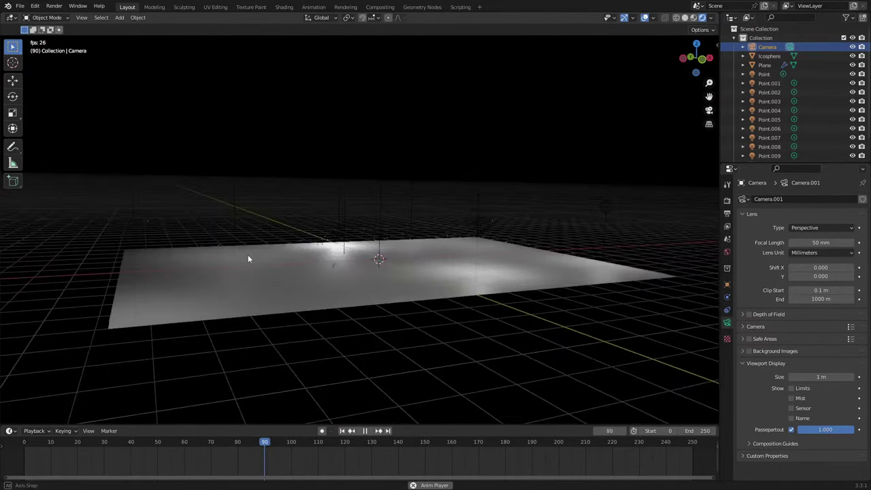
{"action": "left_click", "coordinate": [378, 248]}
{"action": "key", "text": "shift+a"}
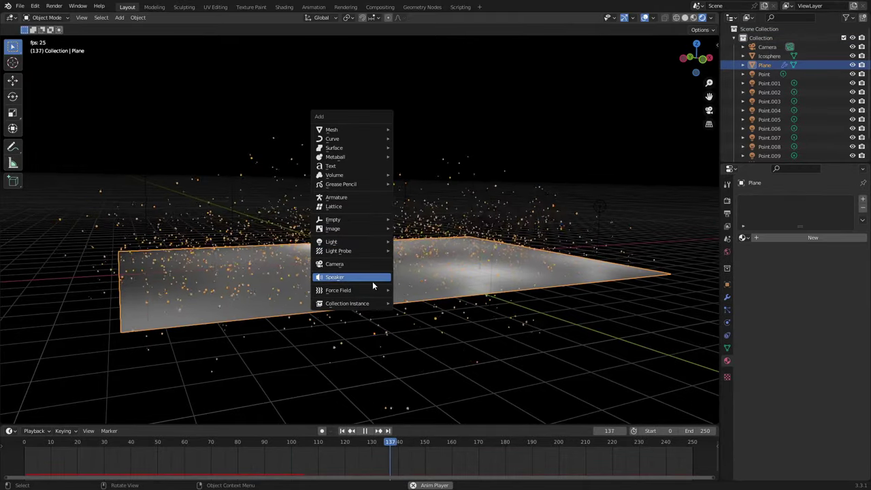
{"action": "mouse_move", "coordinate": [374, 291]}
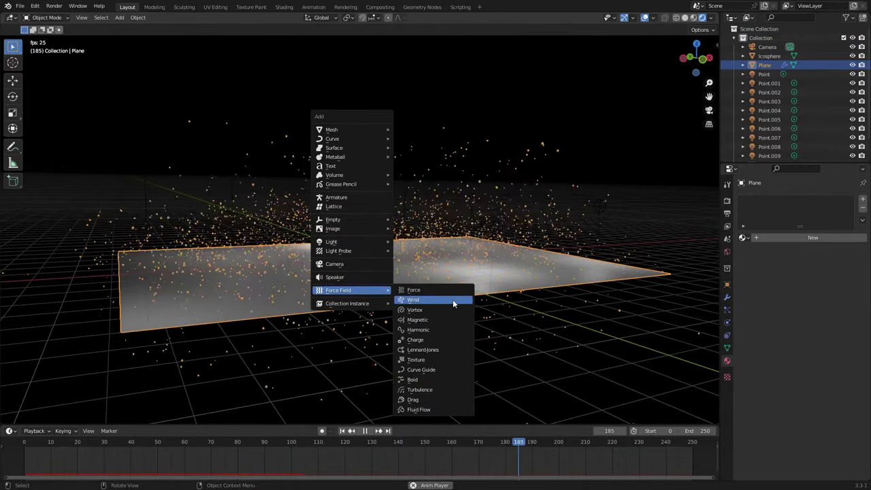
{"action": "left_click", "coordinate": [452, 300]}
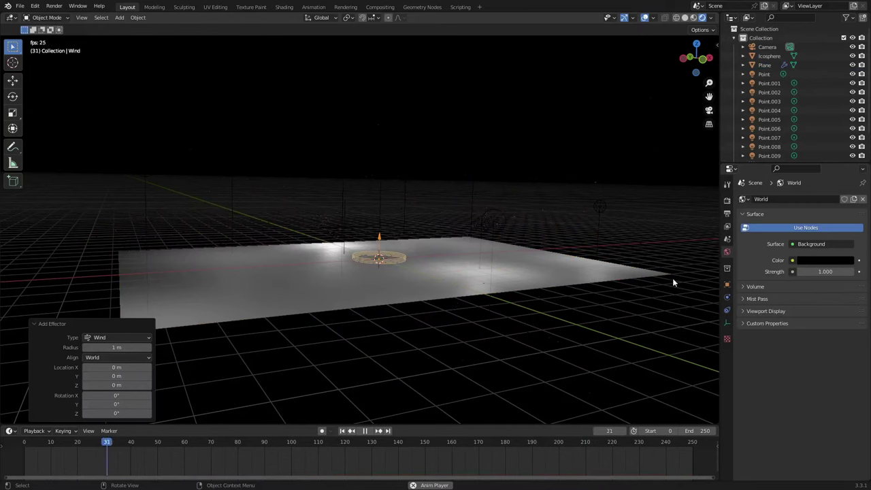
- Set the wind field's strength to 2.200 and replay the animation in camera view without overlays
{"action": "left_click", "coordinate": [727, 297]}
{"action": "left_click_drag", "start_coordinate": [805, 274], "coordinate": [837, 274]}
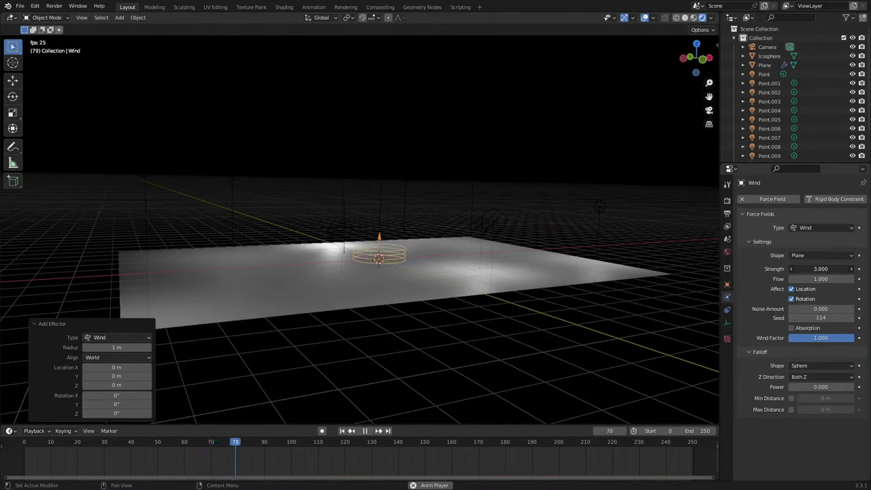
{"action": "key", "text": "KP_0"}
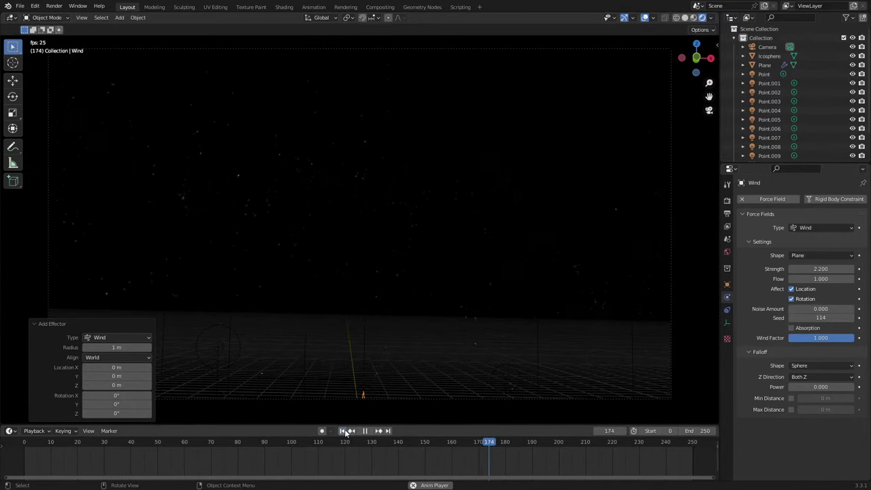
{"action": "key", "text": "shift+Left"}
{"action": "left_click", "coordinate": [645, 18]}
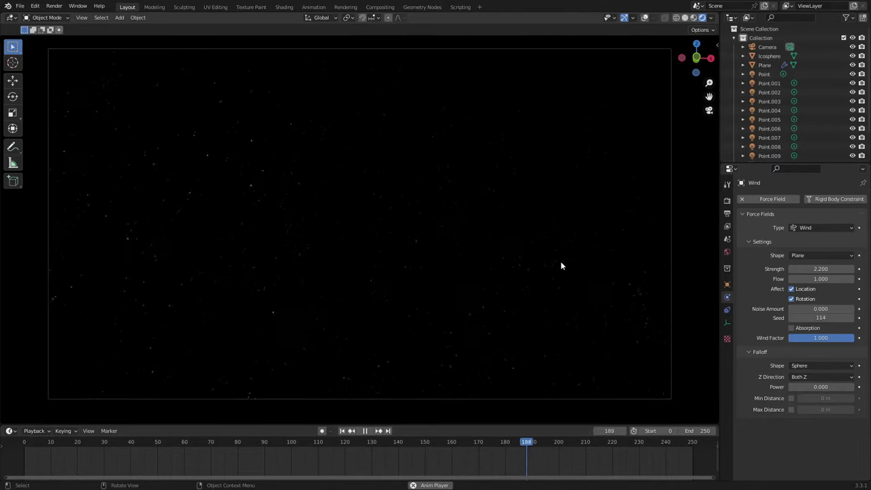
- Select the emitter plane outside the camera view and examine its material settings
{"action": "left_click", "coordinate": [727, 252]}
{"action": "middle_click_drag", "start_coordinate": [616, 258], "coordinate": [466, 294]}
{"action": "left_click", "coordinate": [442, 359]}
{"action": "left_click", "coordinate": [727, 360]}
{"action": "scroll", "coordinate": [467, 294], "scroll_direction": "down", "scroll_amount": 1}
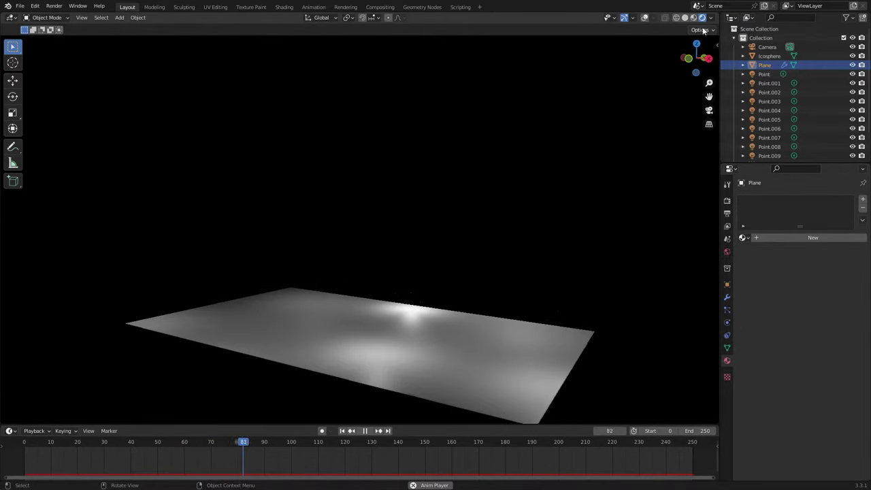
- Set the color management view transform to Standard and return to the camera view
{"action": "left_click", "coordinate": [726, 200]}
{"action": "left_click", "coordinate": [753, 398]}
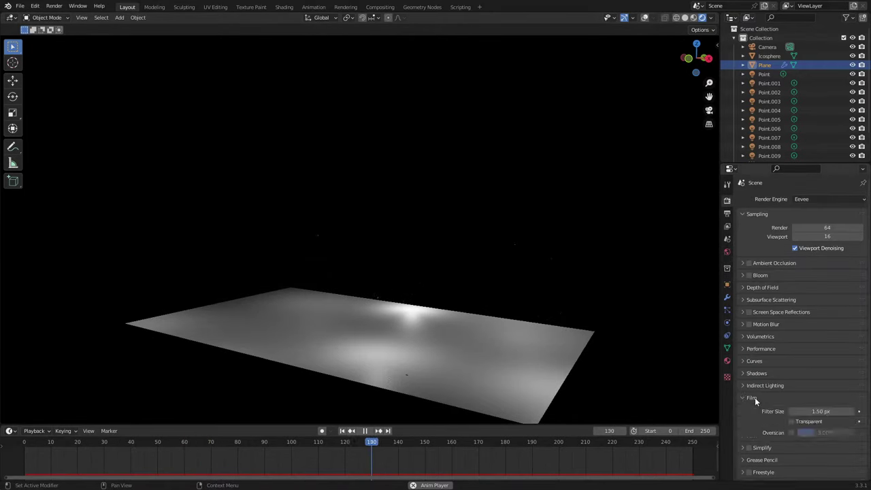
{"action": "scroll", "coordinate": [788, 431], "scroll_direction": "down", "scroll_amount": 1}
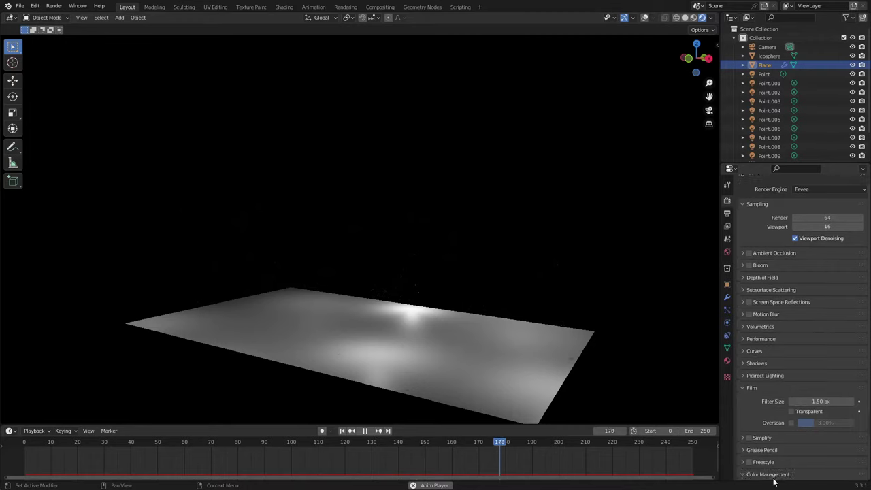
{"action": "left_click", "coordinate": [765, 473]}
{"action": "scroll", "coordinate": [772, 449], "scroll_direction": "down", "scroll_amount": 3}
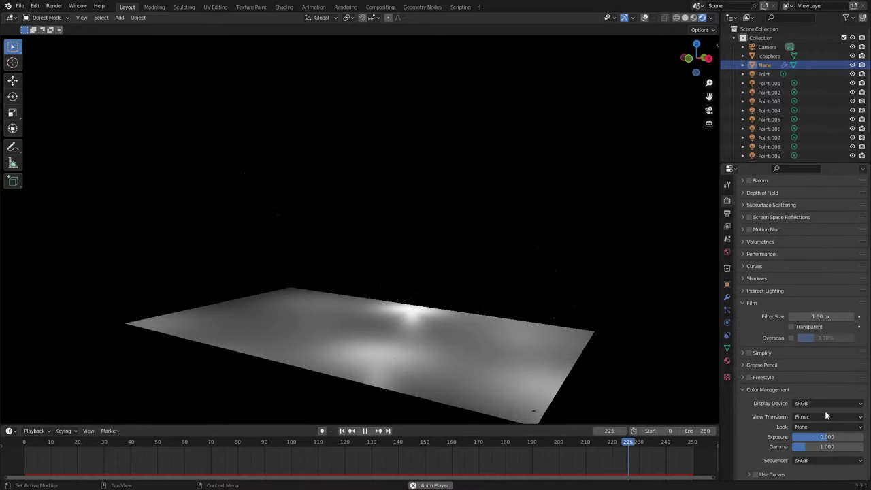
{"action": "left_click", "coordinate": [824, 417]}
{"action": "left_click", "coordinate": [808, 433]}
{"action": "key", "text": "KP_0"}
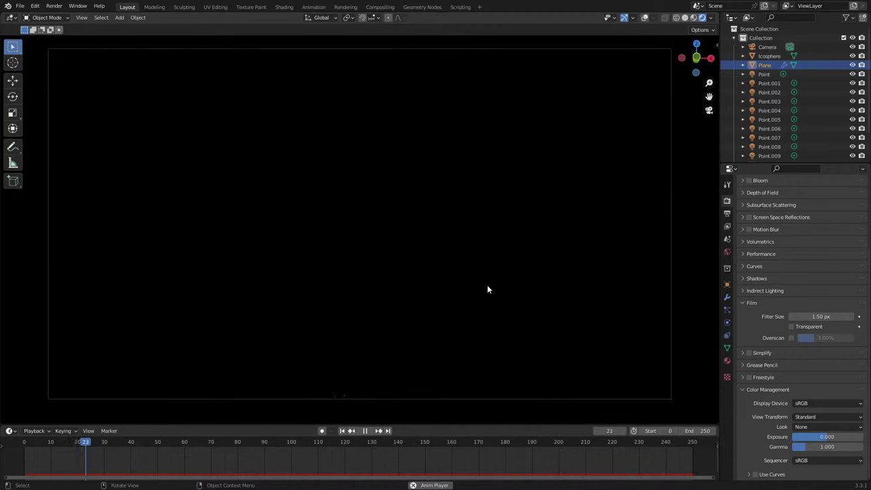
- Add an area light at the origin and raise it along Z by about 3.04 m plus another 1.40 m
{"action": "key", "text": "shift+a"}
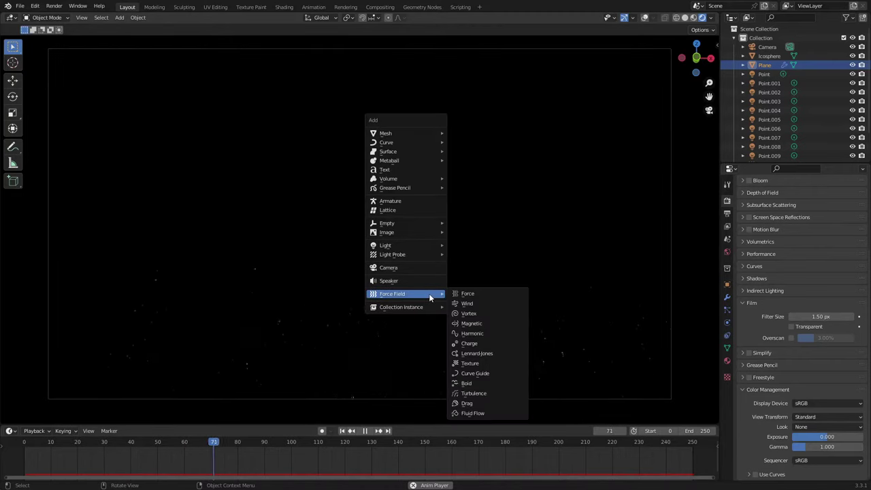
{"action": "mouse_move", "coordinate": [409, 137]}
{"action": "mouse_move", "coordinate": [394, 246]}
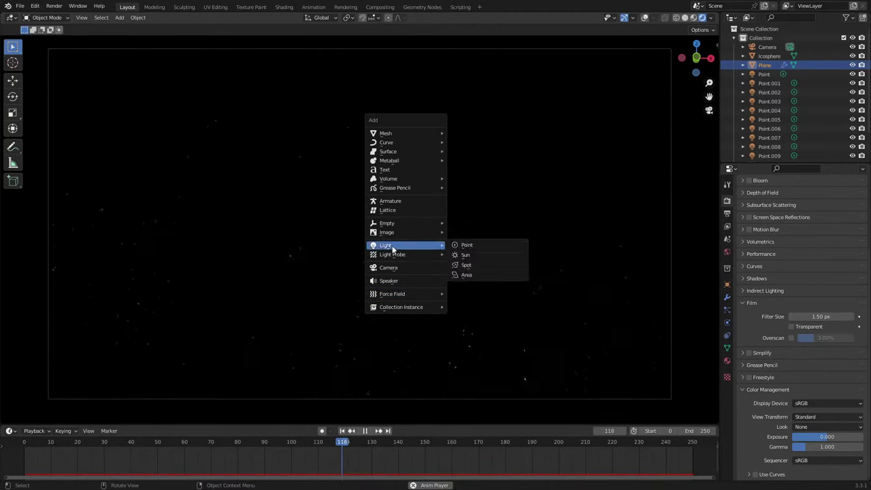
{"action": "left_click", "coordinate": [492, 275]}
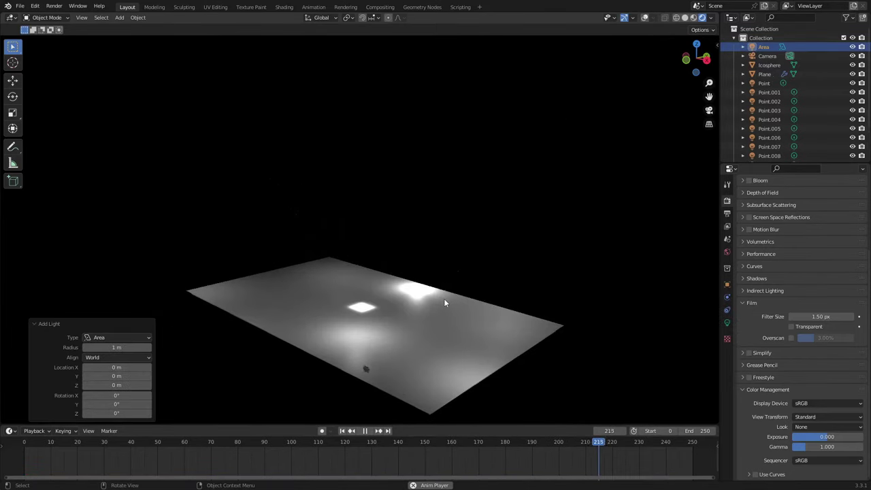
{"action": "key", "text": "g"}
{"action": "key", "text": "z"}
{"action": "left_click", "coordinate": [451, 248]}
{"action": "left_click", "coordinate": [644, 19]}
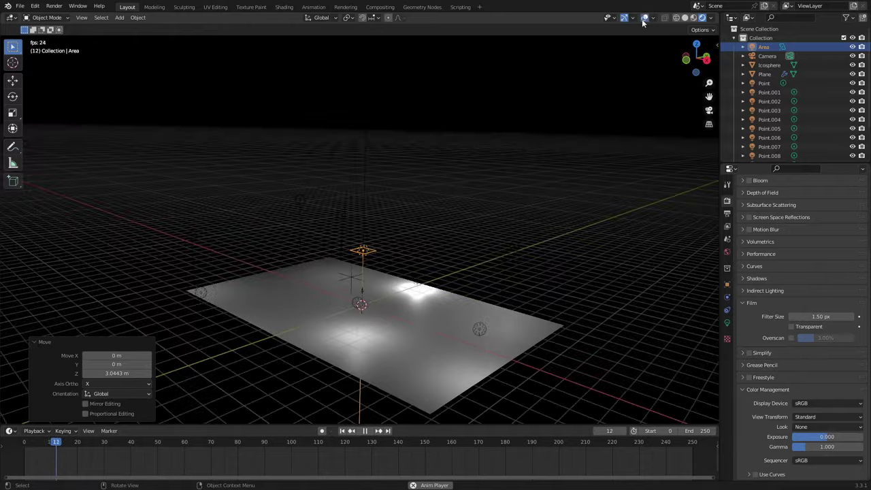
{"action": "middle_click_drag", "start_coordinate": [438, 235], "coordinate": [404, 208]}
{"action": "key", "text": "r"}
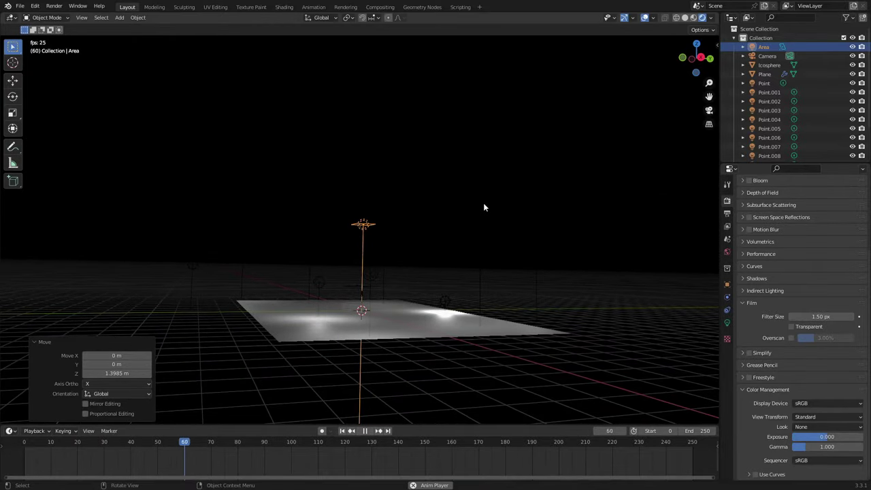
{"action": "key", "text": "y"}
{"action": "right_click", "coordinate": [509, 154]}
{"action": "middle_click_drag", "start_coordinate": [509, 154], "coordinate": [530, 196]}
- Rotate the area light about 52.3° around X and move it about -7.04 m in Y and 2.54 m in Z
{"action": "key", "text": "r"}
{"action": "key", "text": "x"}
{"action": "left_click", "coordinate": [445, 150]}
{"action": "middle_click_drag", "start_coordinate": [445, 150], "coordinate": [409, 114]}
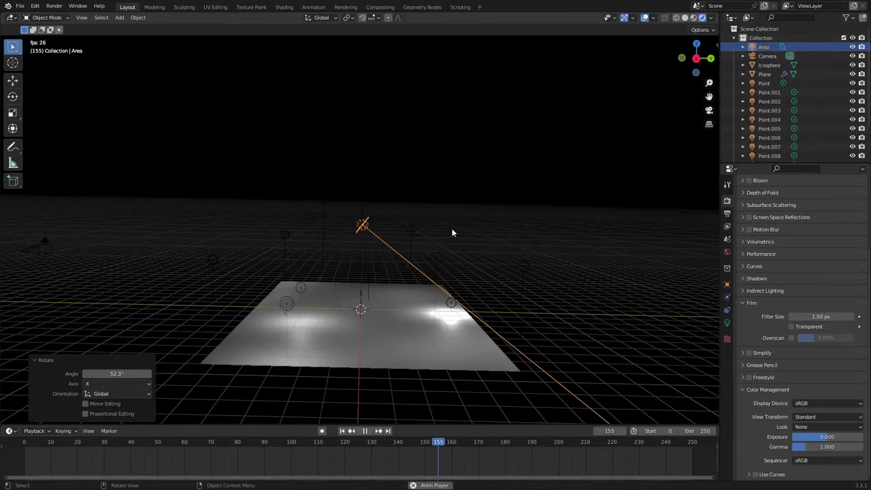
{"action": "key", "text": "g"}
{"action": "left_click", "coordinate": [307, 170]}
{"action": "middle_click_drag", "start_coordinate": [307, 170], "coordinate": [320, 204]}
- Set the area light's power to 215.6 W and its size to 5.83 m
{"action": "left_click", "coordinate": [727, 323]}
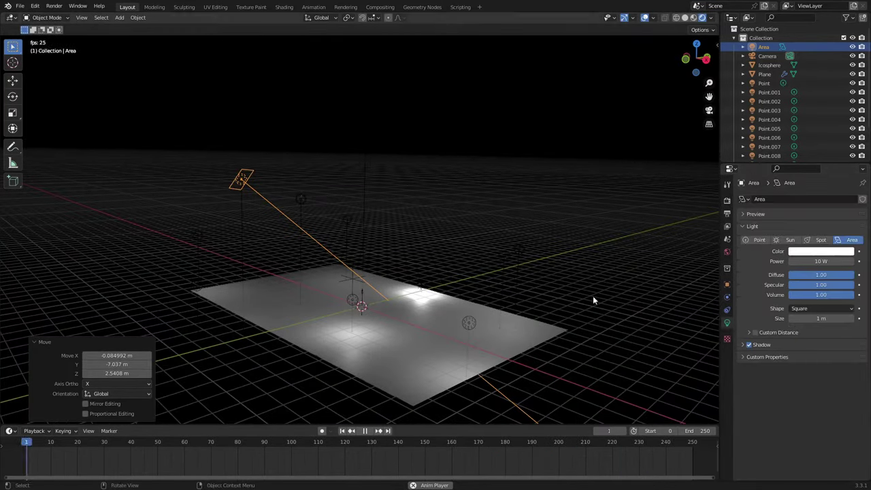
{"action": "middle_click_drag", "start_coordinate": [593, 296], "coordinate": [477, 299]}
{"action": "left_click_drag", "start_coordinate": [810, 262], "coordinate": [850, 262]}
{"action": "left_click_drag", "start_coordinate": [810, 319], "coordinate": [844, 318]}
{"action": "middle_click_drag", "start_coordinate": [418, 238], "coordinate": [448, 241]}
- In camera view, shift the area light about -0.18 m in X, -0.04 m in Y and 0.44 m in Z
{"action": "key", "text": "KP_0"}
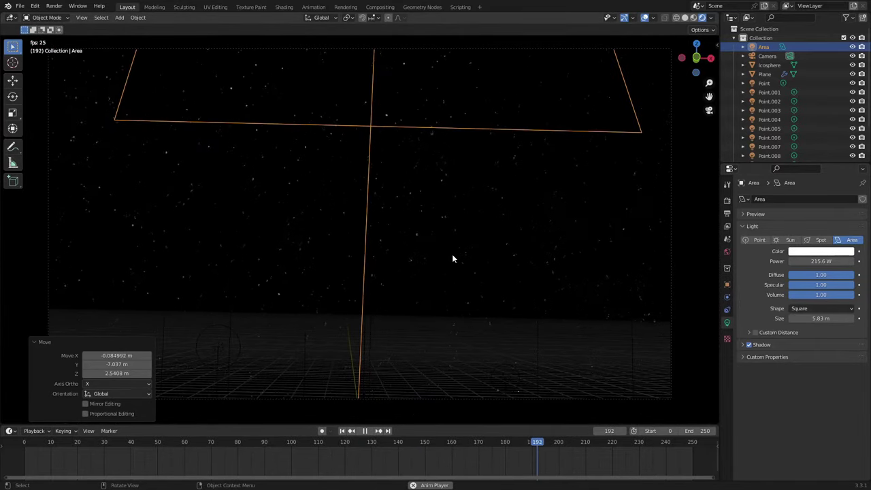
{"action": "key", "text": "g"}
{"action": "left_click", "coordinate": [428, 262]}
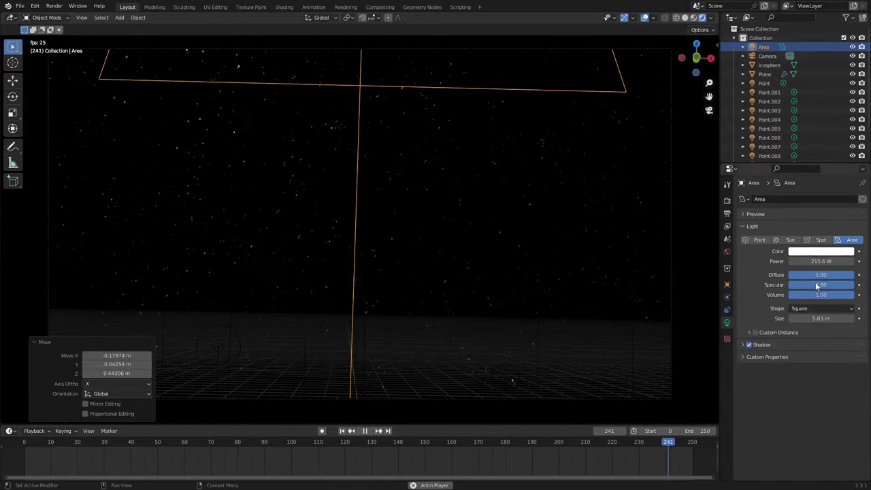
- Set the area light's power to 213 W, and clear the overlays and expanded Move settings from the viewport
{"action": "left_click_drag", "start_coordinate": [822, 262], "coordinate": [815, 262]}
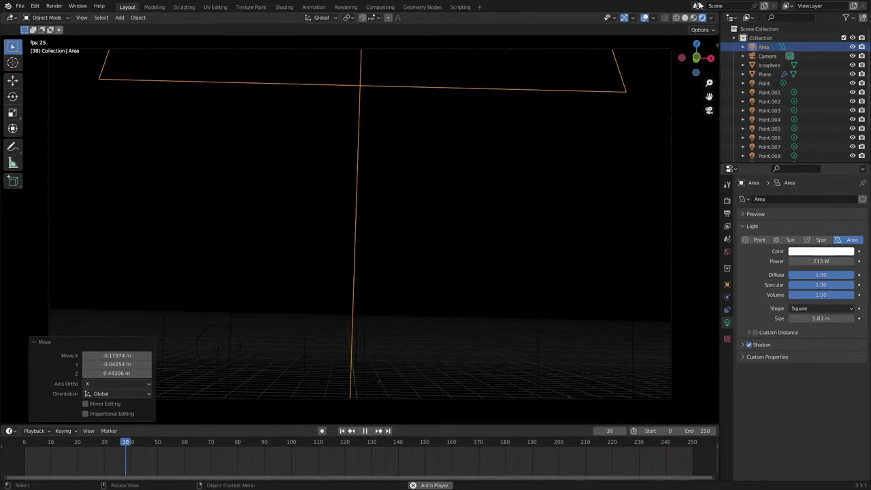
{"action": "left_click", "coordinate": [644, 18]}
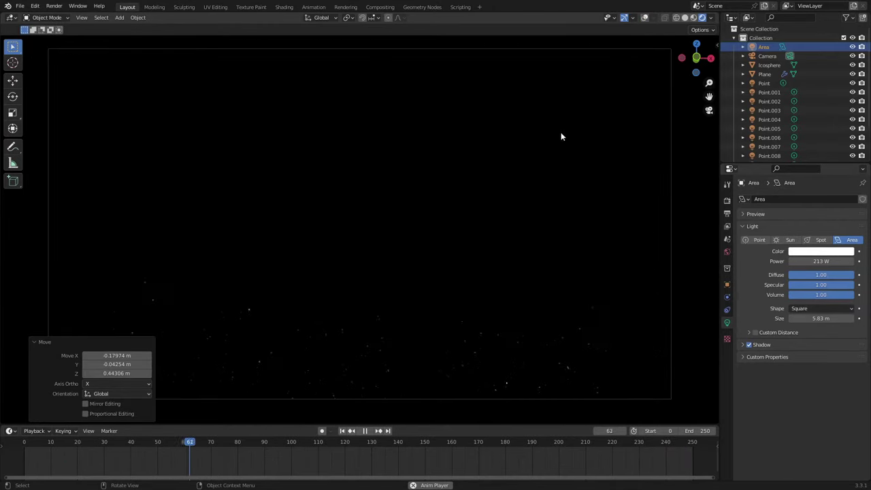
{"action": "left_click", "coordinate": [30, 342]}
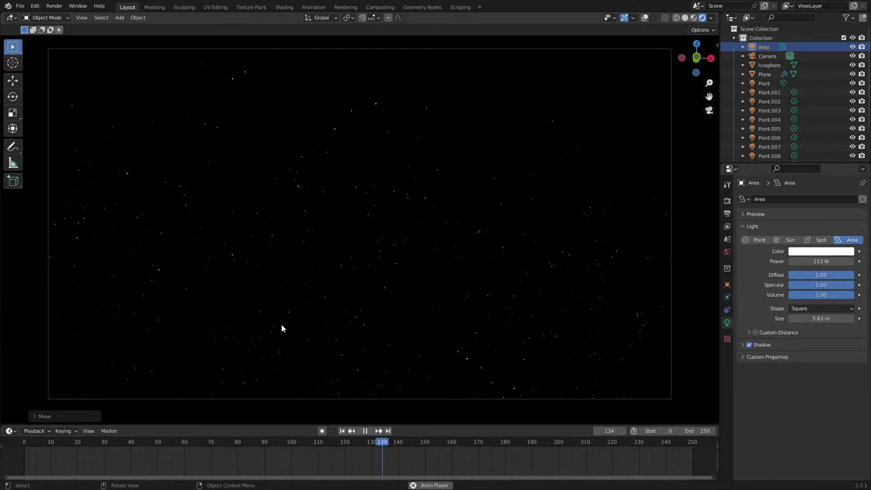